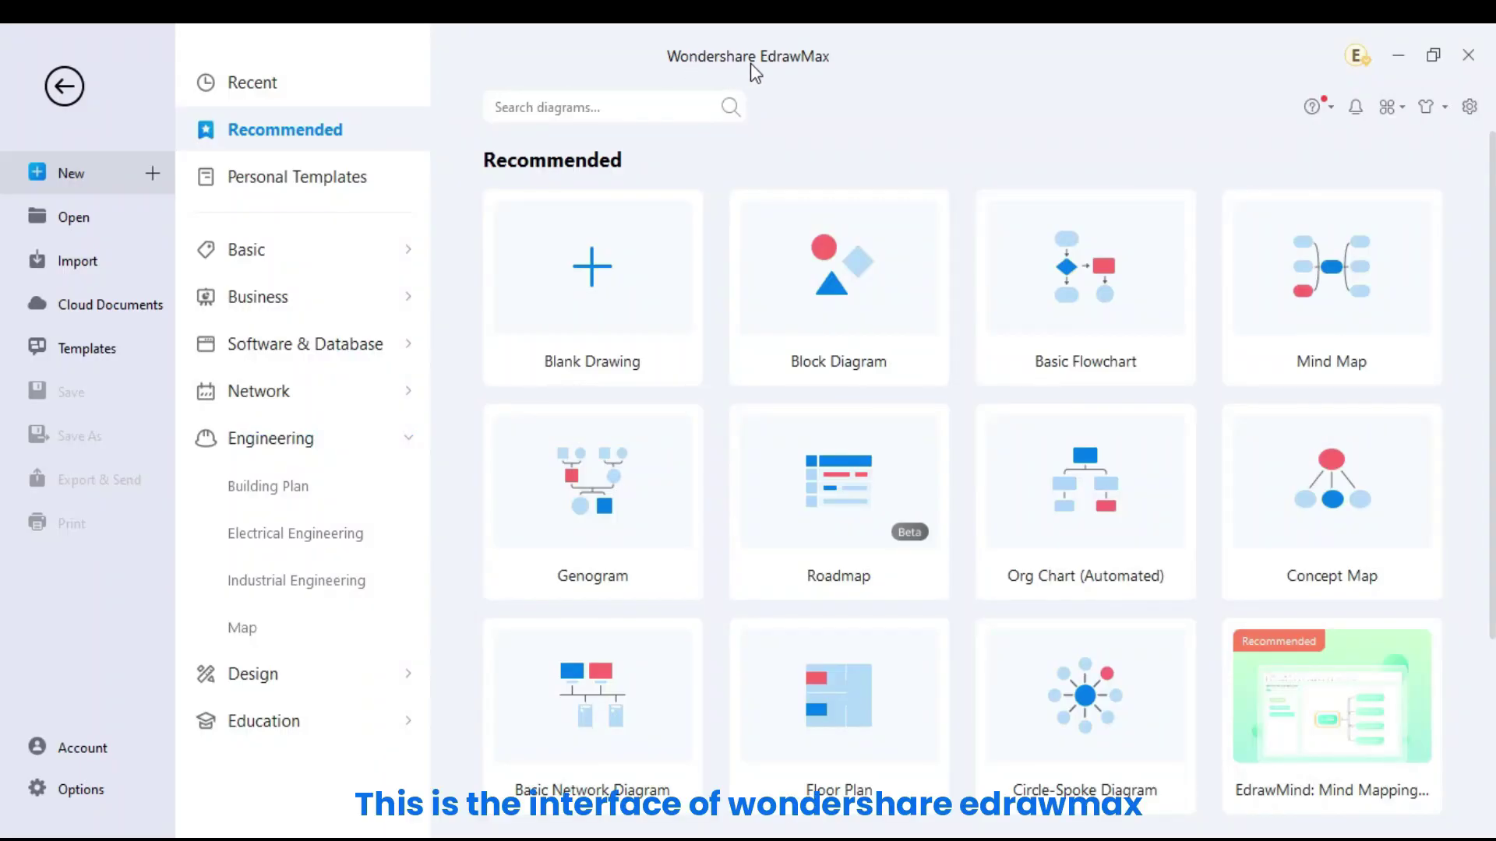
scroll(712, 401, down, 3)
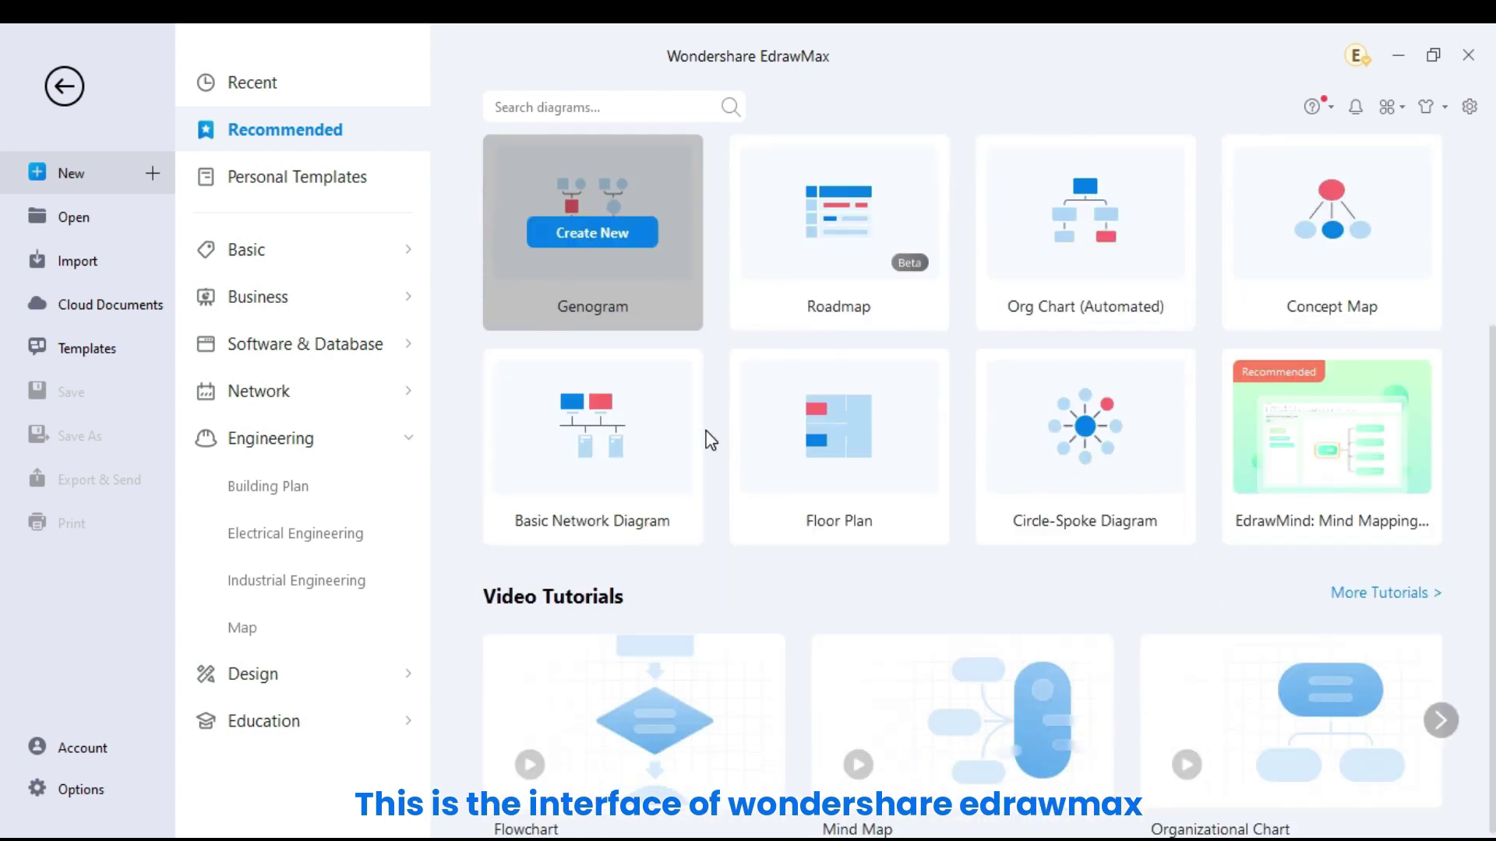
scroll(710, 439, up, 3)
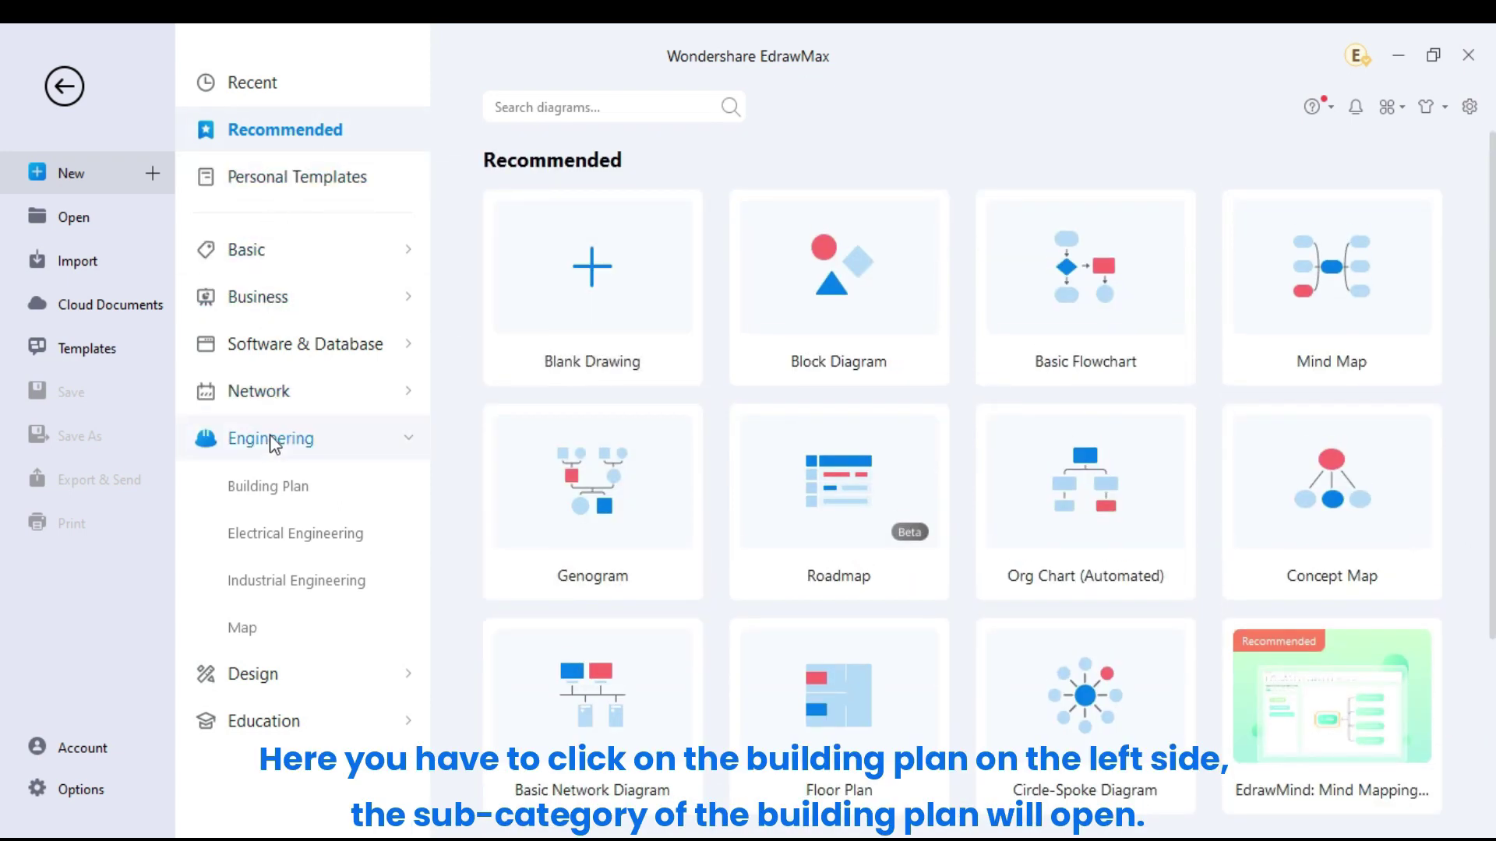
Show the Building Plan templates and pick the Electrical and Telecom category.
click(297, 497)
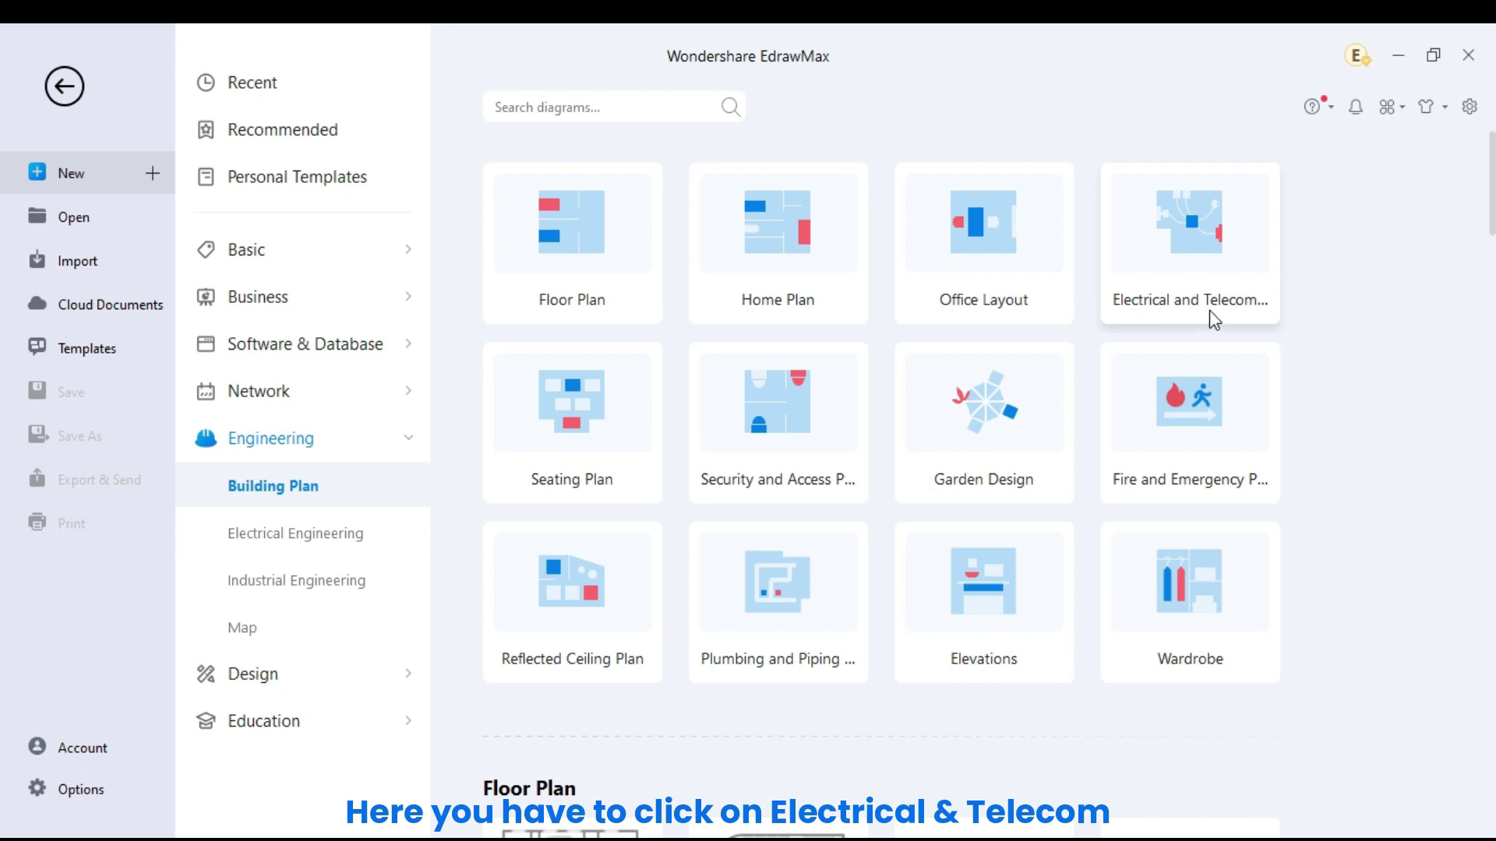
click(1195, 252)
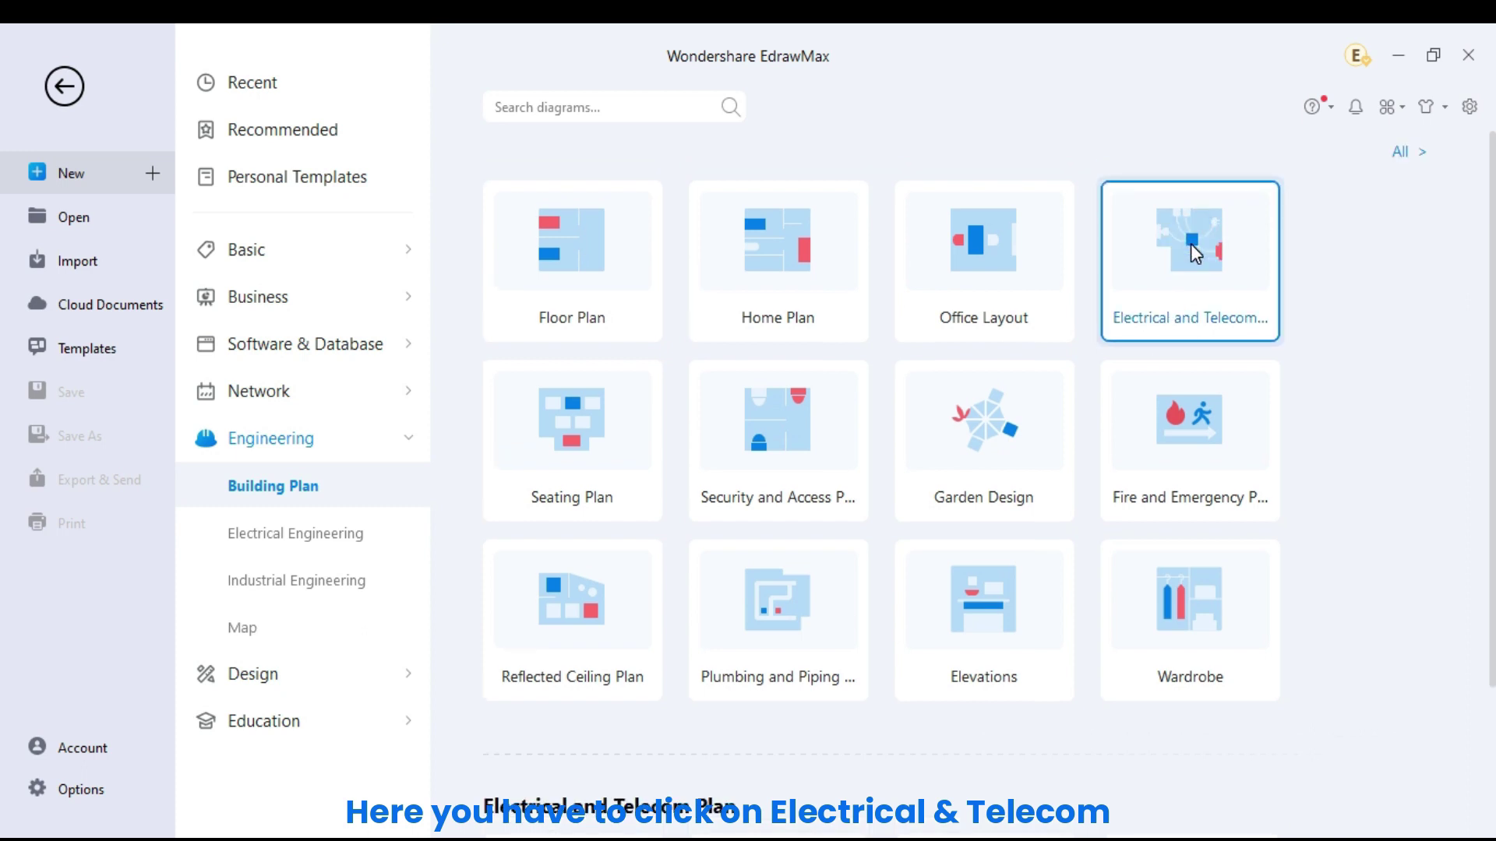
scroll(658, 586, down, 3)
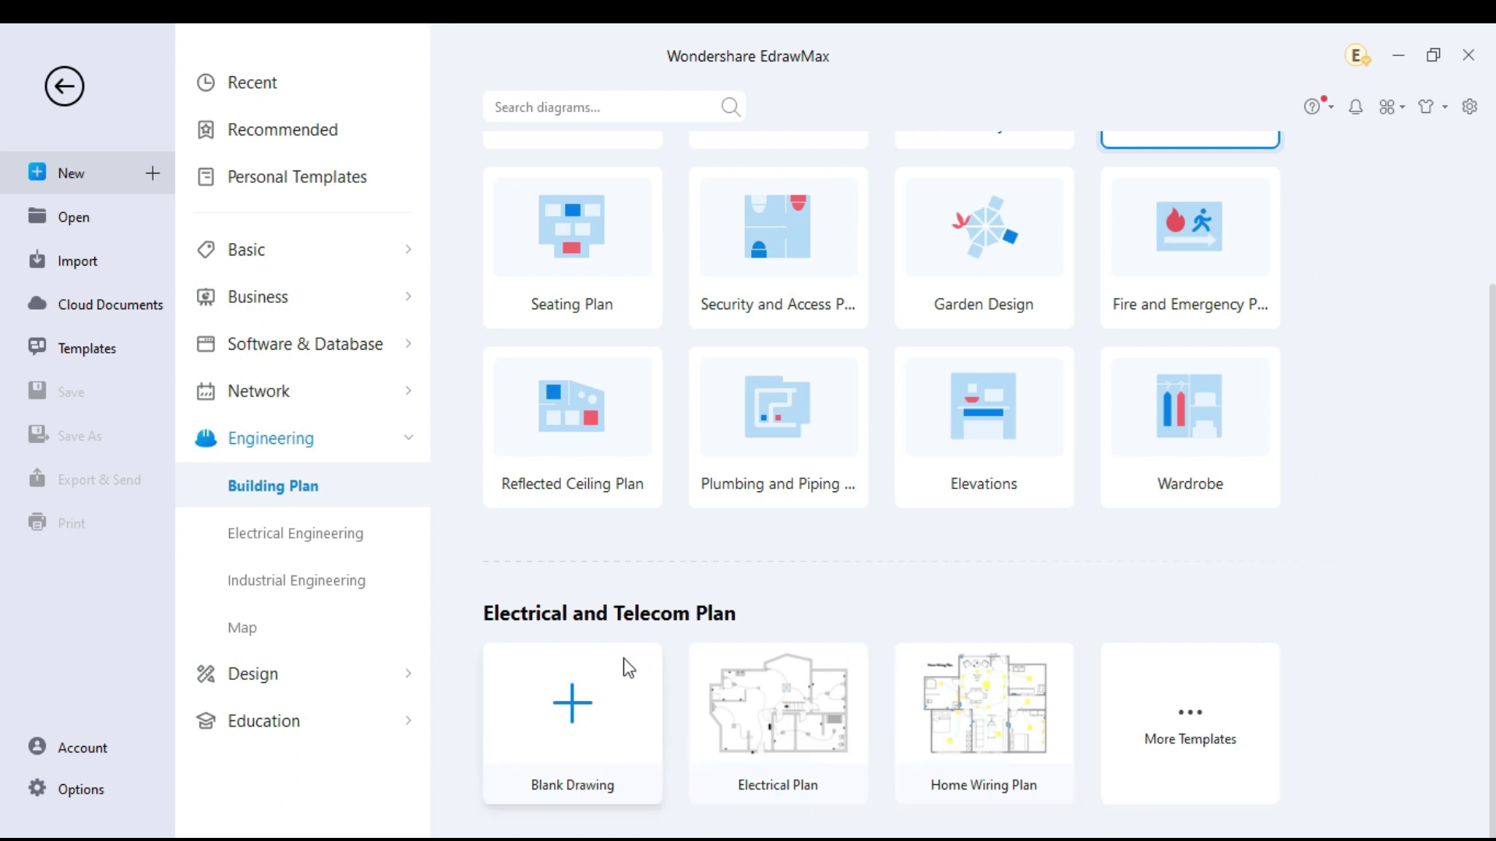
Start a blank drawing and expand the Electrical and Telecom, Wall Shell and Doors and Windows libraries.
click(577, 708)
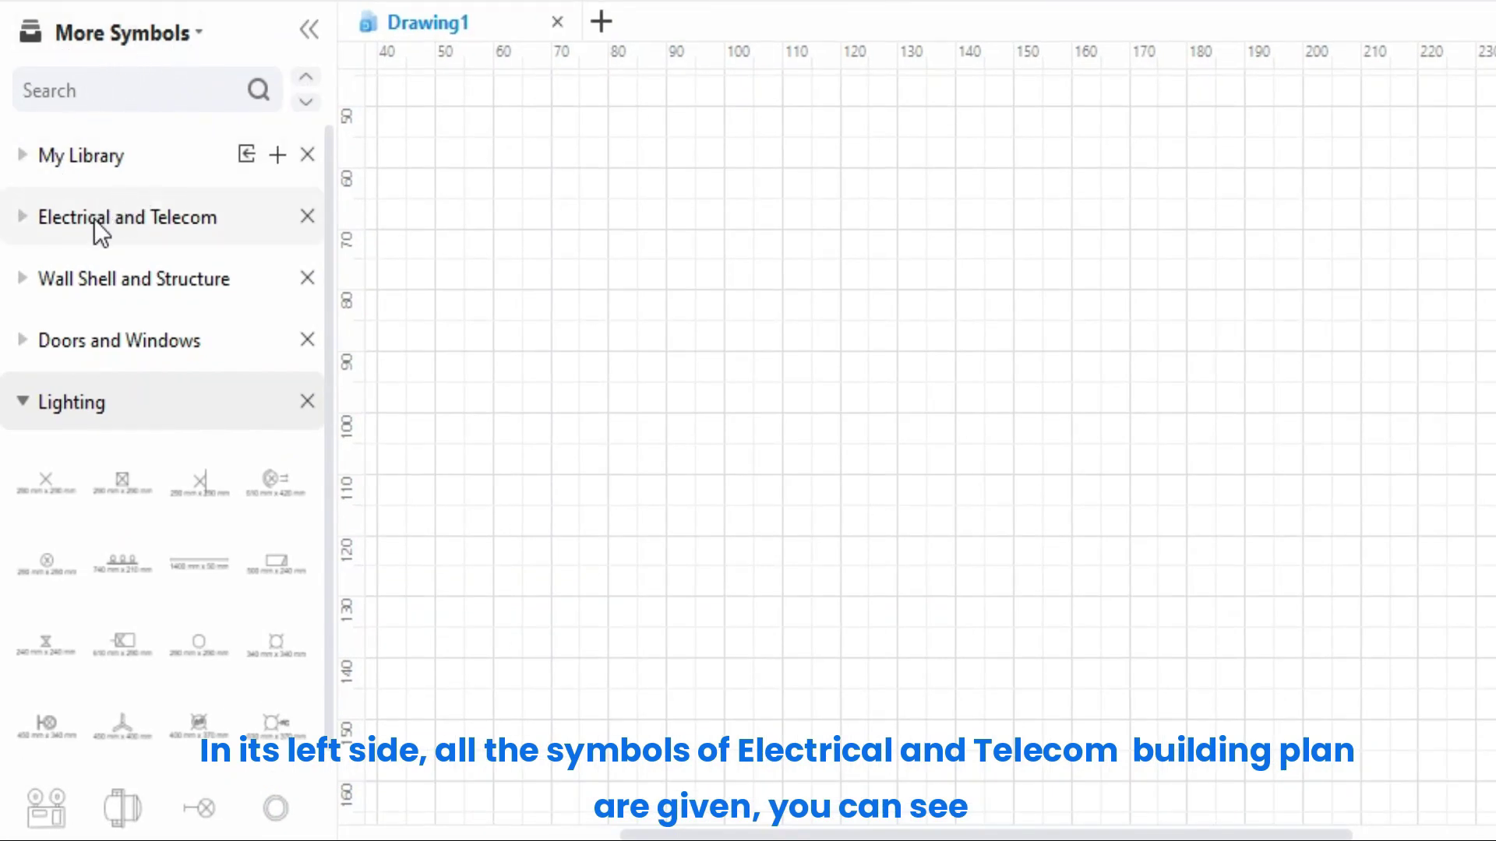
click(116, 218)
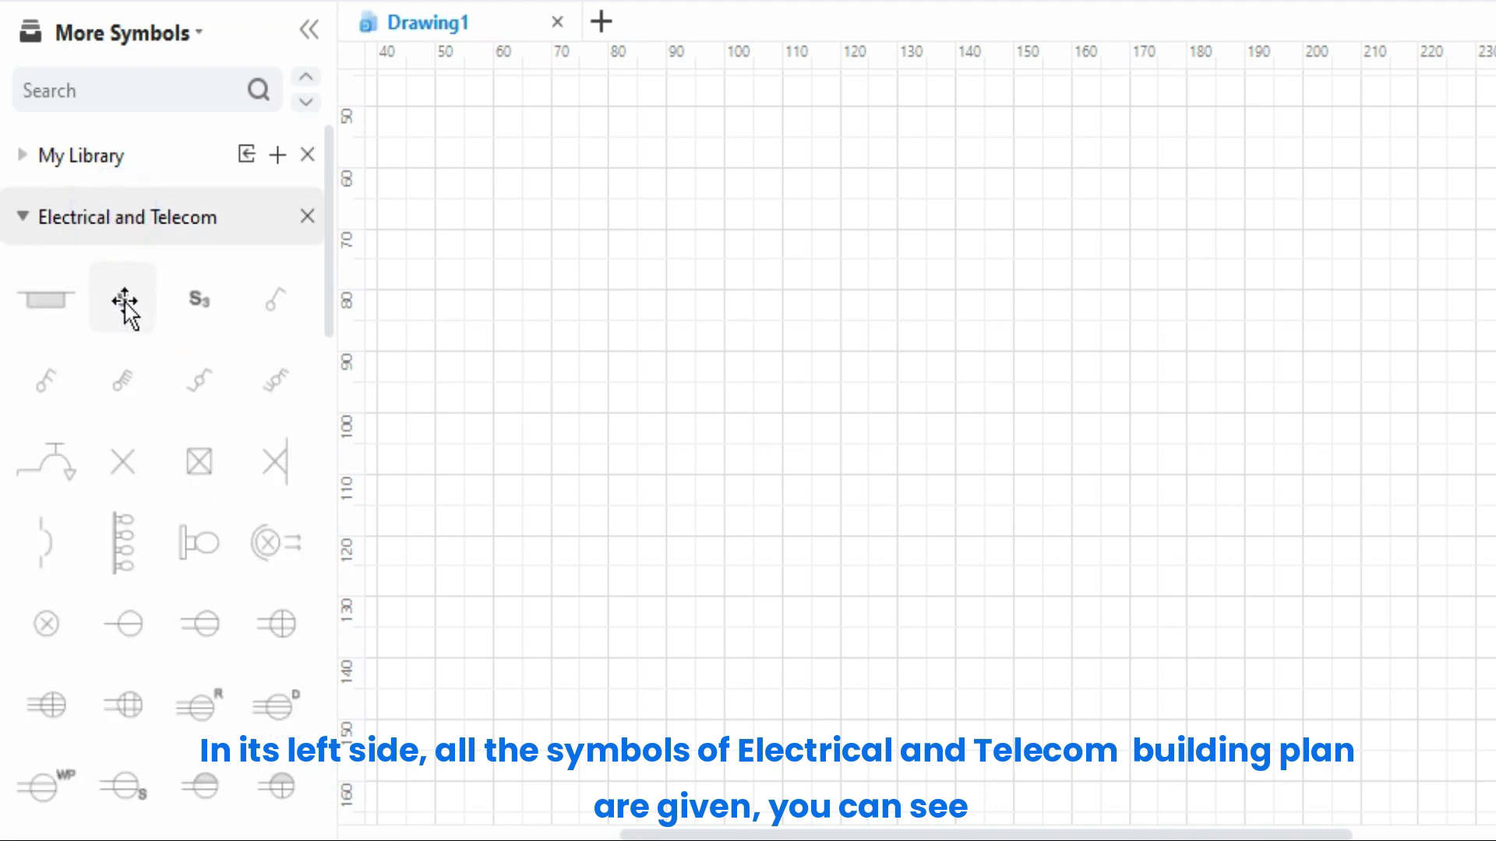
scroll(142, 356, down, 3)
scroll(143, 357, down, 4)
scroll(175, 351, down, 4)
scroll(182, 351, down, 4)
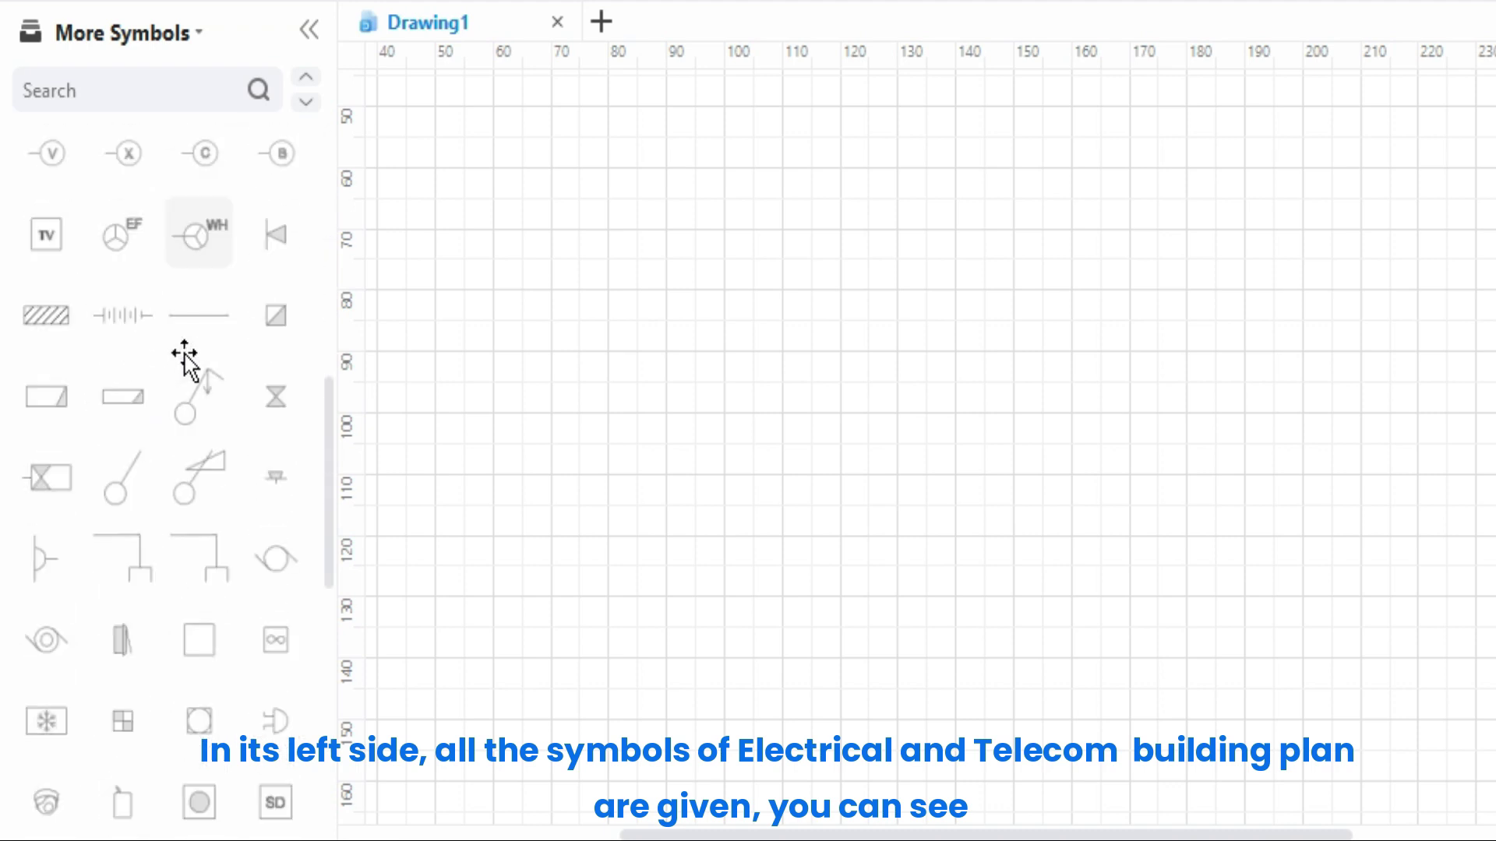
scroll(184, 353, down, 2)
scroll(185, 354, down, 4)
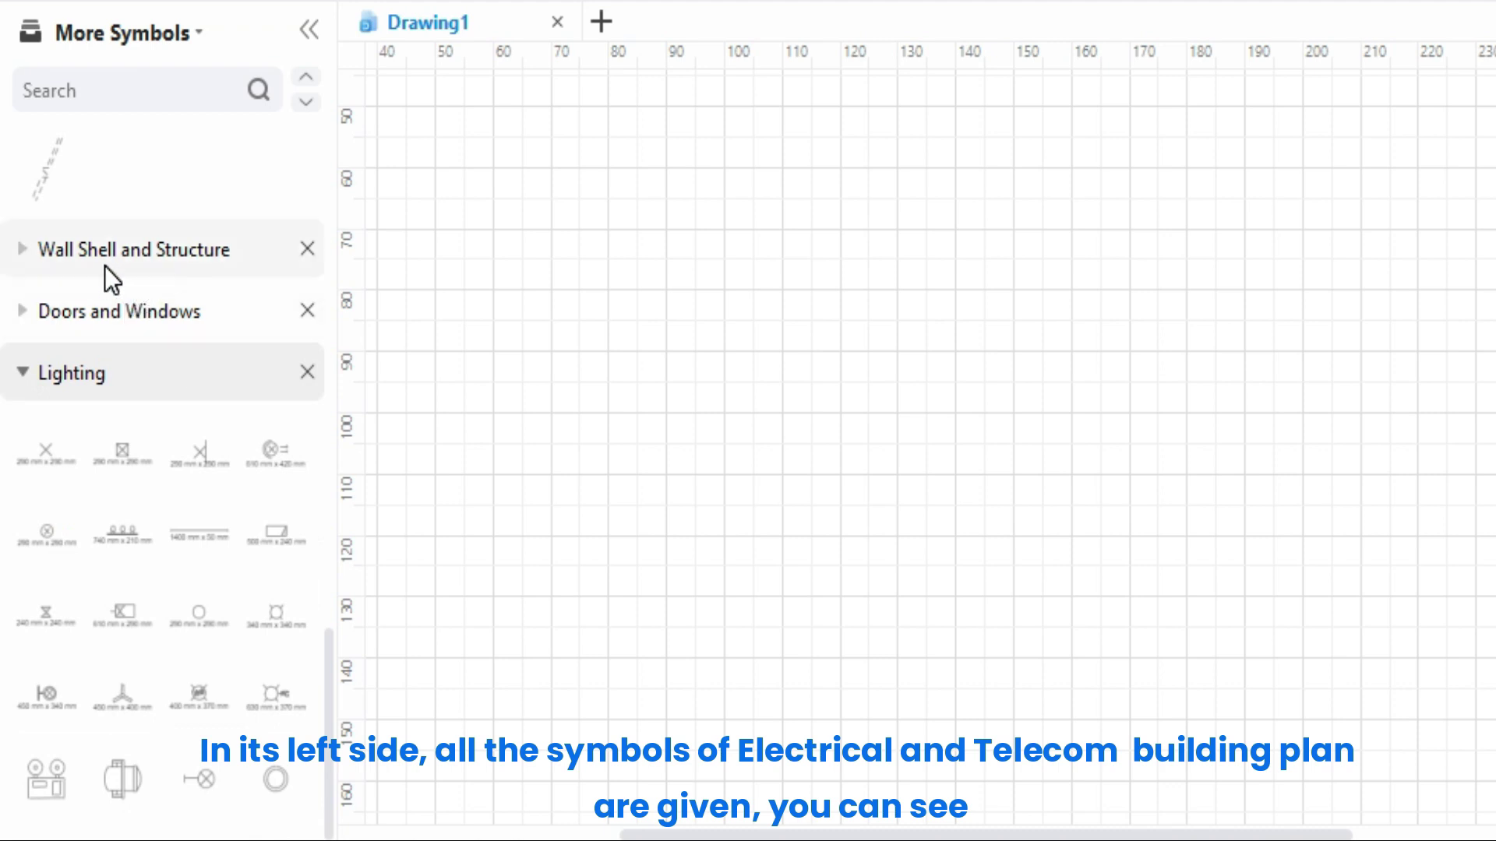
click(151, 251)
scroll(163, 352, down, 3)
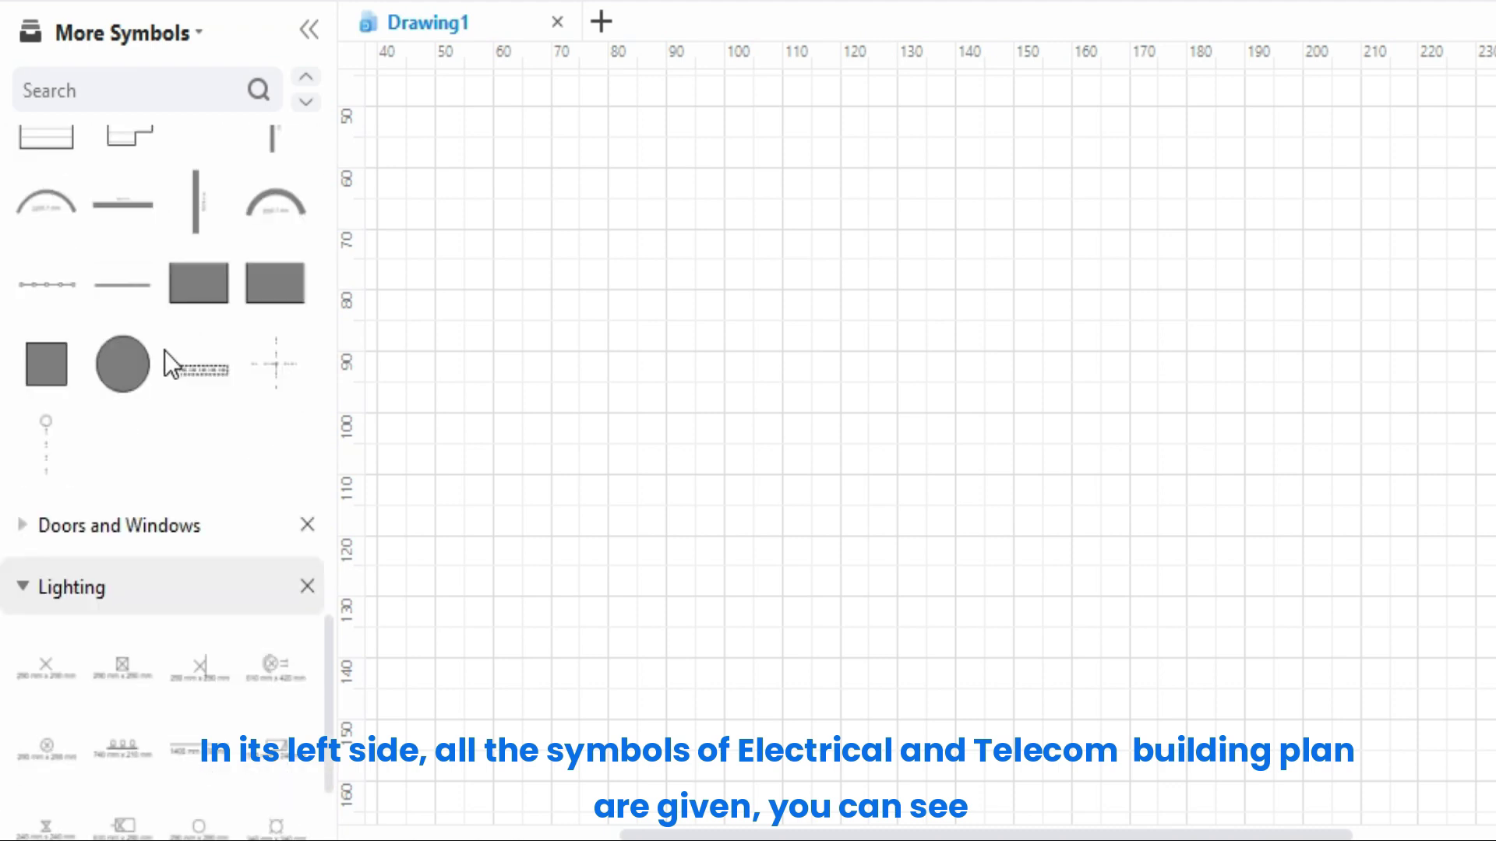
click(118, 527)
scroll(152, 422, down, 3)
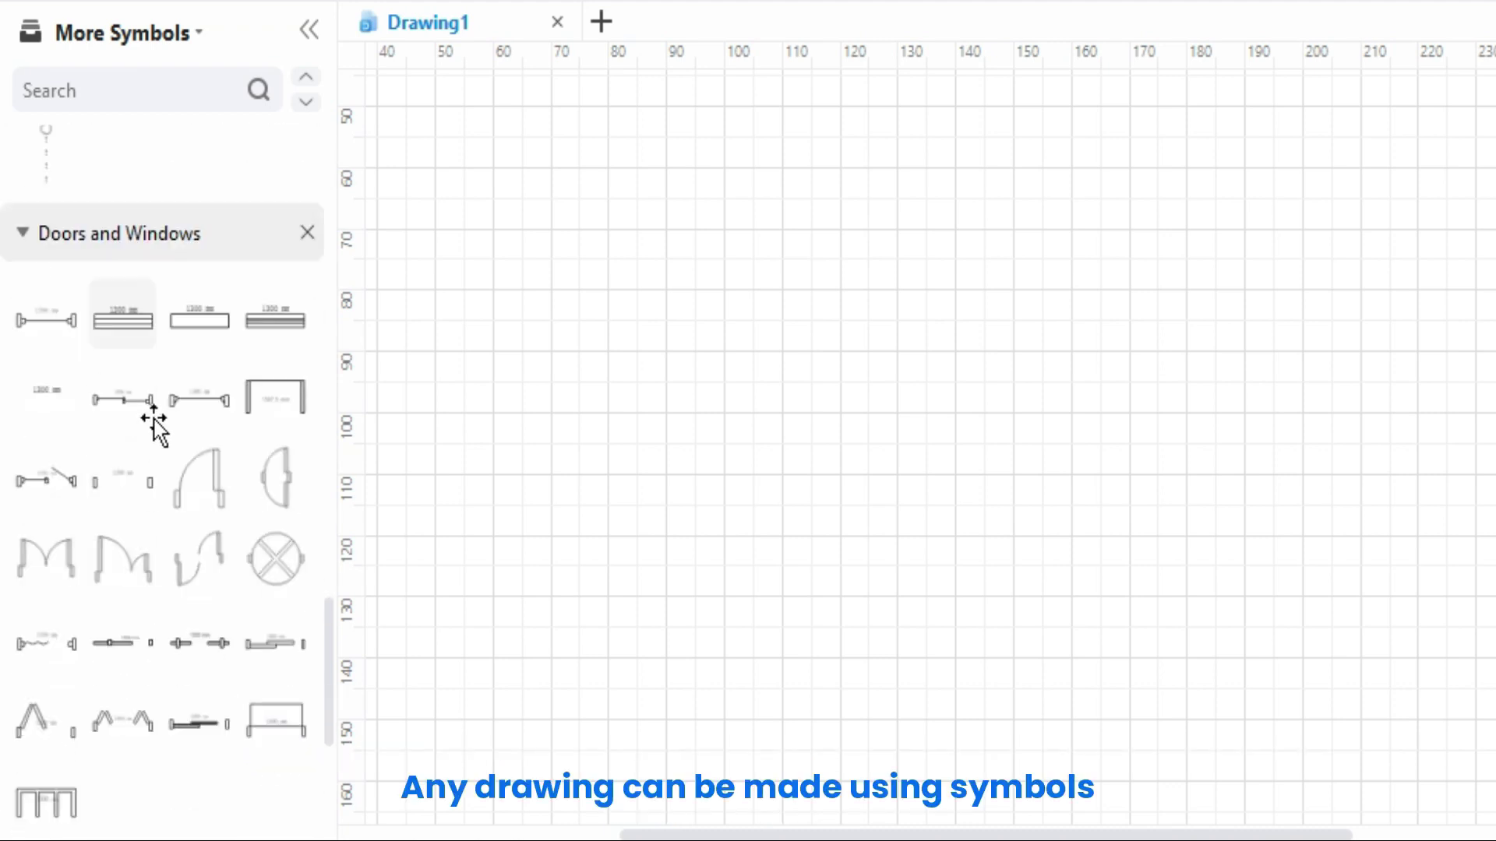
scroll(165, 368, down, 2)
scroll(165, 372, down, 4)
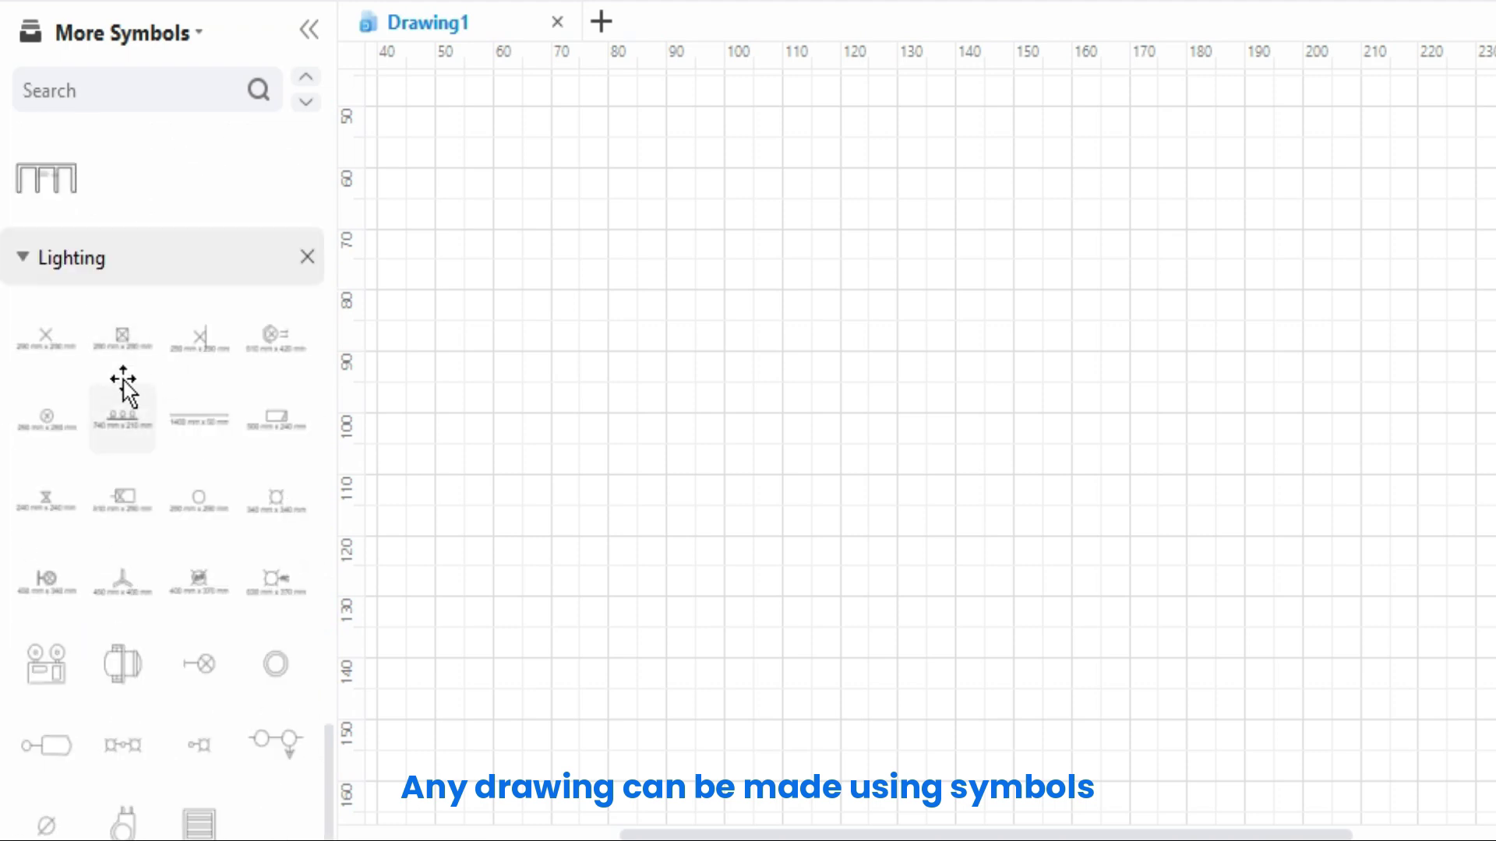
scroll(137, 464, up, 4)
scroll(141, 432, up, 4)
scroll(140, 421, up, 4)
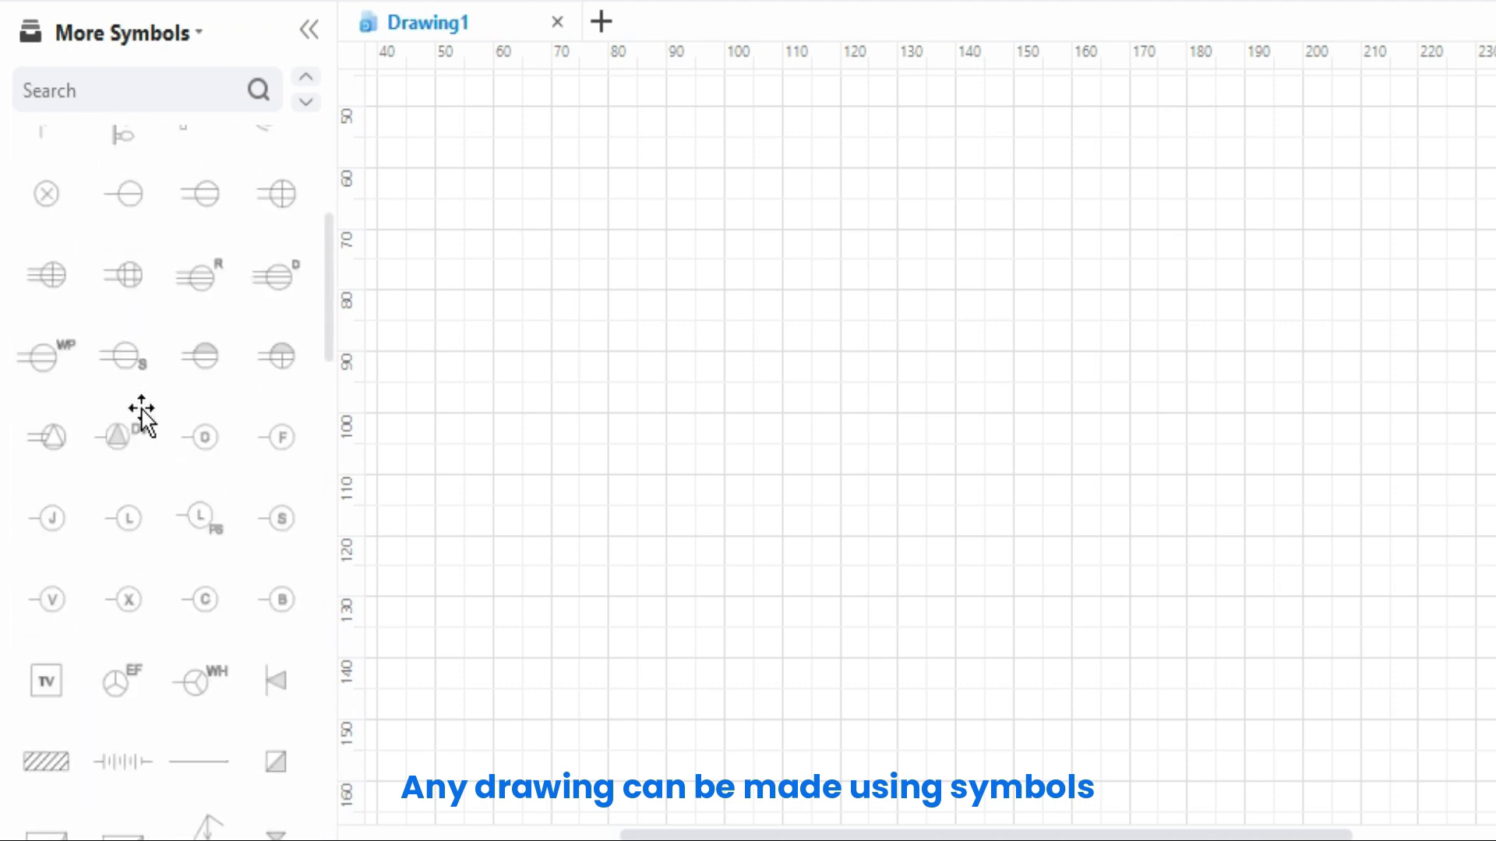
scroll(141, 411, up, 4)
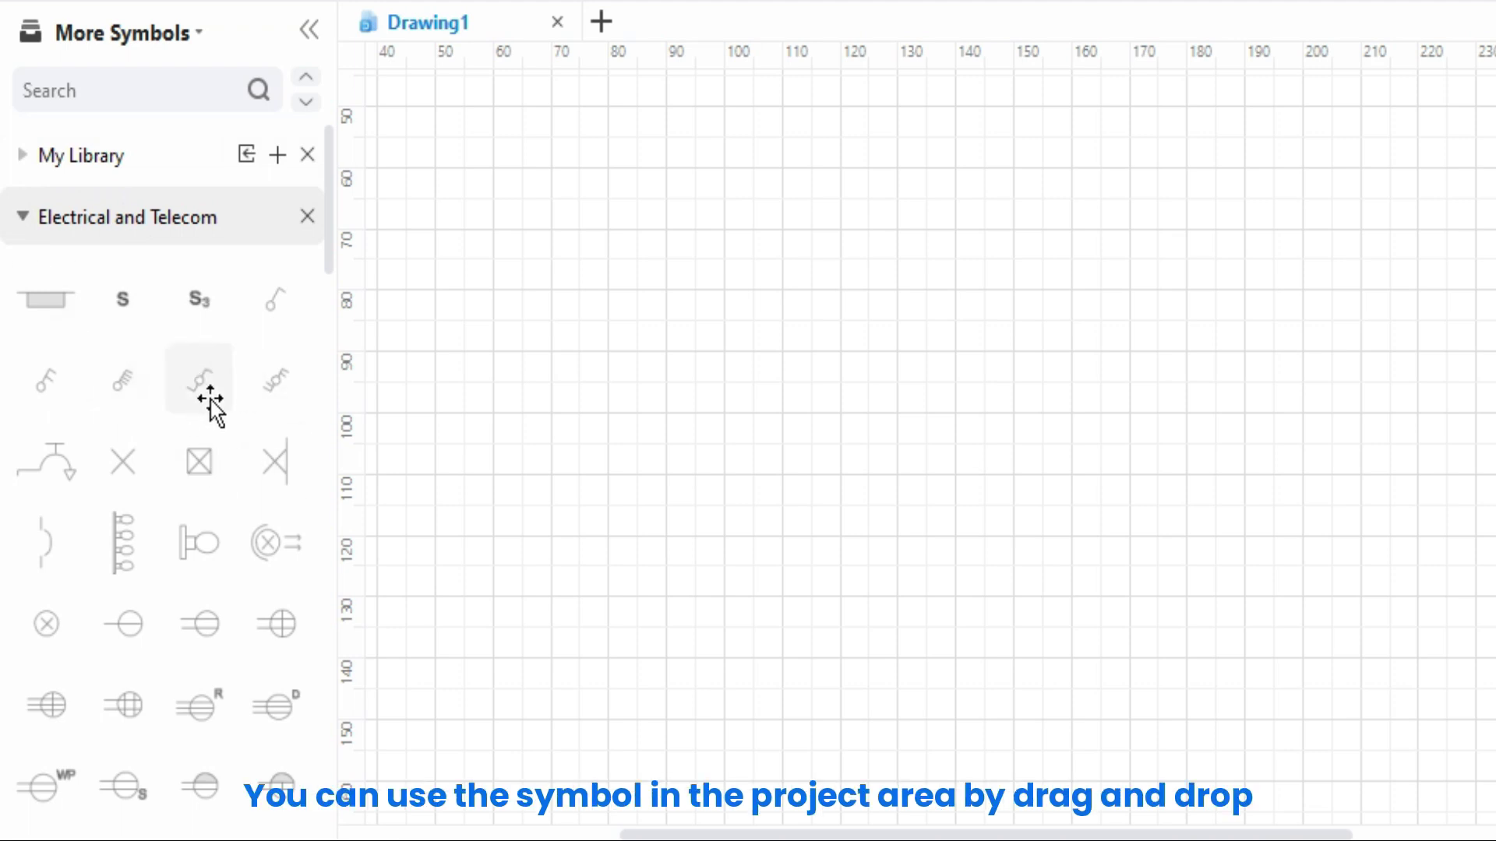
Place a switch symbol and the My Library electricity meter image, then view Insert's Picture option.
drag(200, 386, 949, 327)
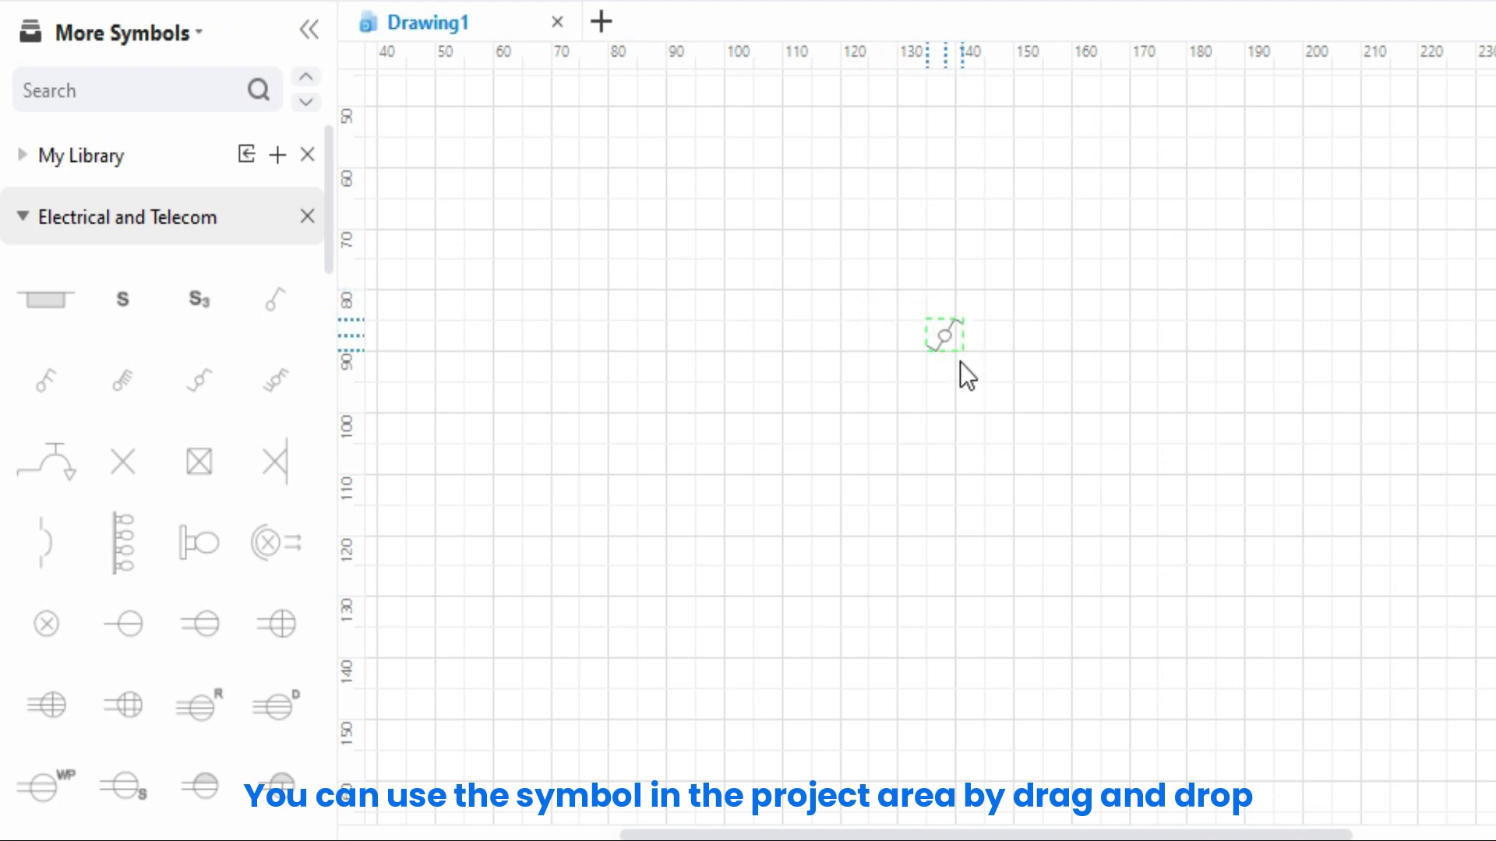
mouse_move(955, 334)
mouse_down()
mouse_move(961, 405)
mouse_move(1029, 398)
mouse_move(1186, 555)
mouse_up()
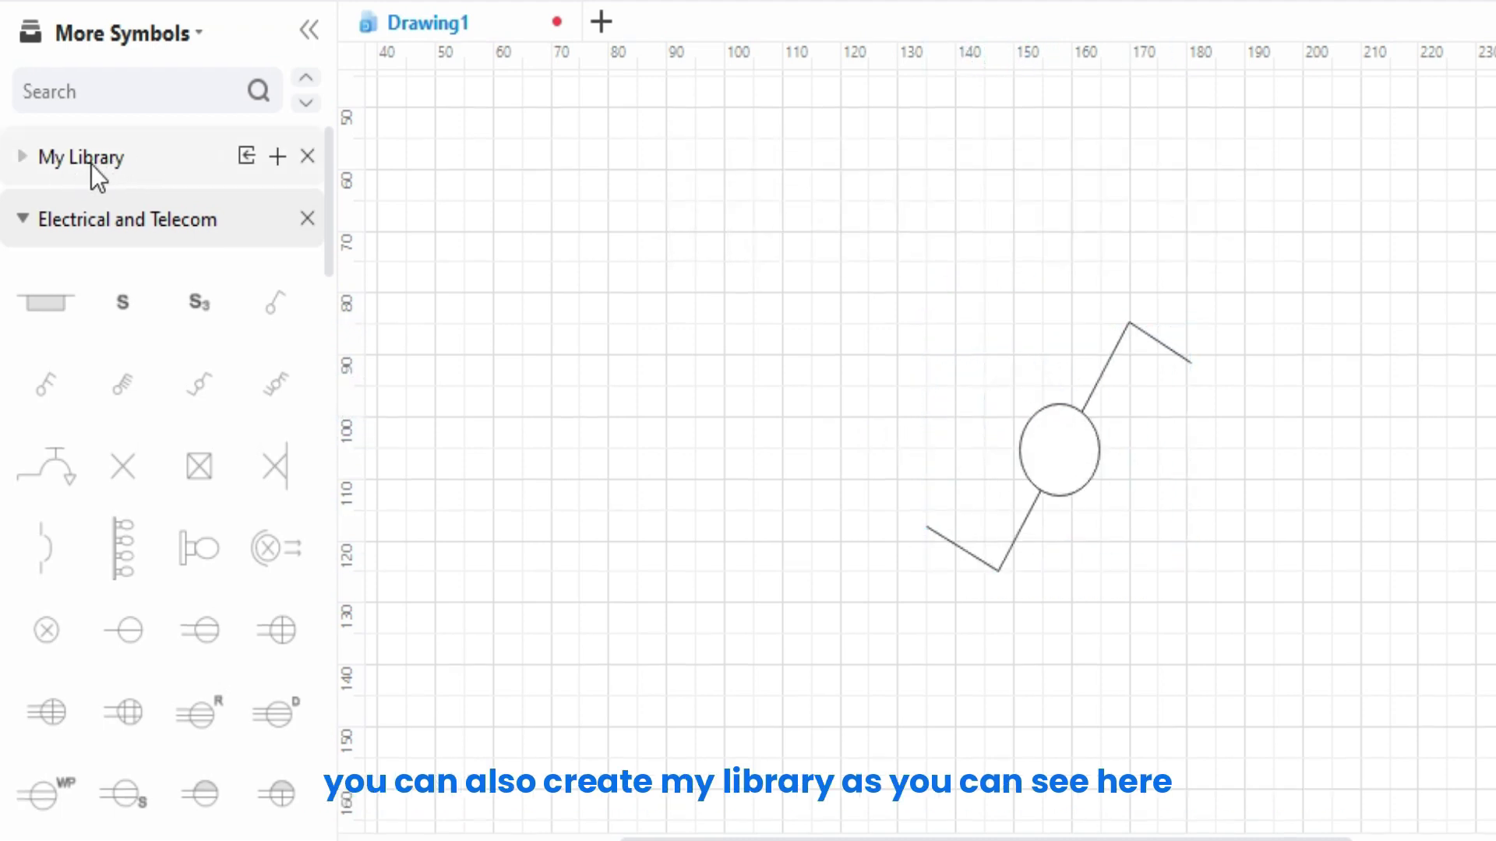
click(139, 160)
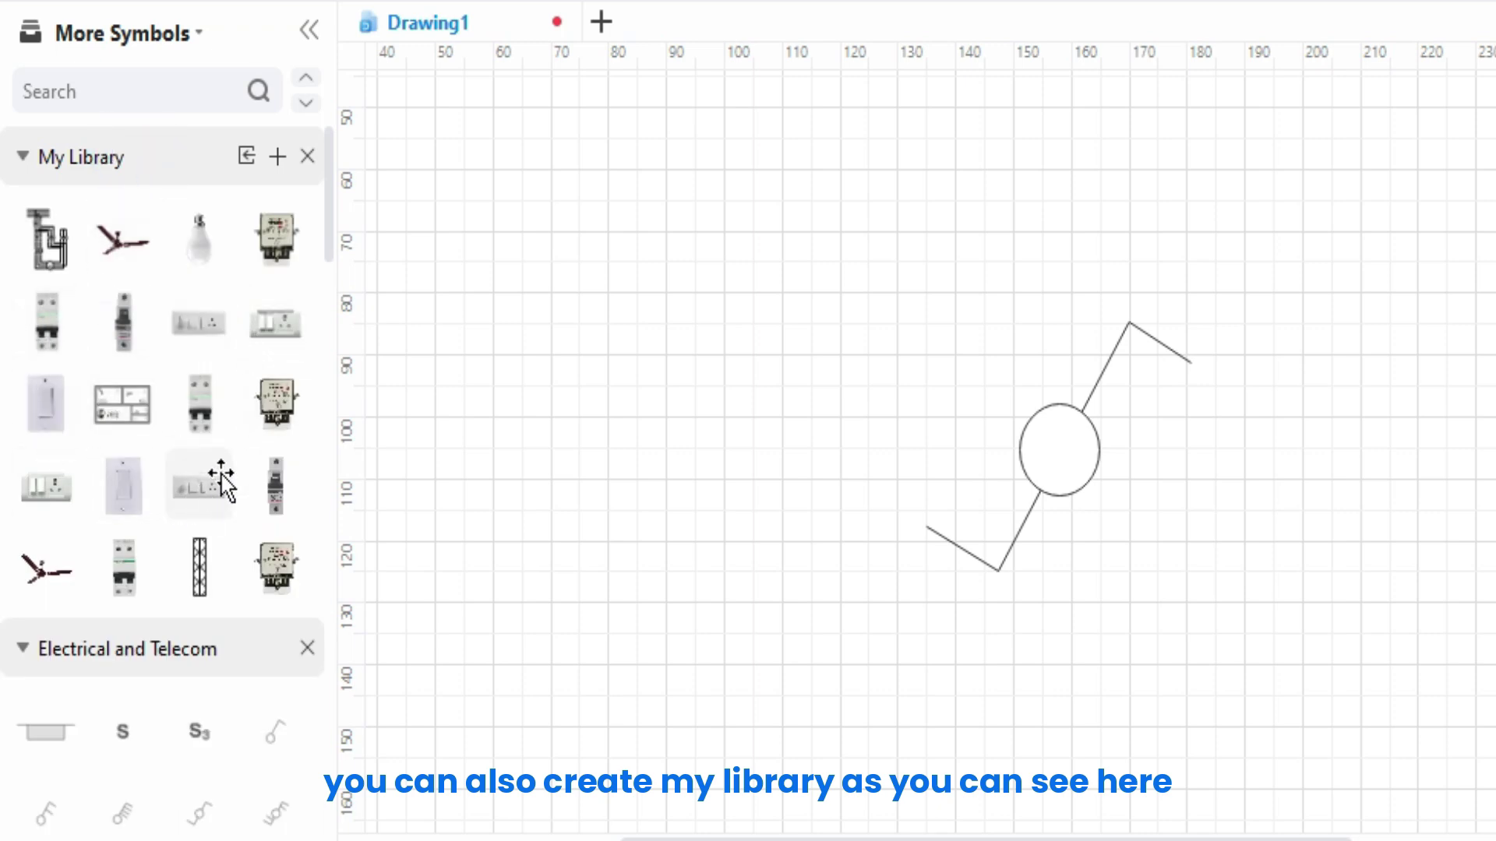
drag(277, 238, 693, 347)
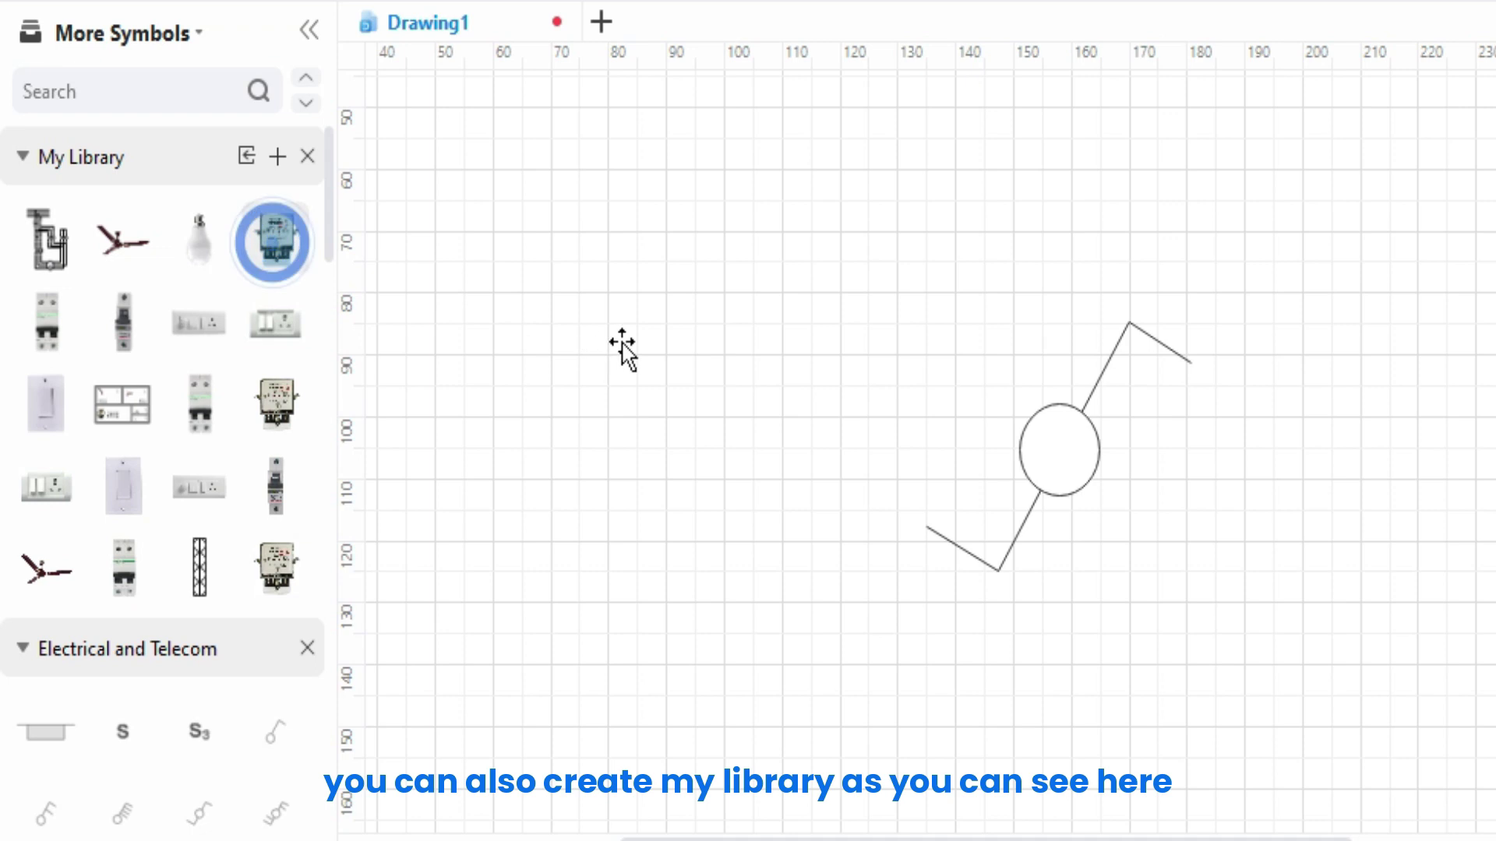
click(885, 346)
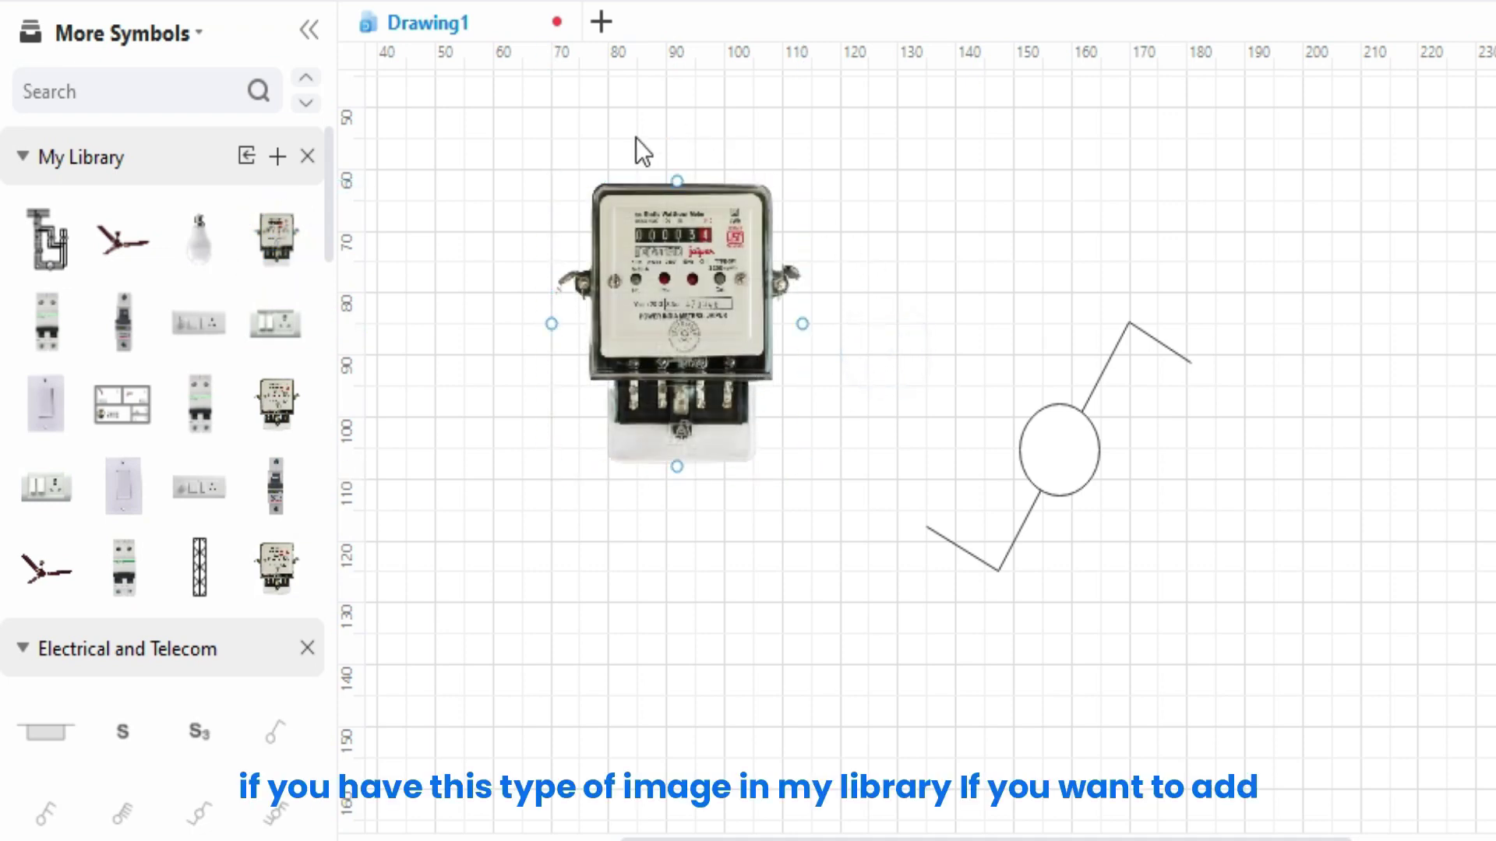
click(558, 268)
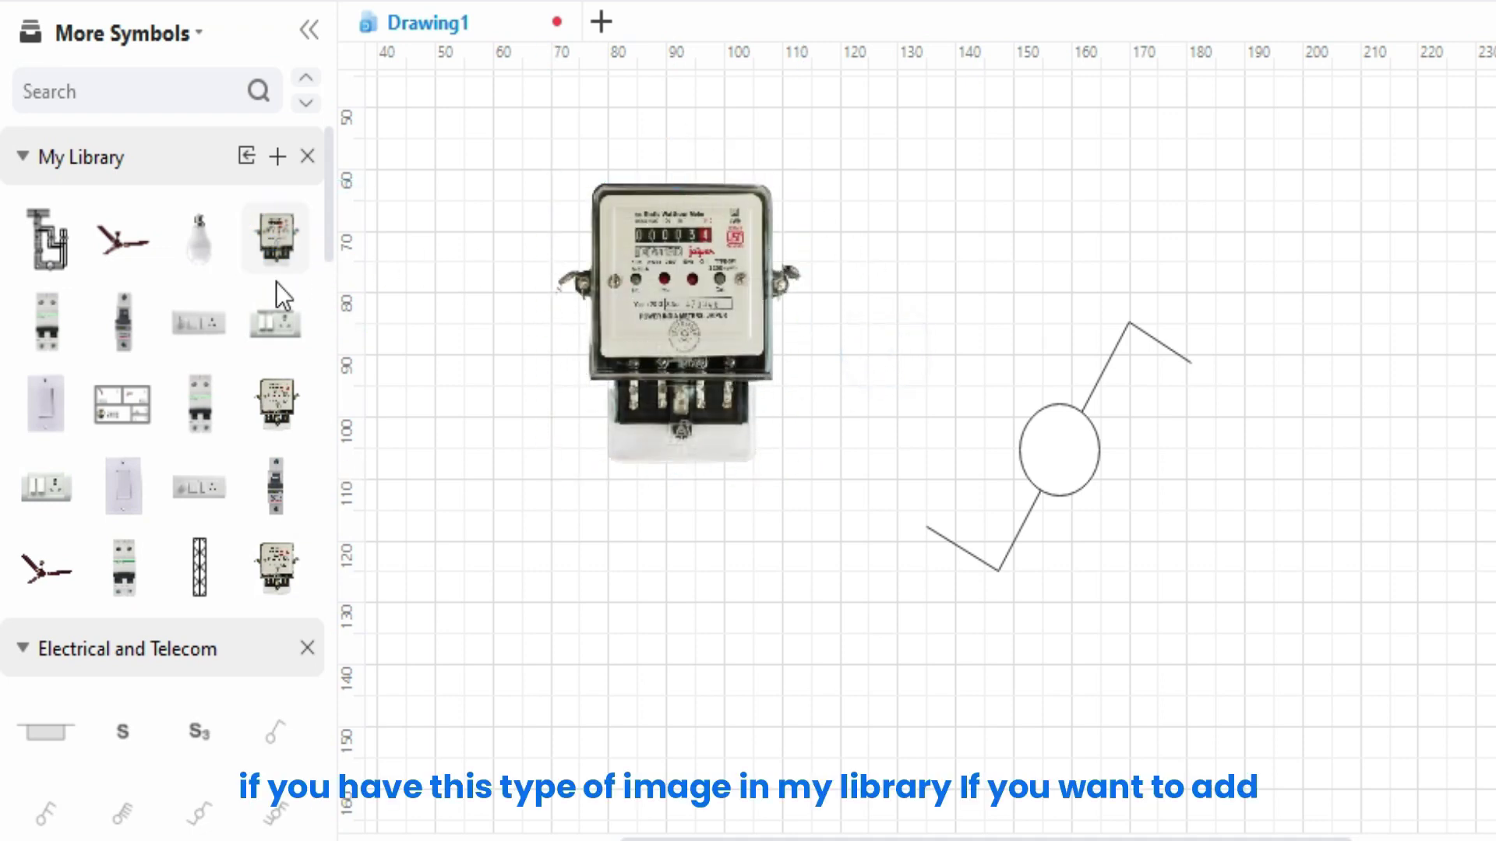
click(617, 314)
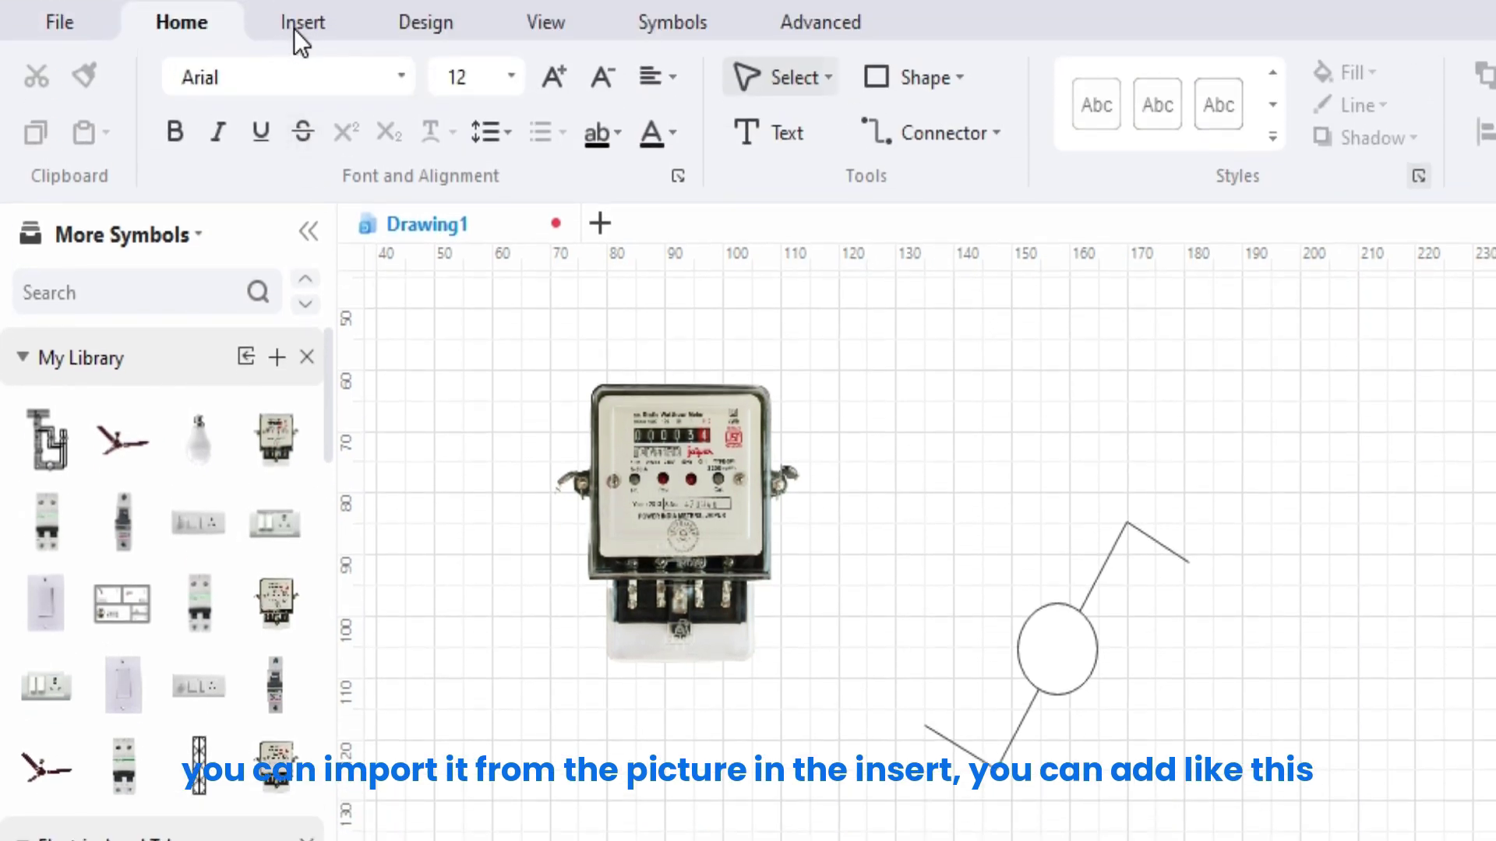
click(301, 26)
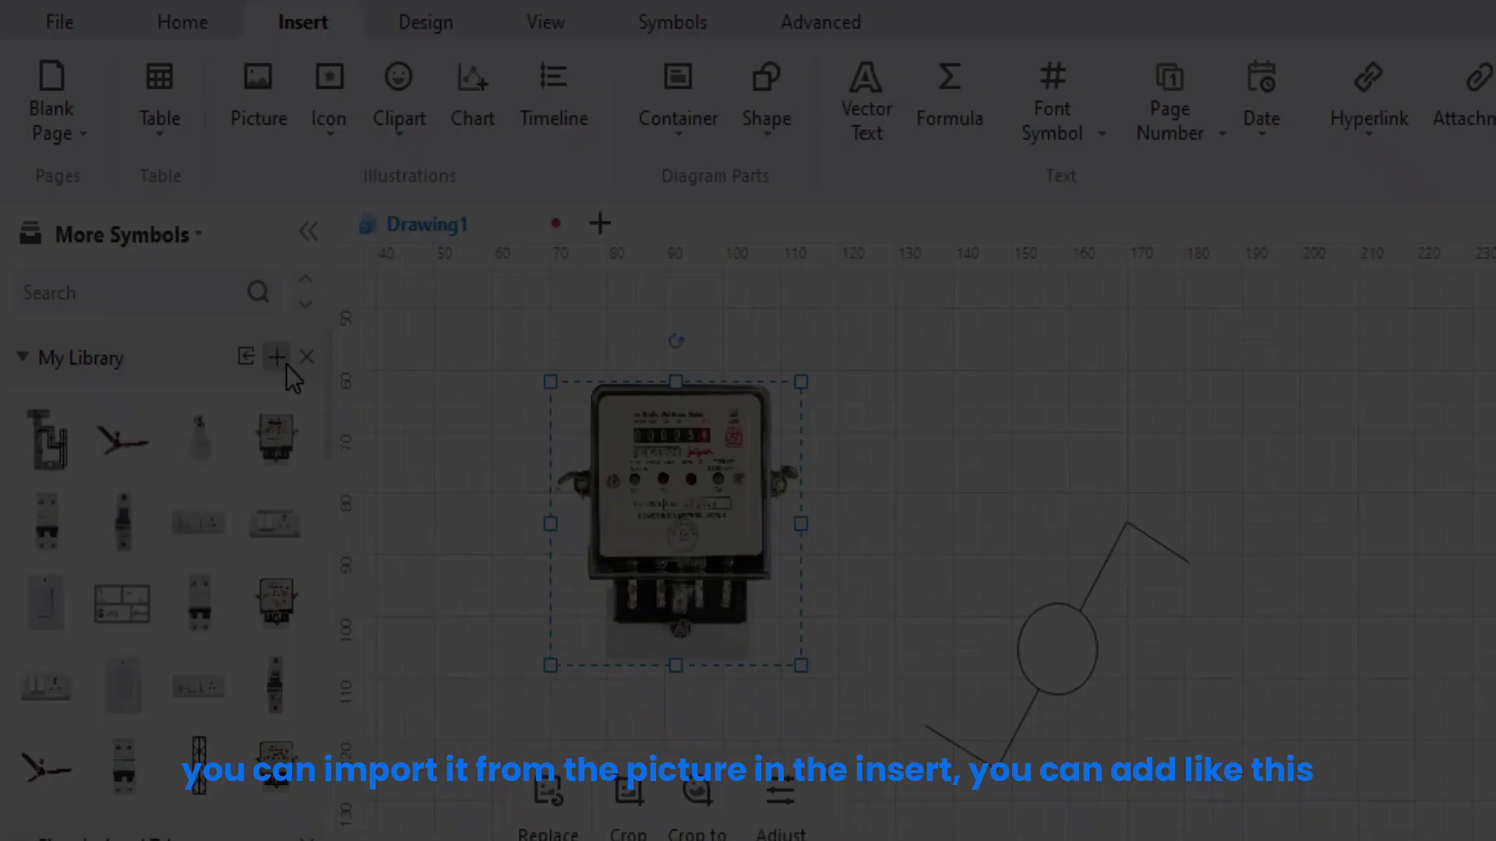
click(284, 365)
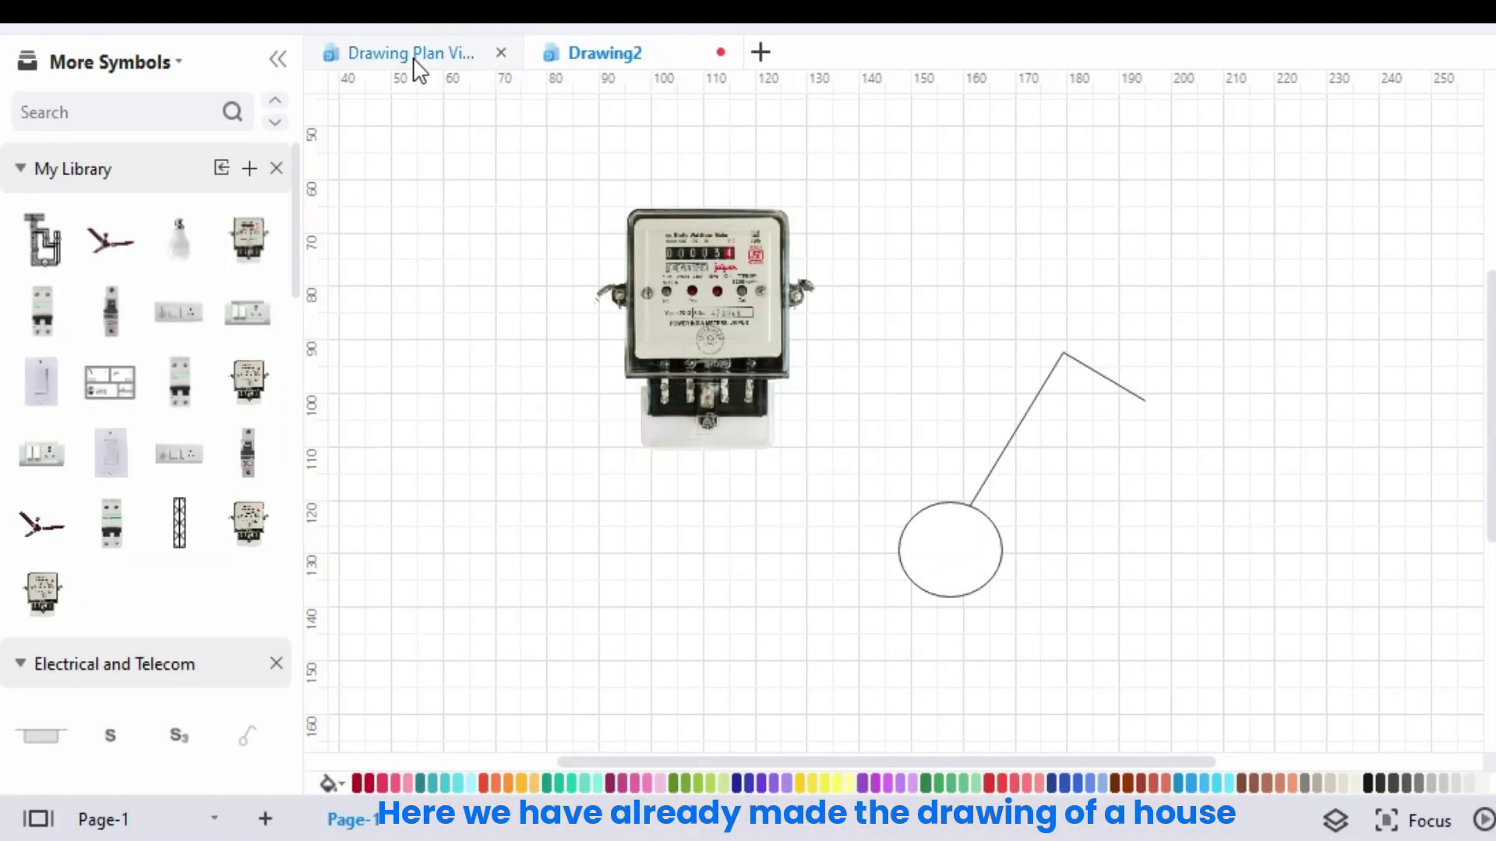
On the 2BHK plan, place the electricity meter and two circuit breakers in the Open Area.
click(409, 53)
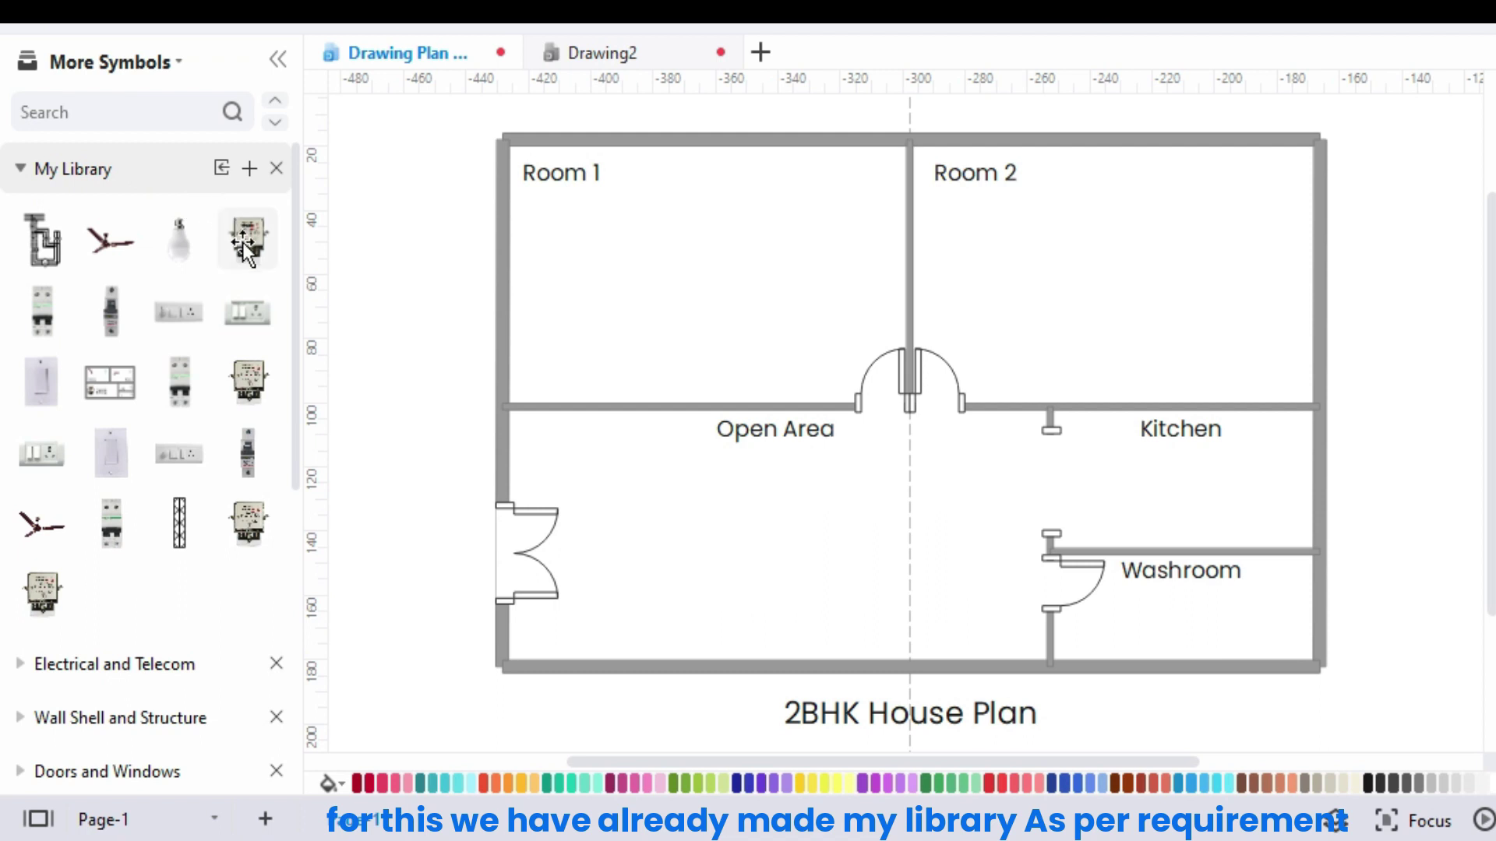
drag(245, 242, 640, 573)
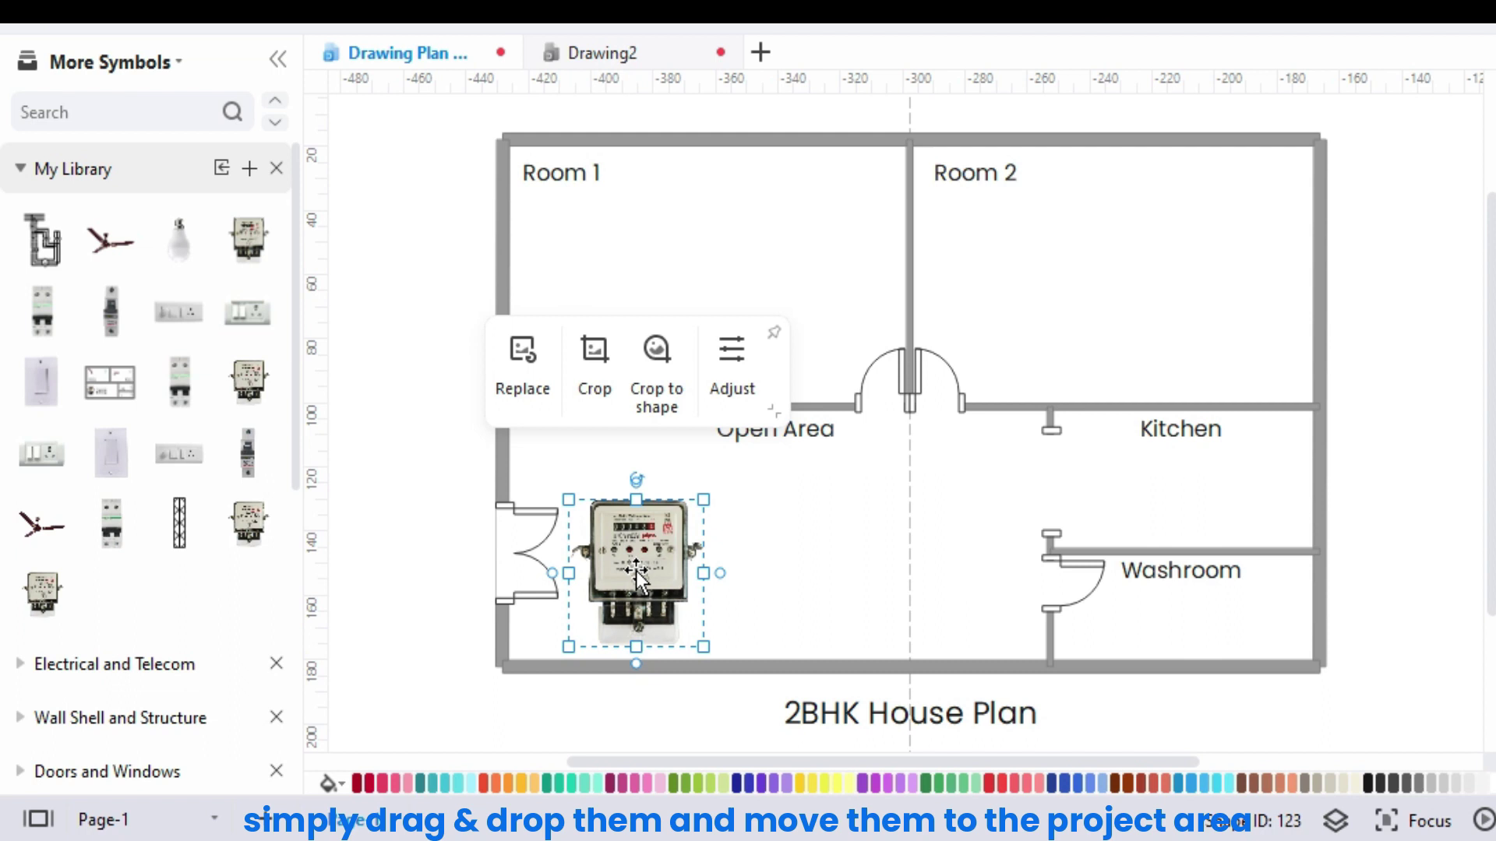
click(815, 573)
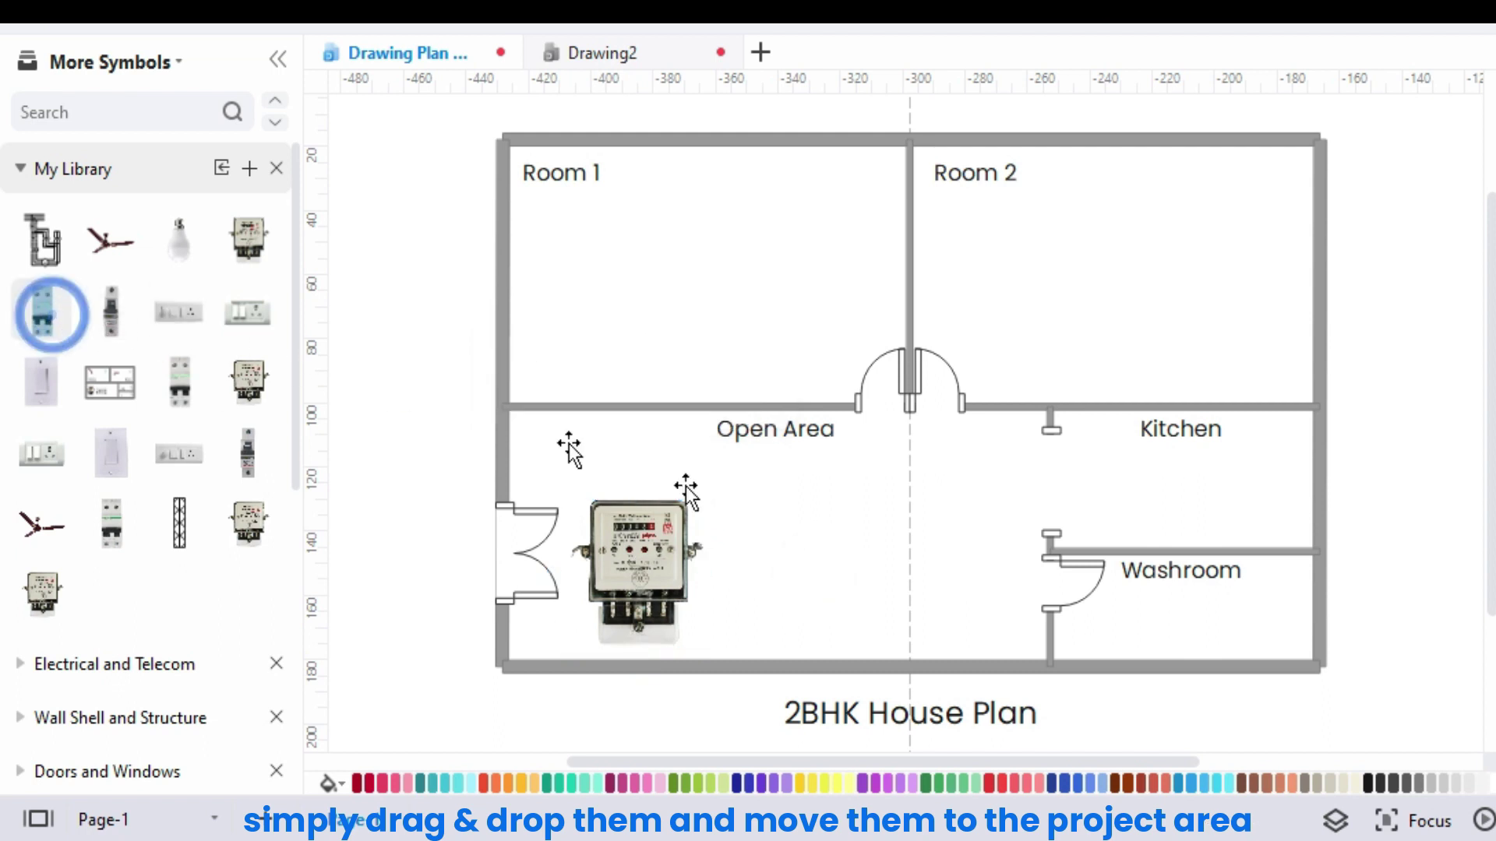
drag(51, 314, 770, 573)
drag(112, 313, 853, 573)
click(817, 441)
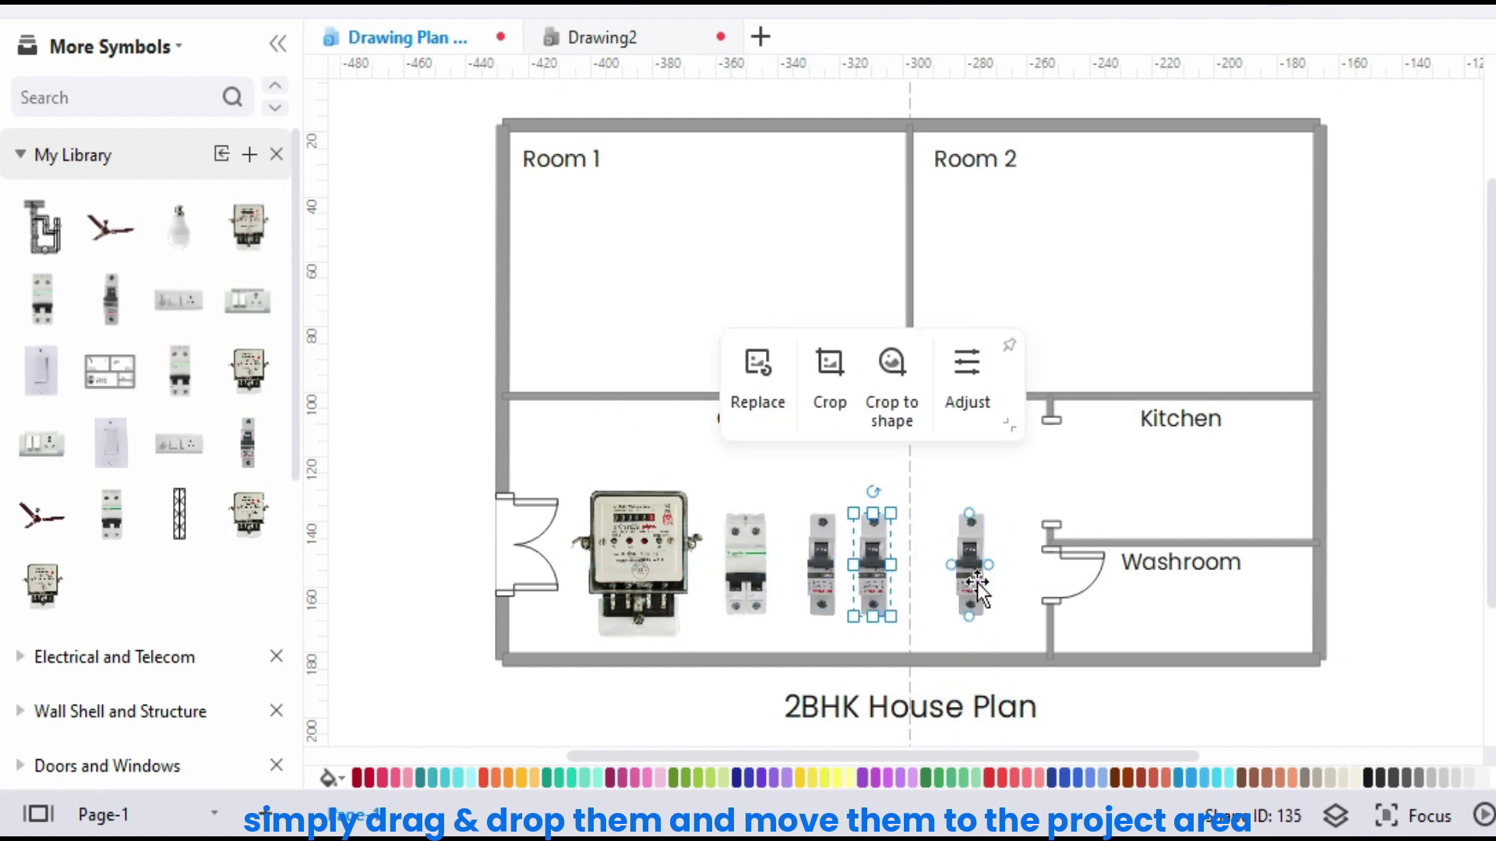
Add ceiling fans, bulbs and switchboards to Room 1, Room 2 and the Kitchen.
drag(112, 227, 585, 223)
drag(180, 228, 841, 212)
drag(247, 302, 601, 330)
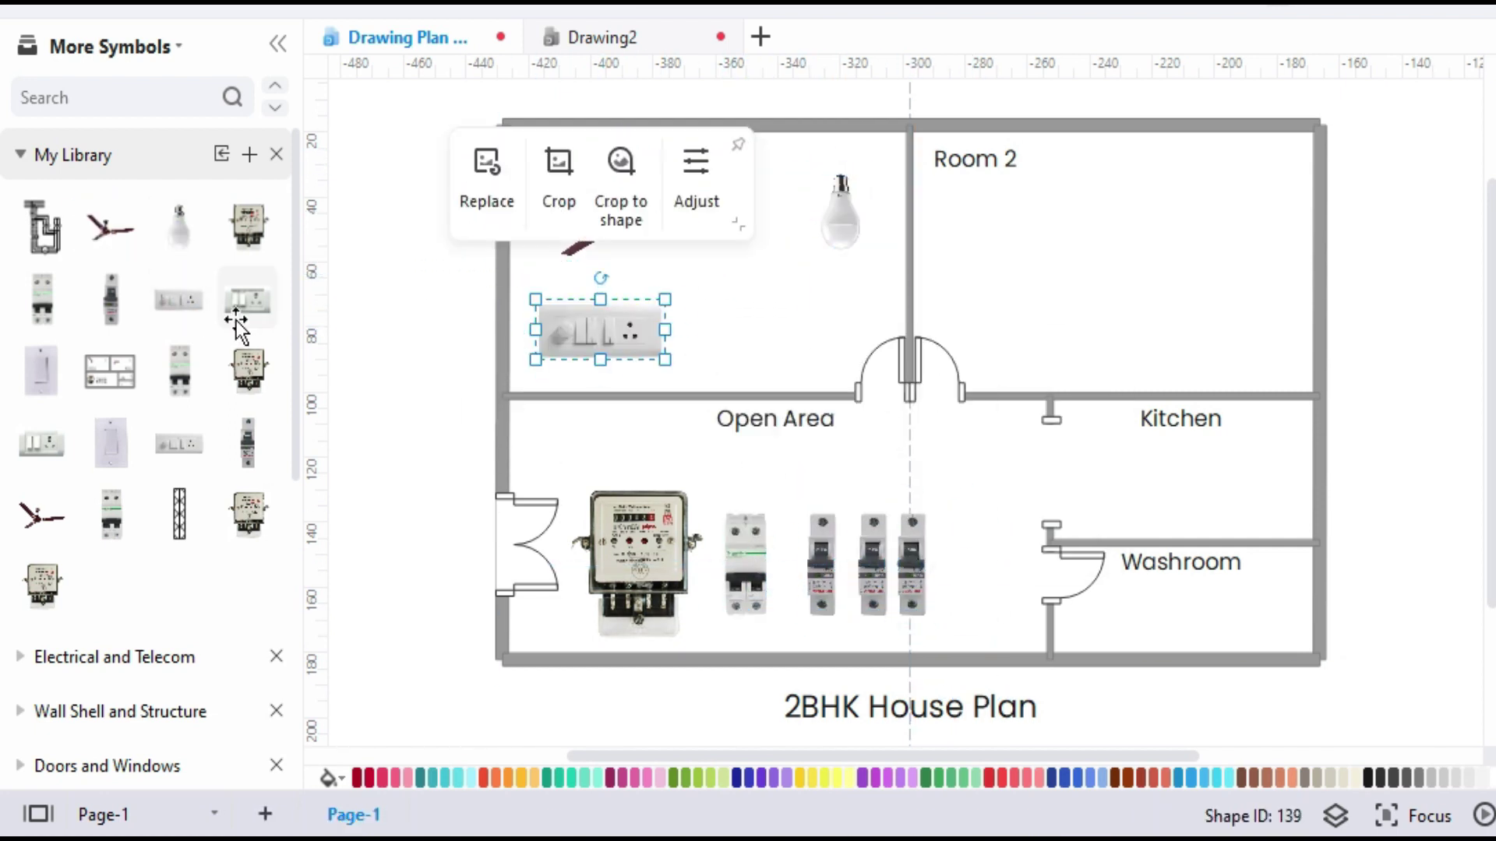
drag(112, 227, 1025, 216)
drag(179, 228, 1251, 210)
drag(248, 302, 1251, 340)
drag(179, 227, 1251, 481)
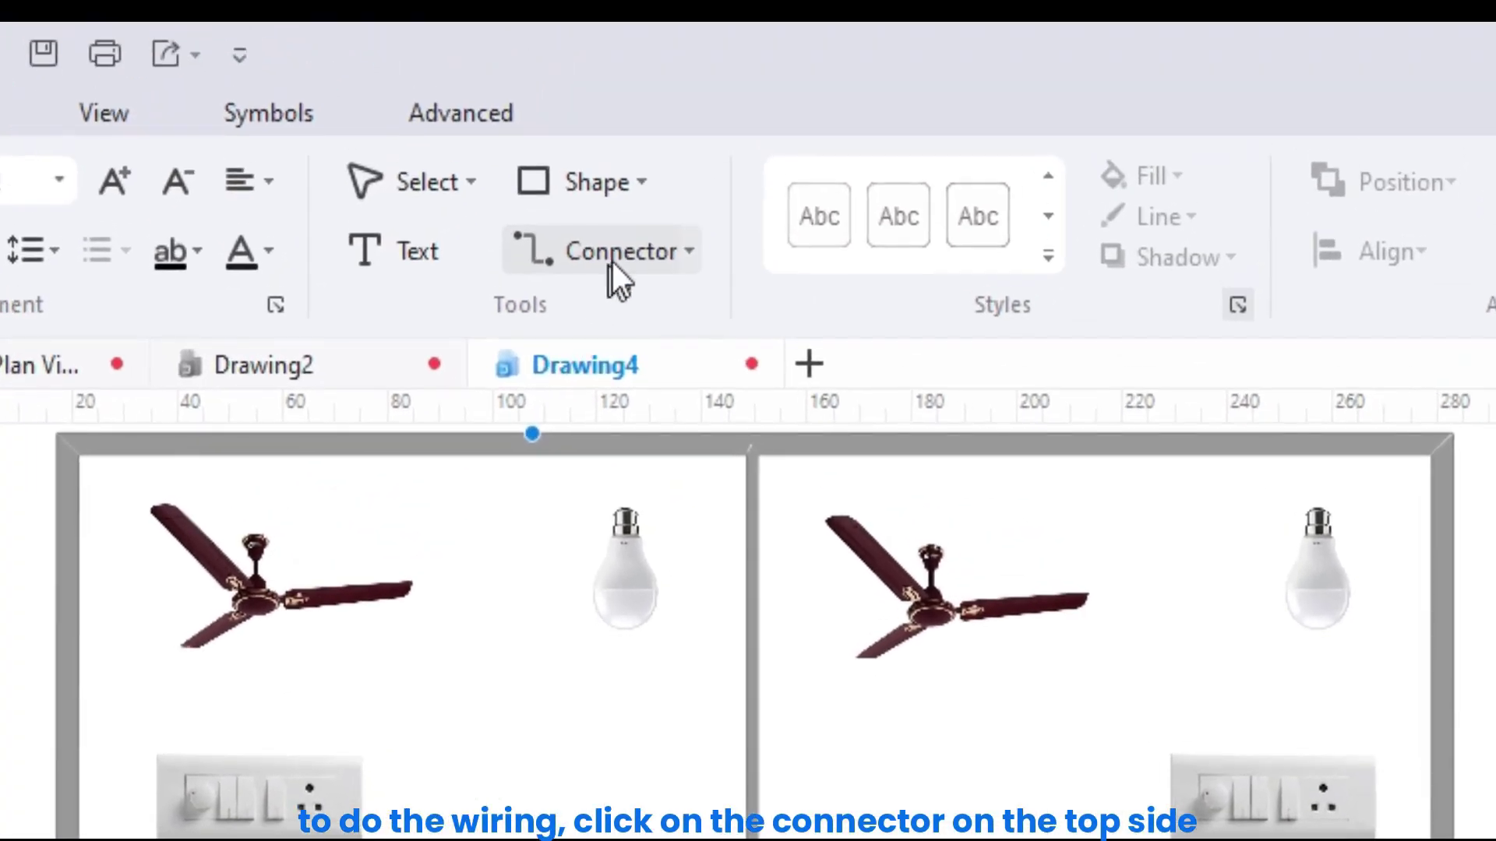
Choose Connection Points Tool from the Connector dropdown.
click(690, 247)
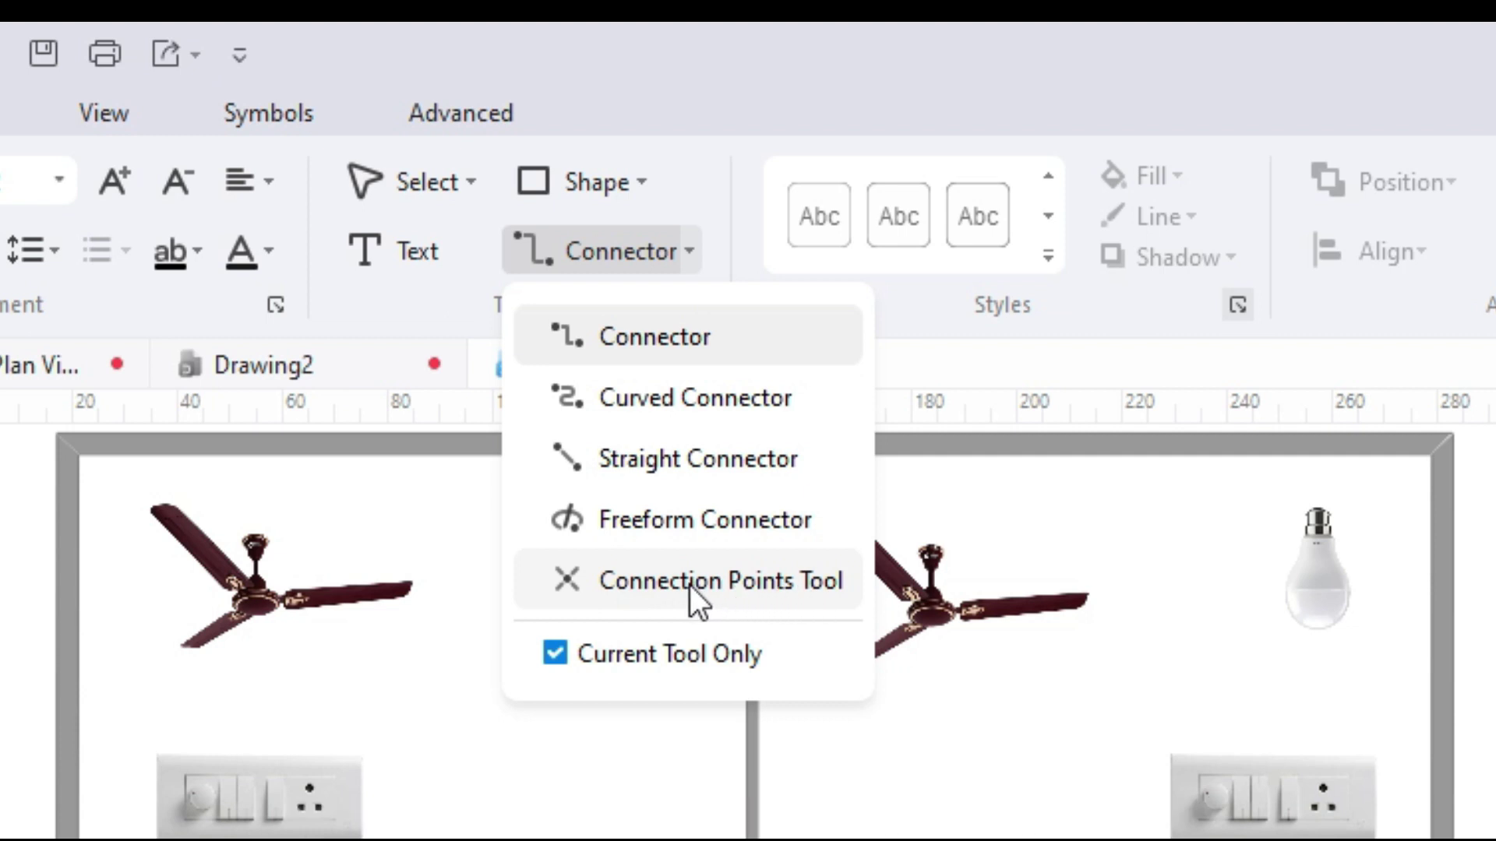
click(690, 585)
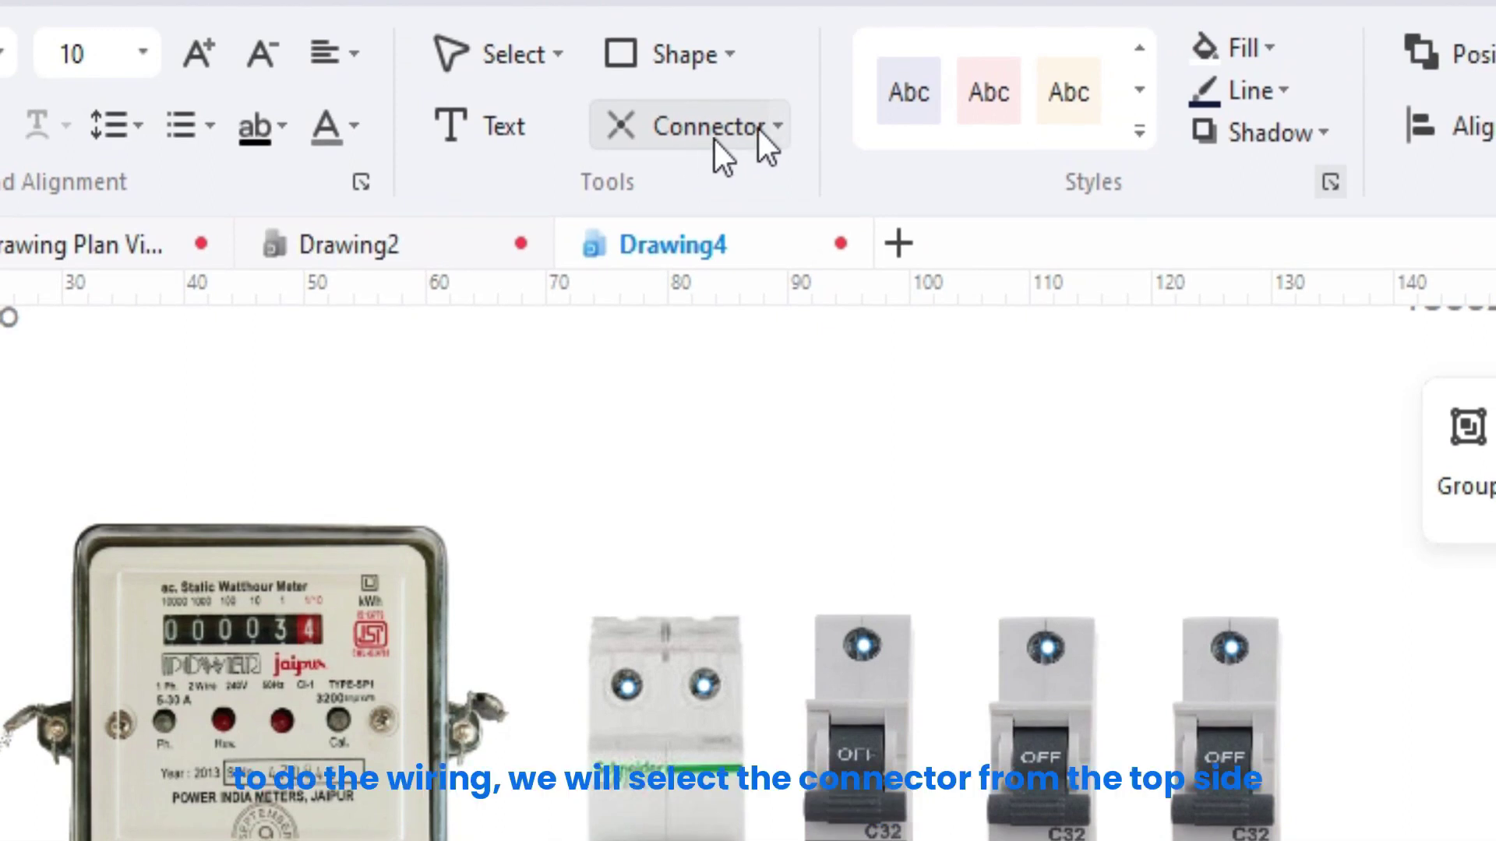
Draw a right-angled red phase wire from the meter's first terminal, dropping straight down.
click(778, 126)
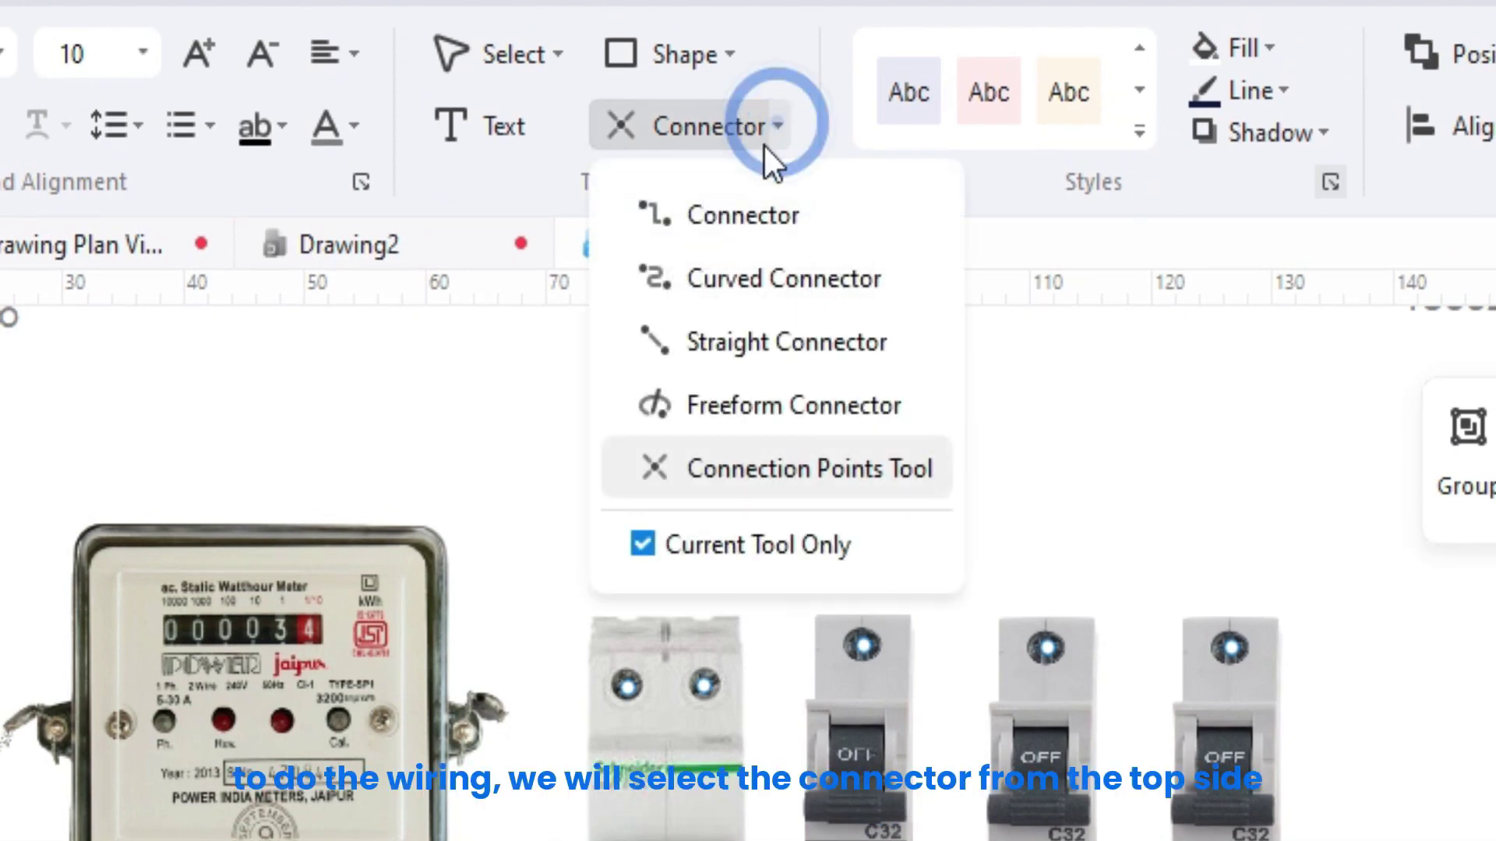
click(751, 219)
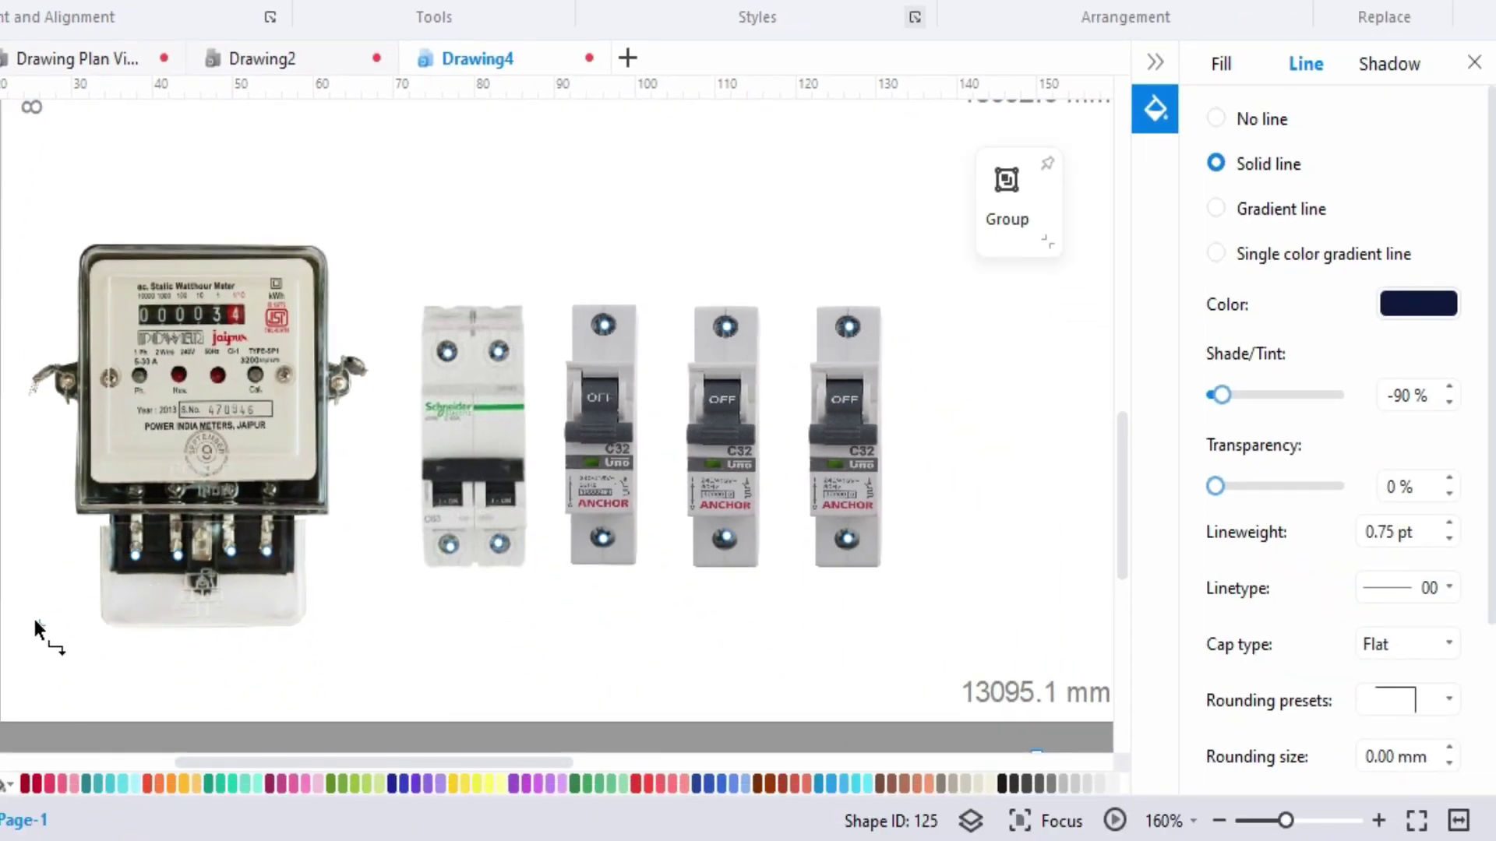
drag(33, 625, 130, 613)
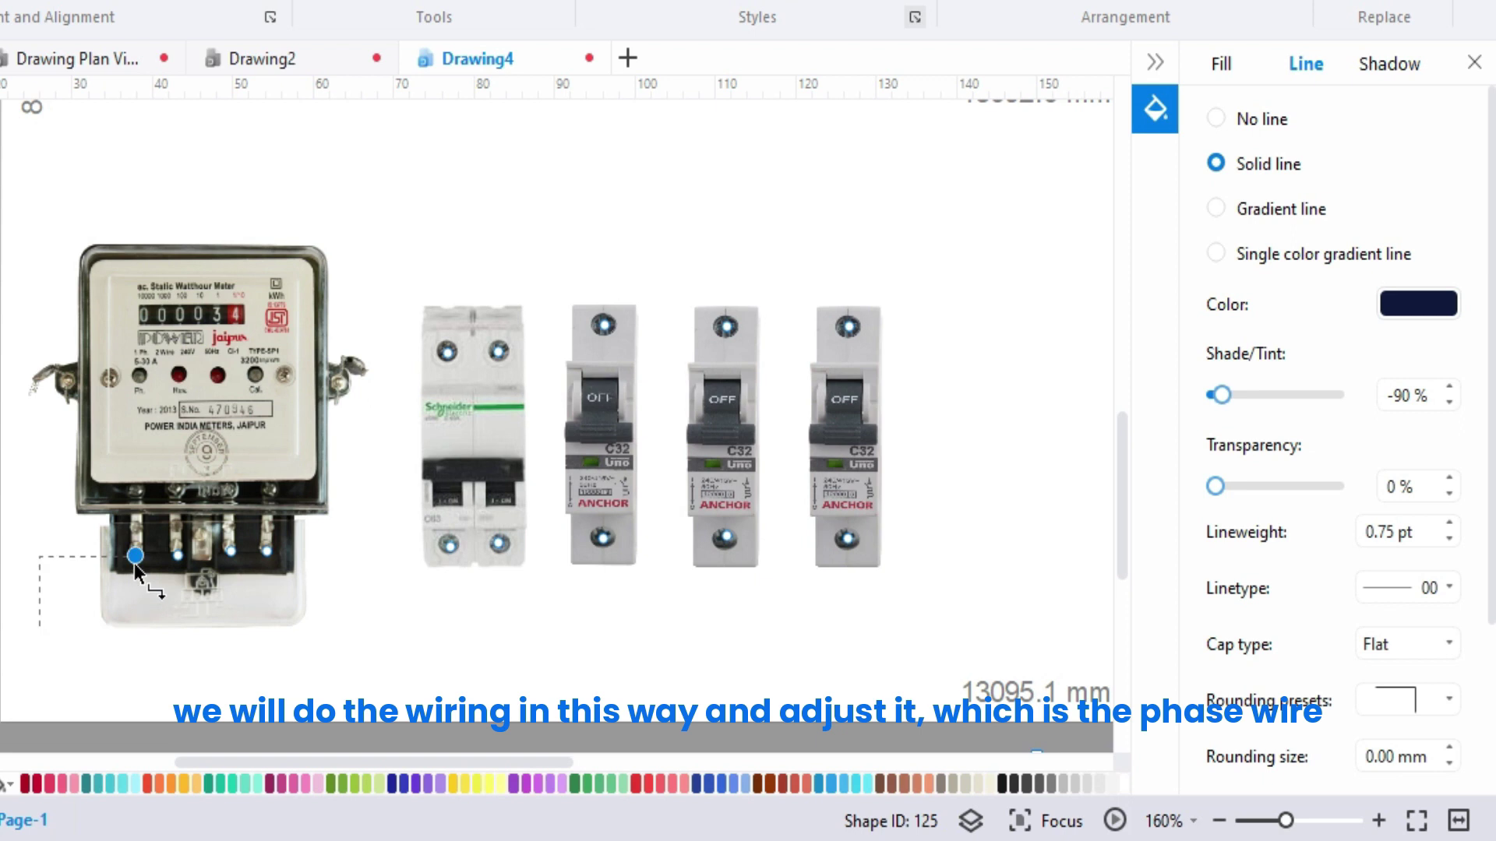
click(137, 561)
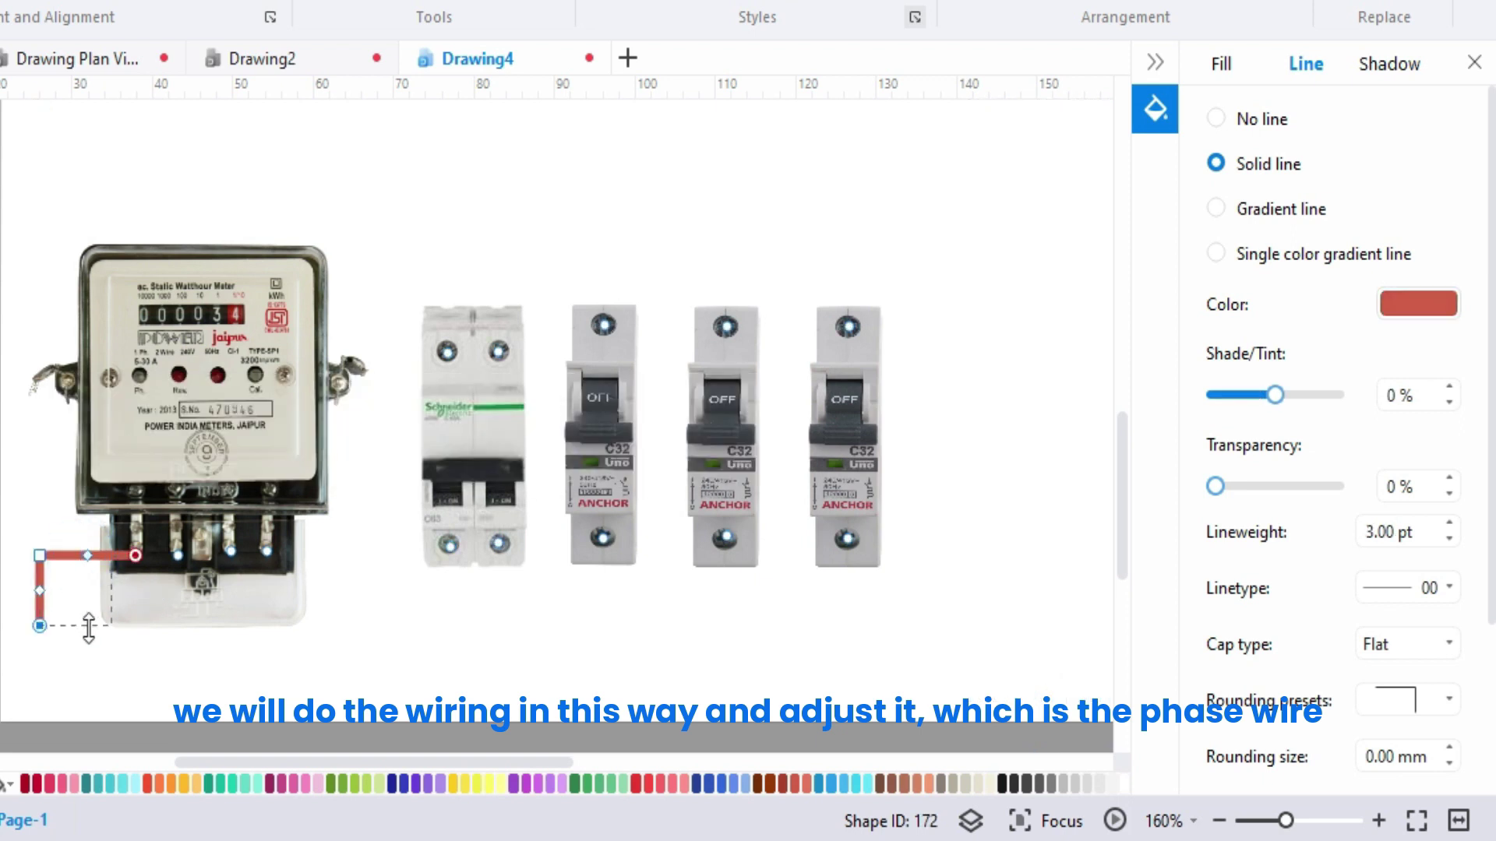
click(113, 584)
drag(113, 591, 134, 591)
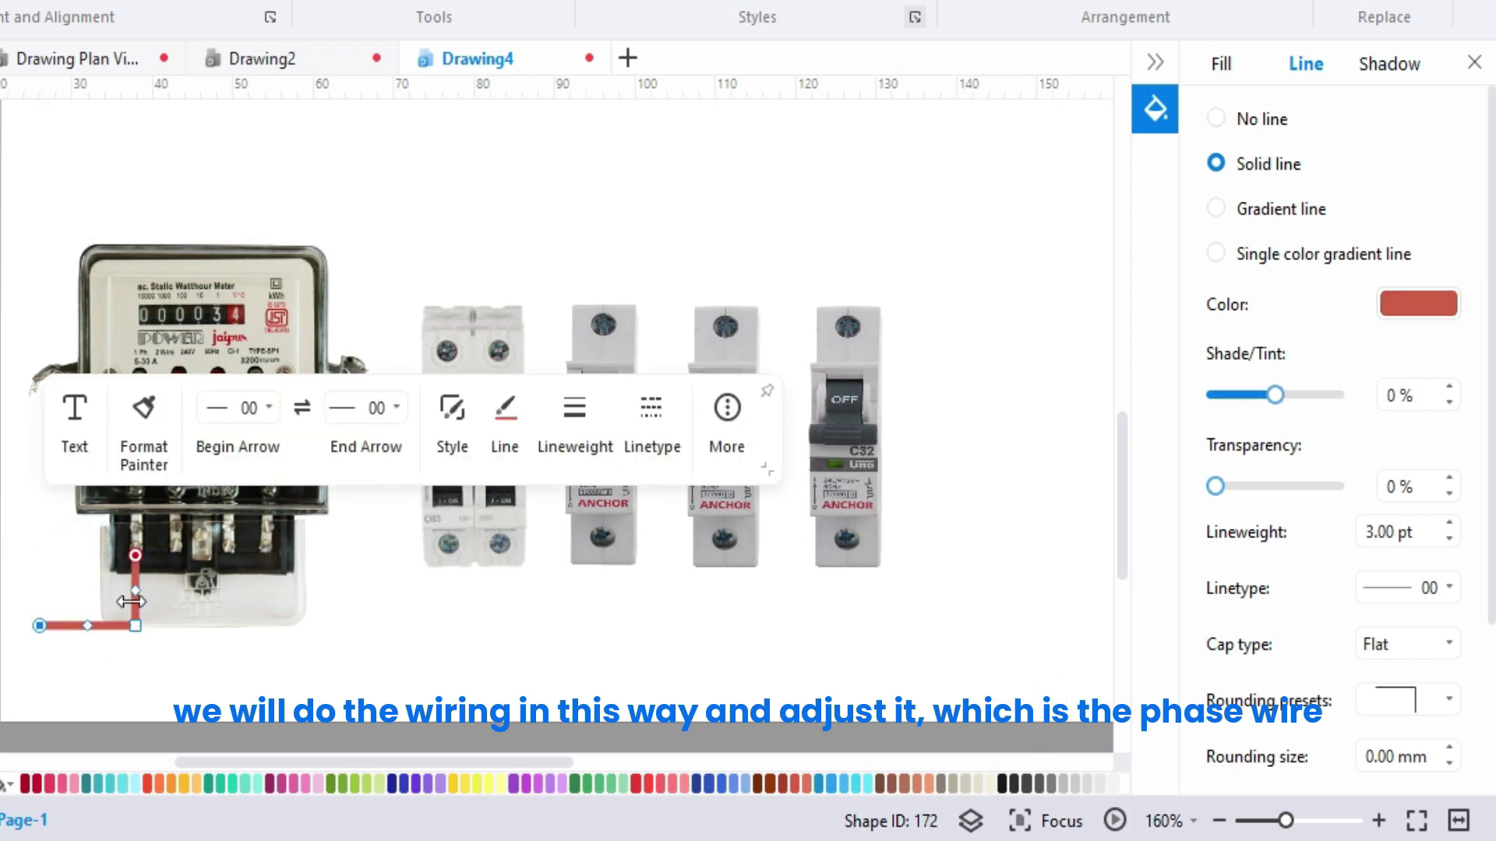
click(162, 672)
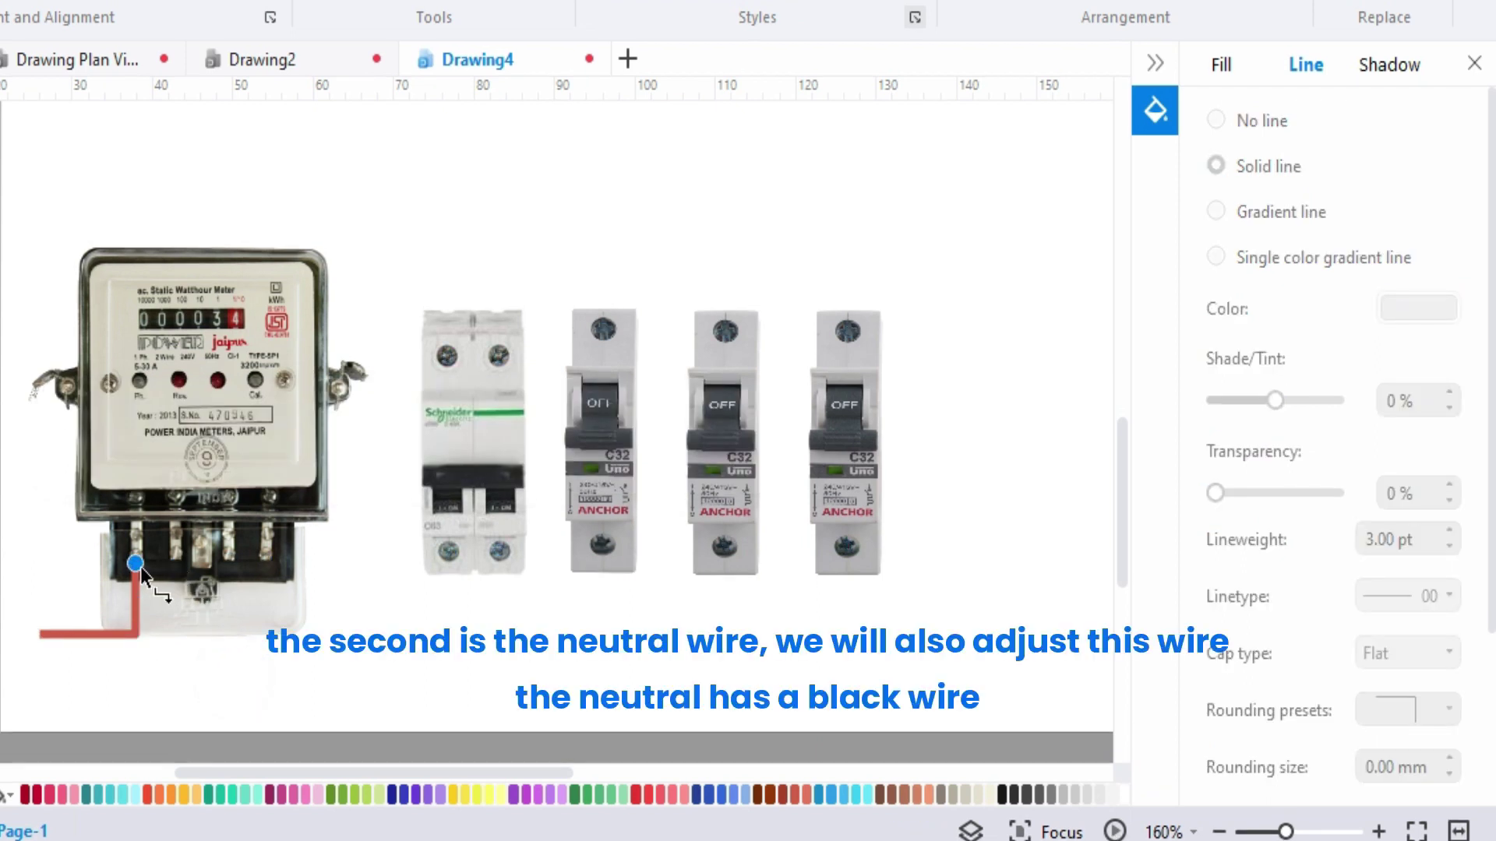
Draw the neutral wire from the meter's second terminal and colour it black.
mouse_move(42, 684)
mouse_down()
mouse_move(173, 609)
mouse_move(179, 564)
mouse_up()
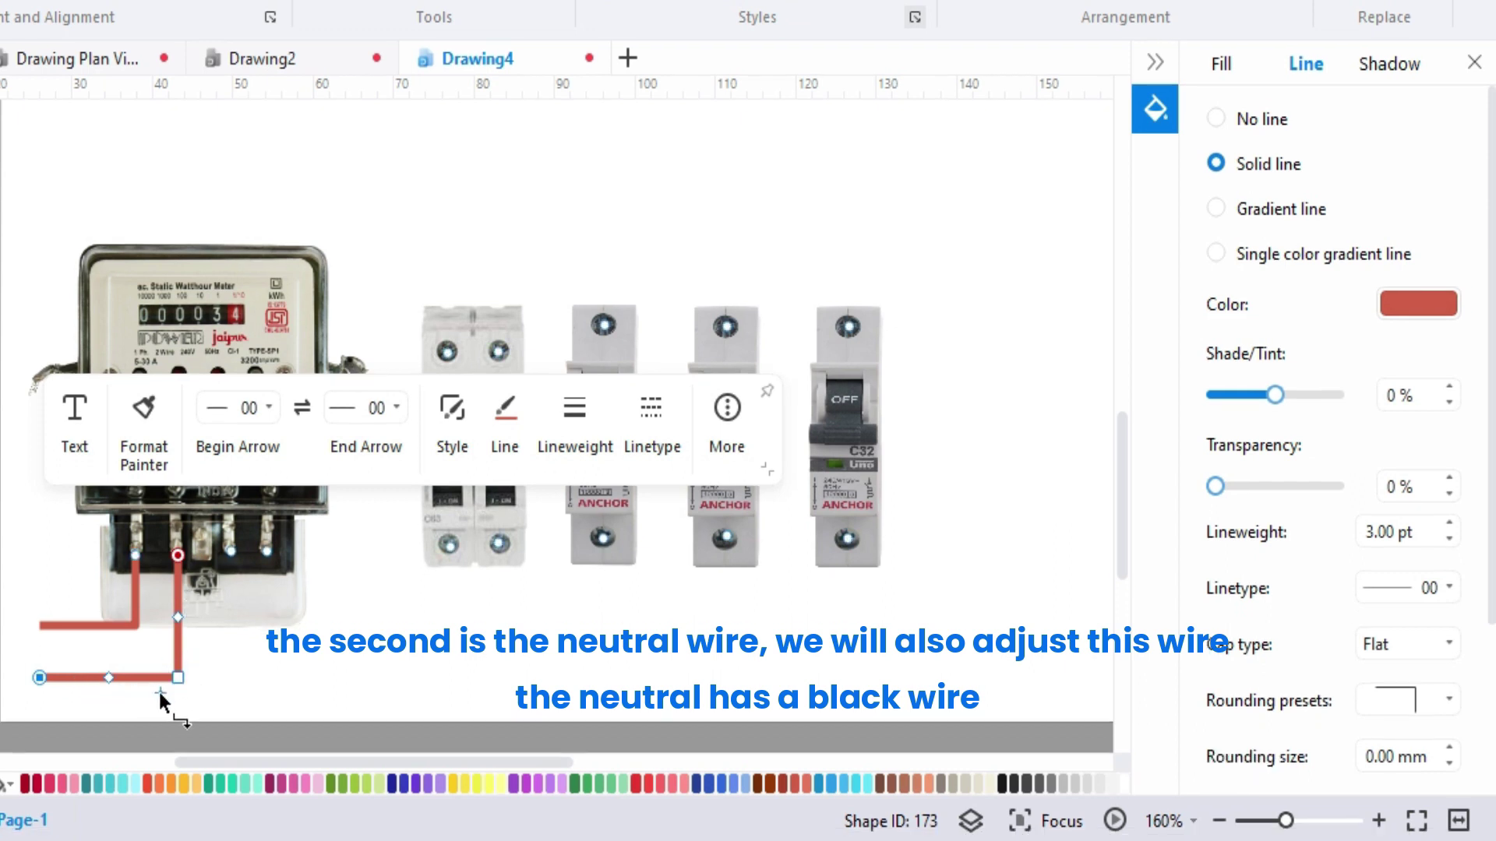
click(1420, 307)
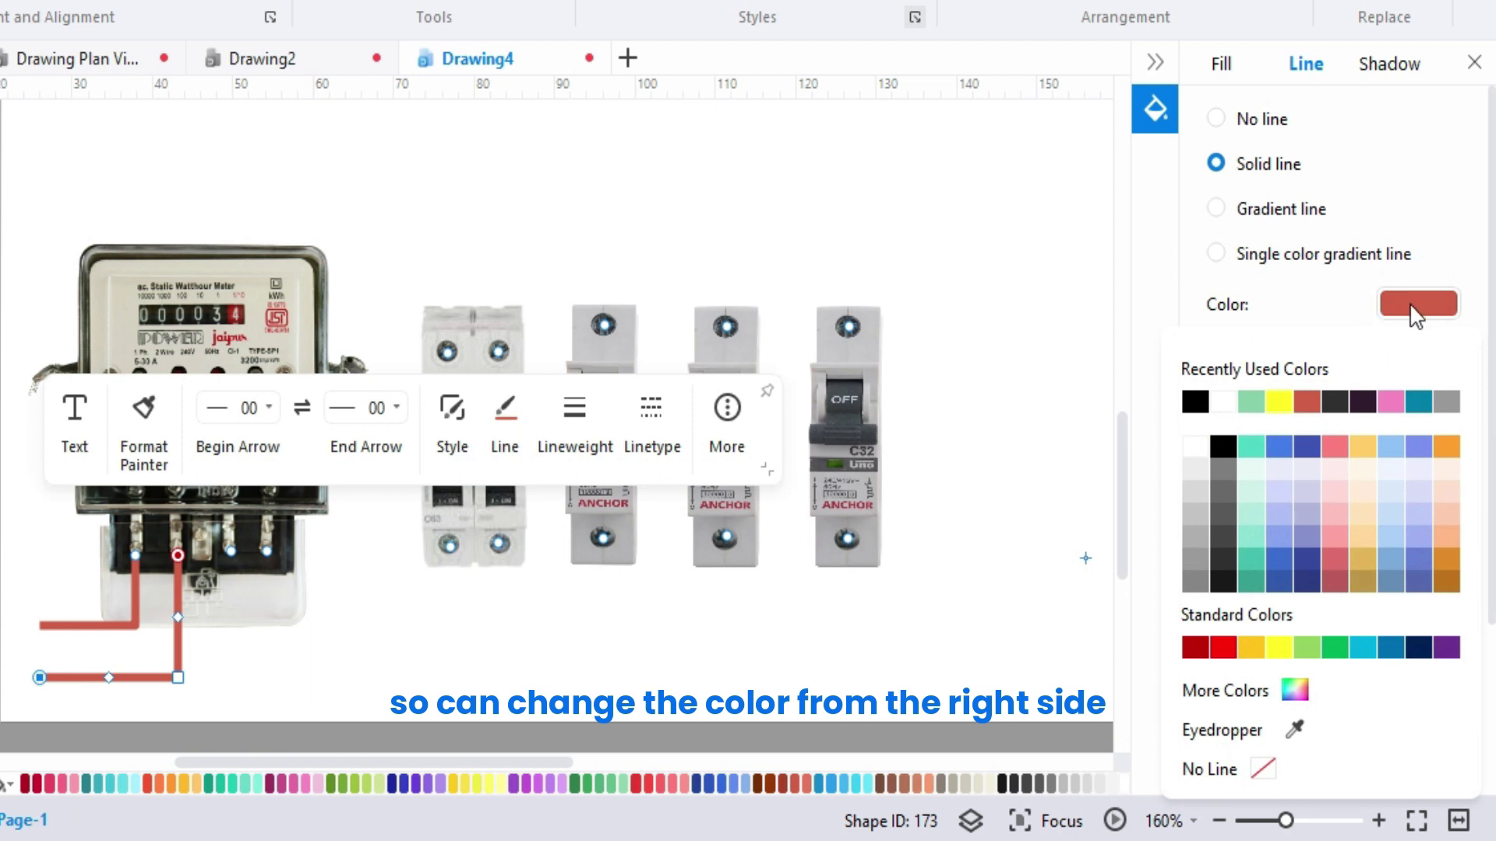
click(1194, 403)
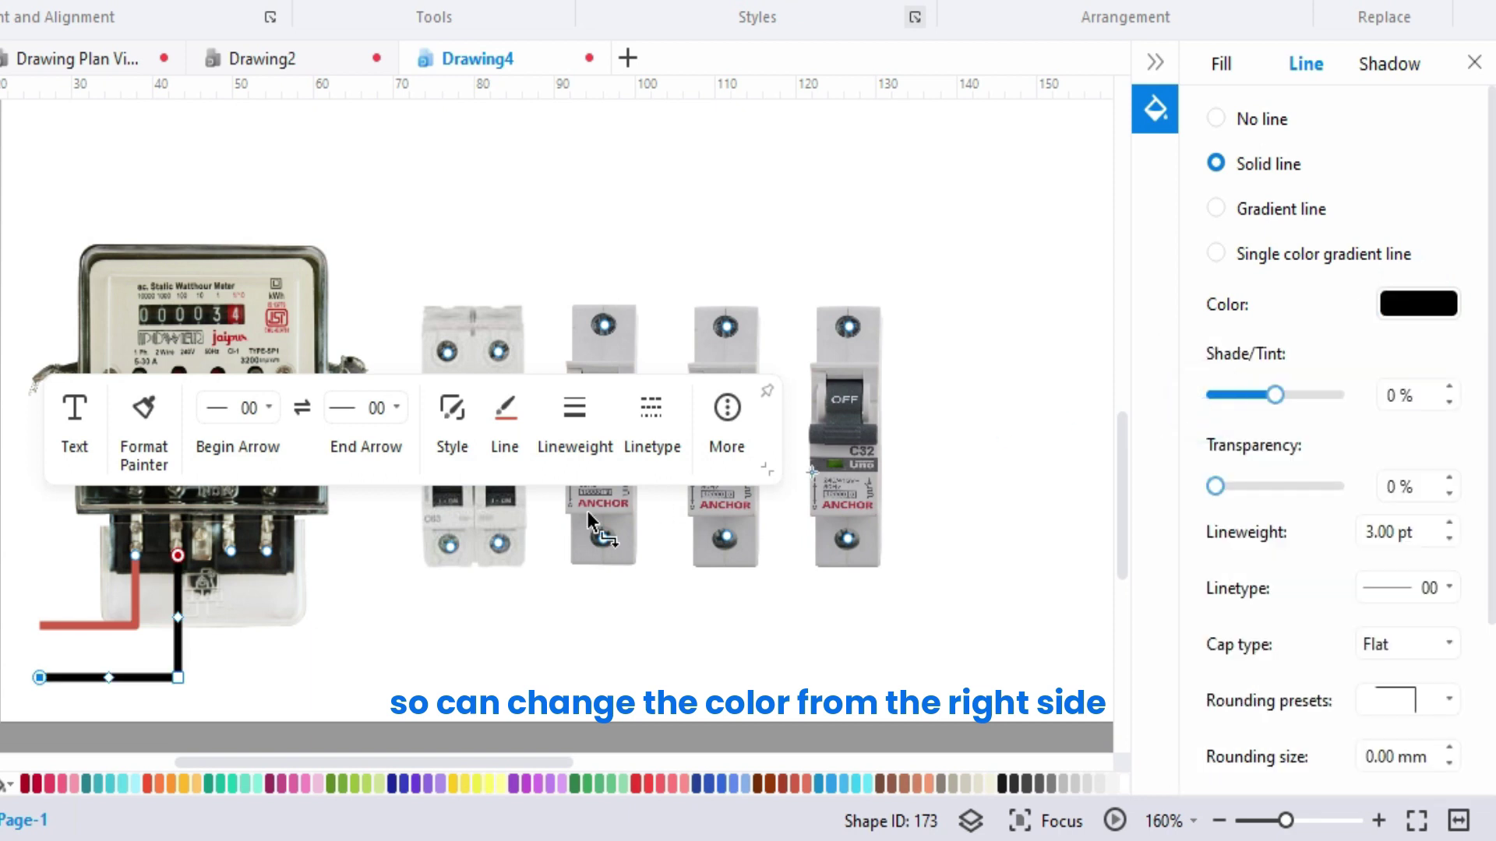
click(335, 642)
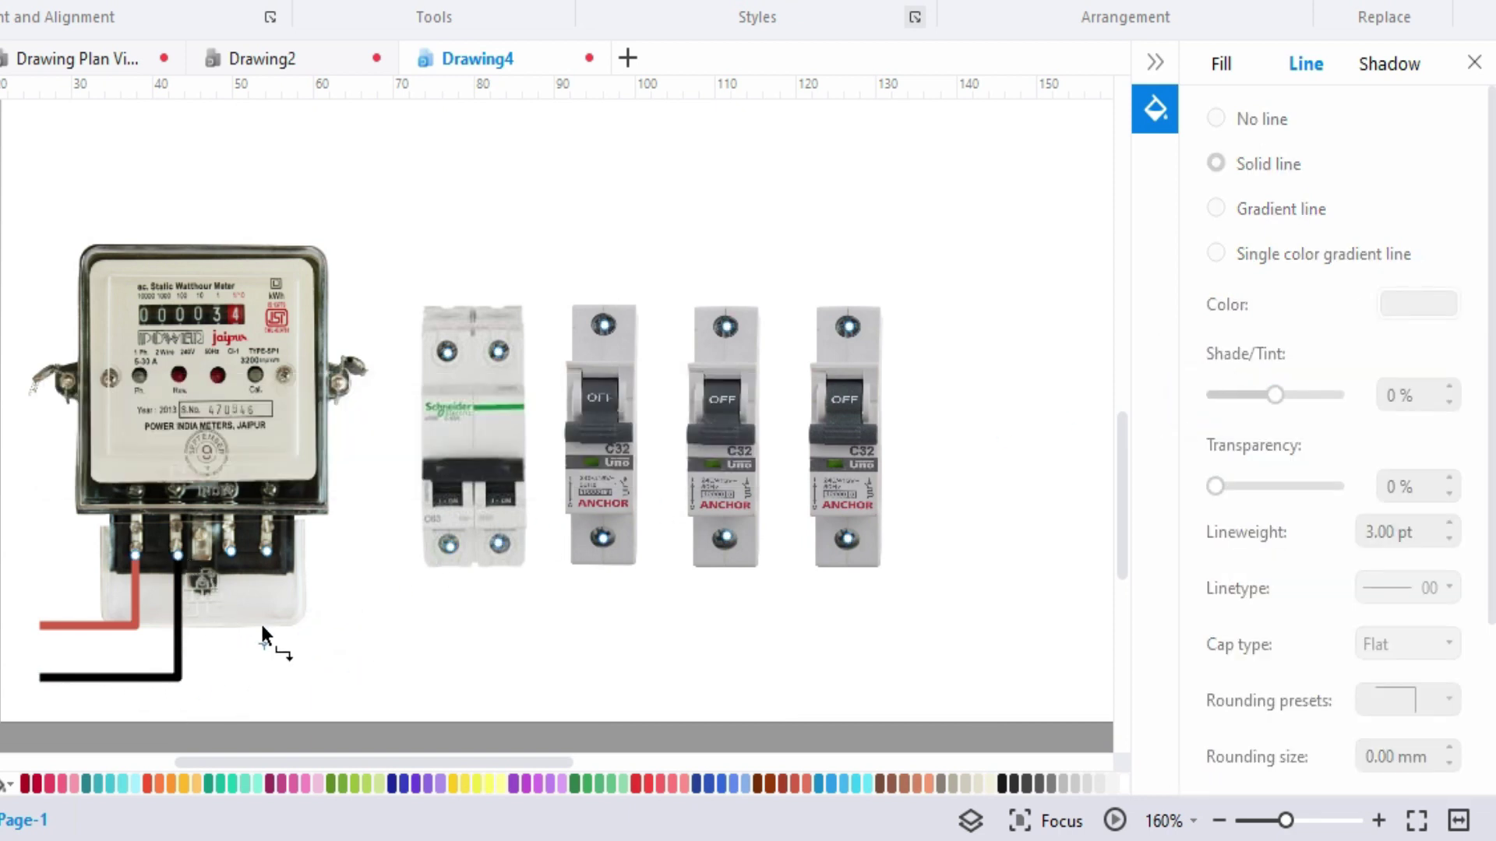
Wire the meter's third terminal to the double-pole breaker with a black wire.
drag(234, 552, 230, 687)
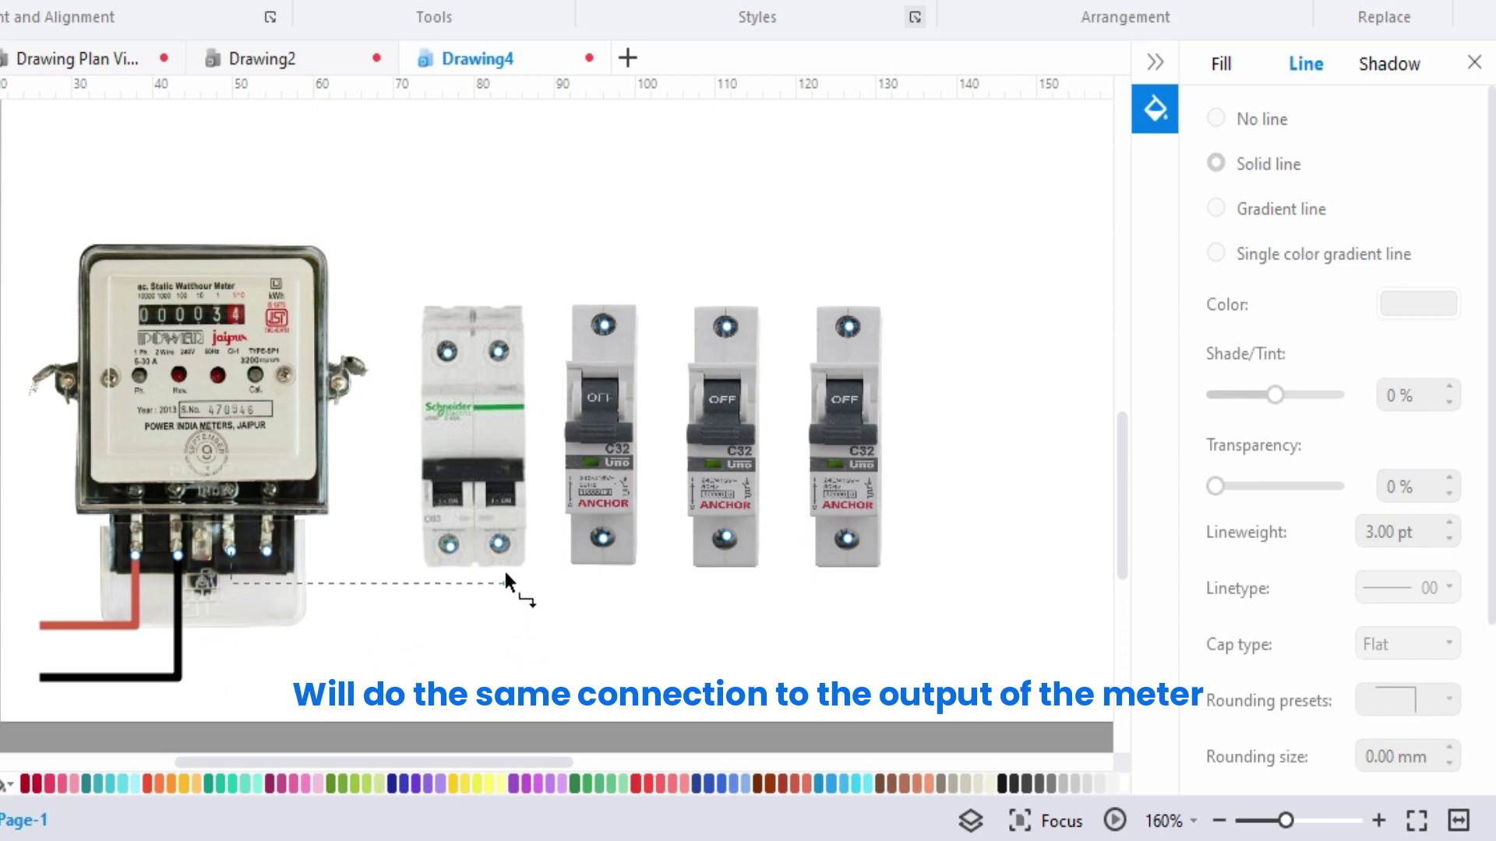
drag(503, 581, 499, 545)
scroll(478, 594, down, 1)
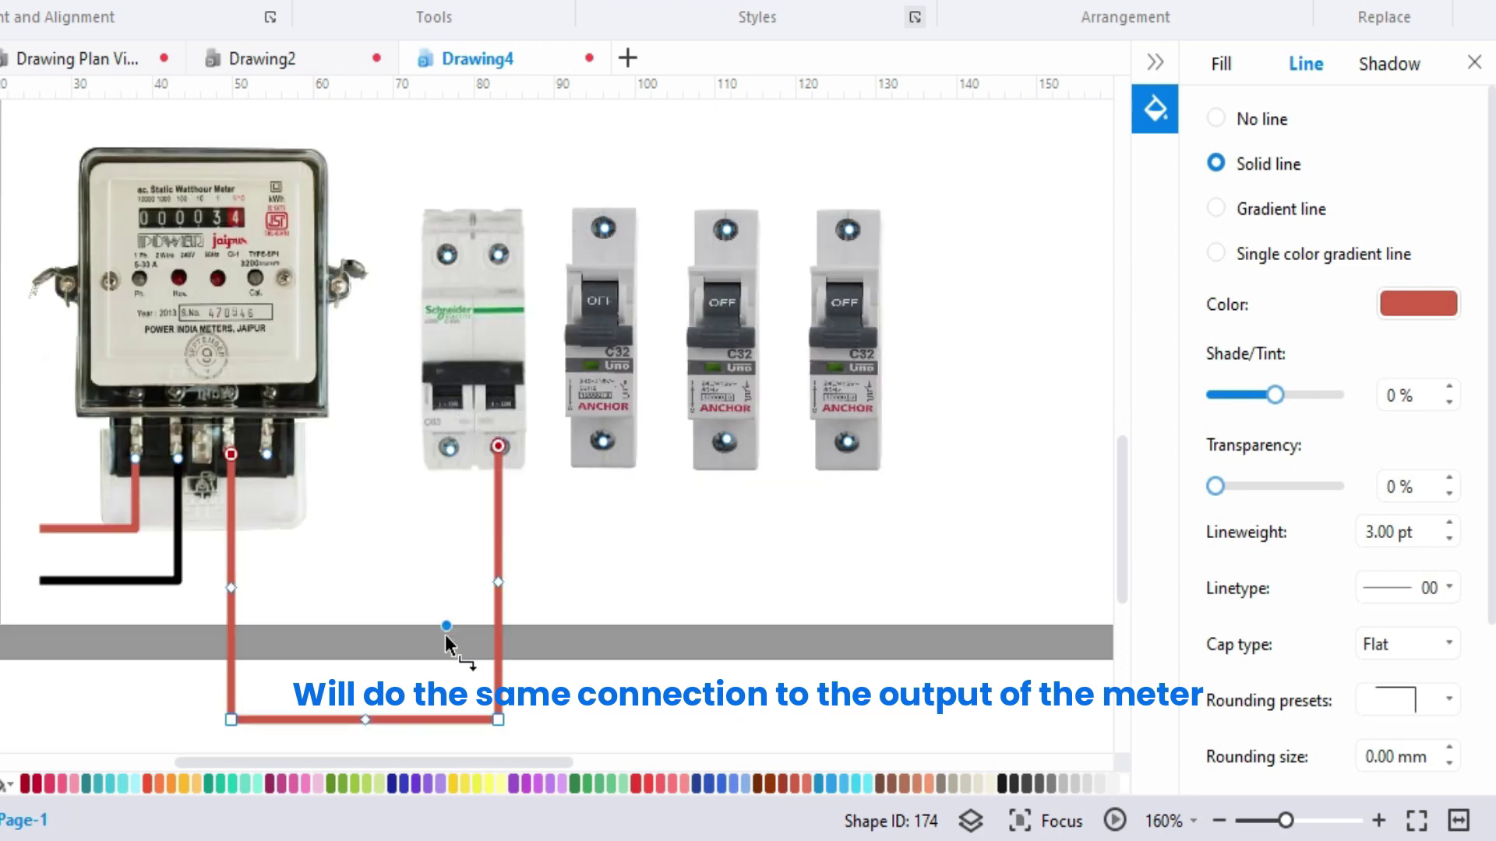
click(433, 718)
drag(365, 720, 362, 581)
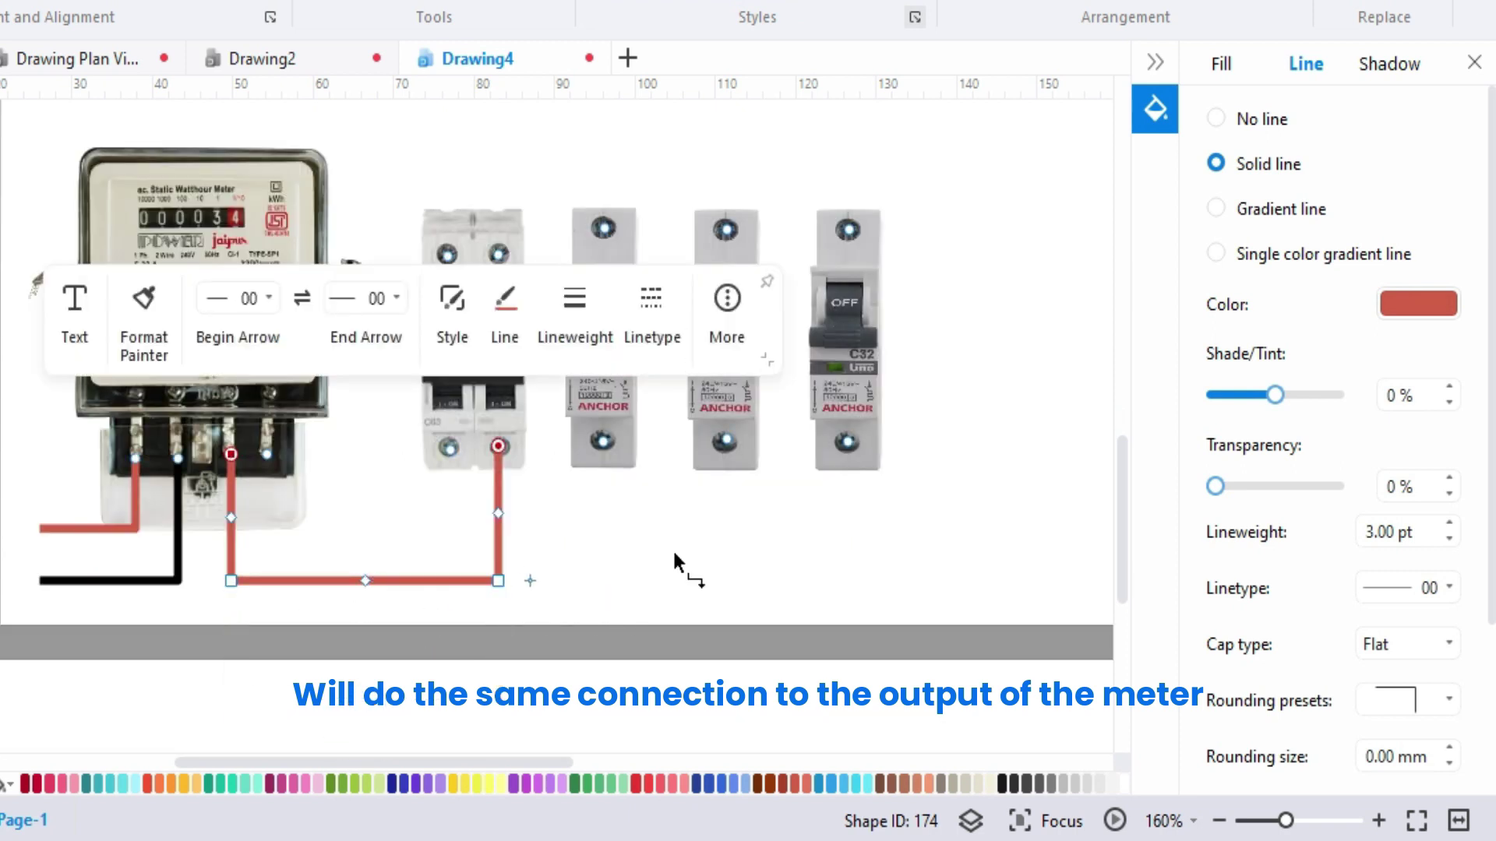
click(1418, 305)
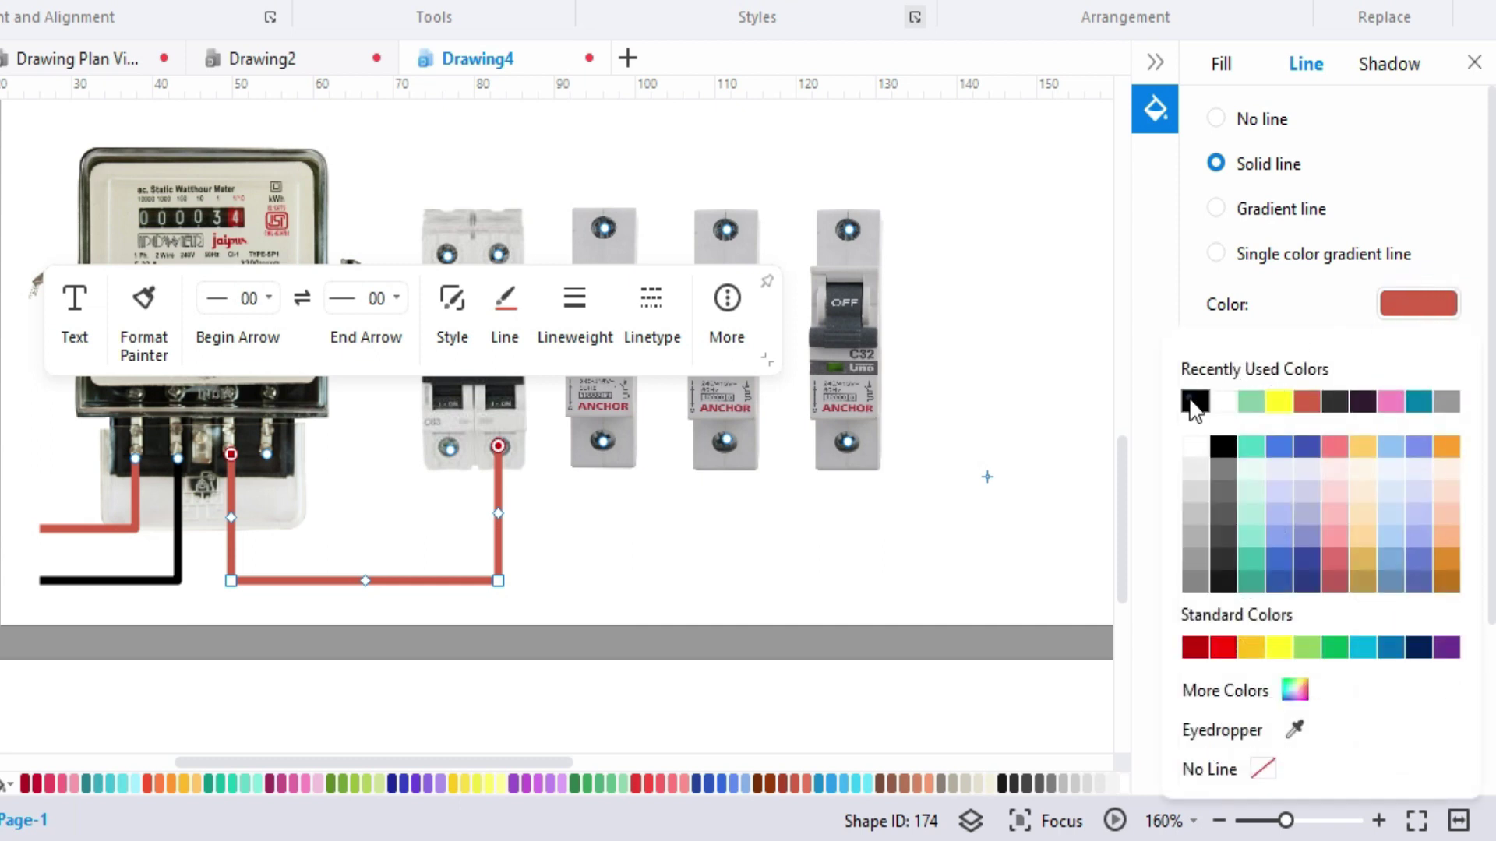
click(1194, 402)
click(726, 538)
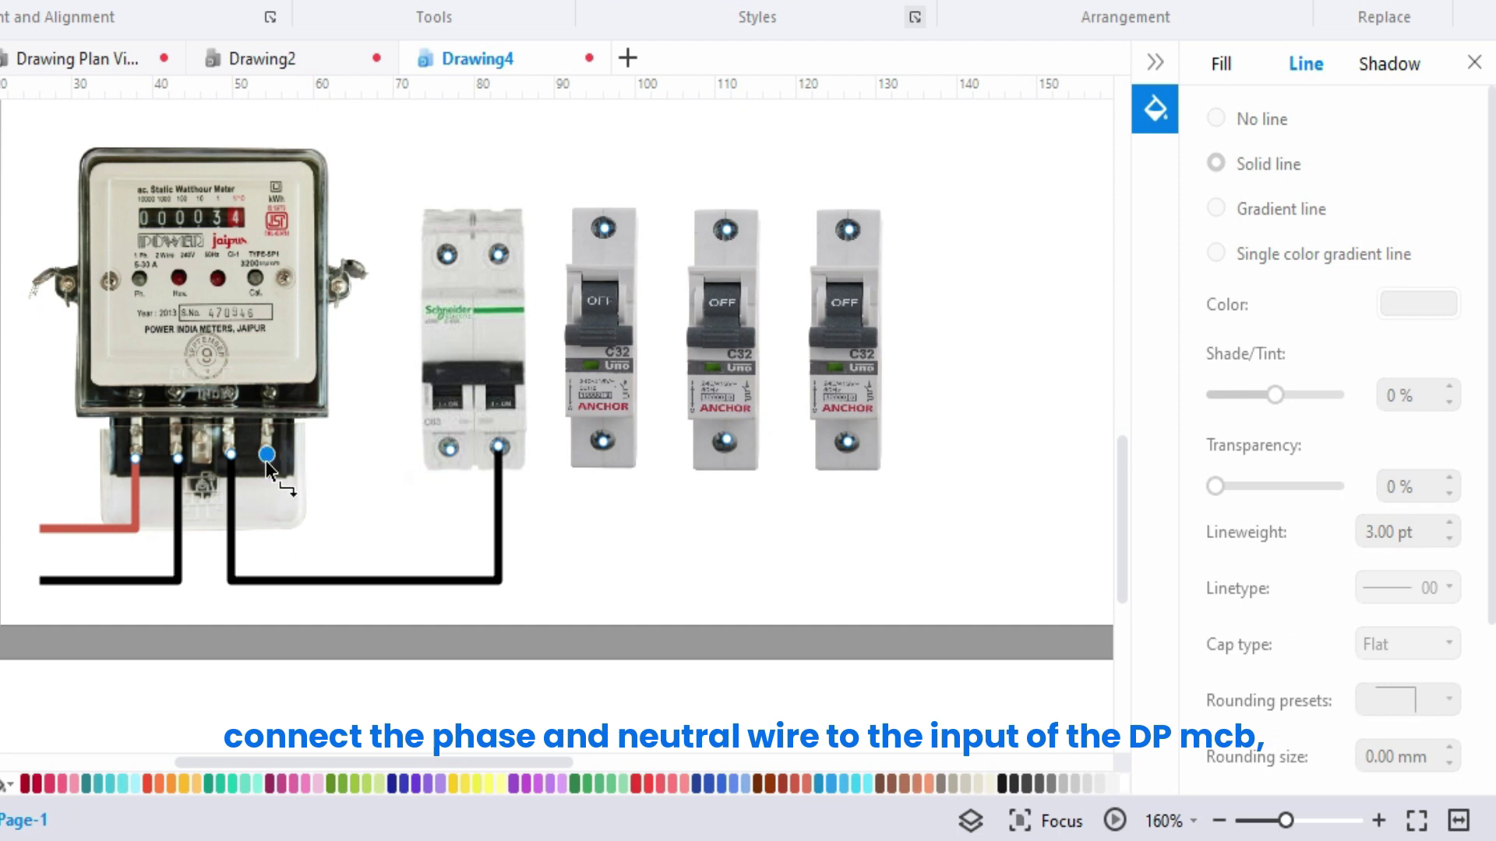
Add a red wire from the meter's fourth terminal, and a phase line to the three single breakers.
click(451, 452)
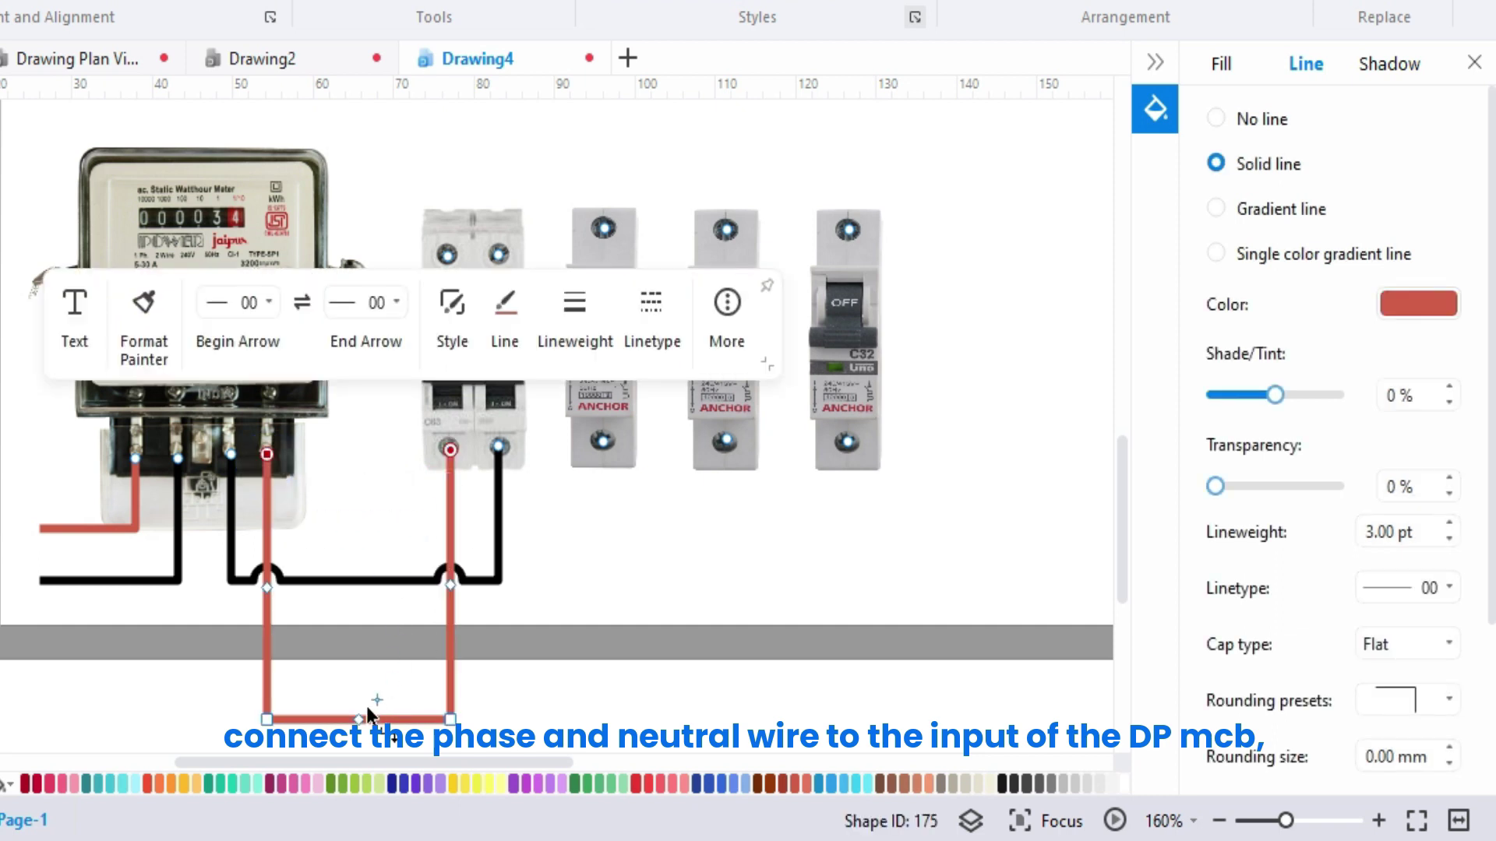
drag(362, 713, 363, 529)
click(567, 561)
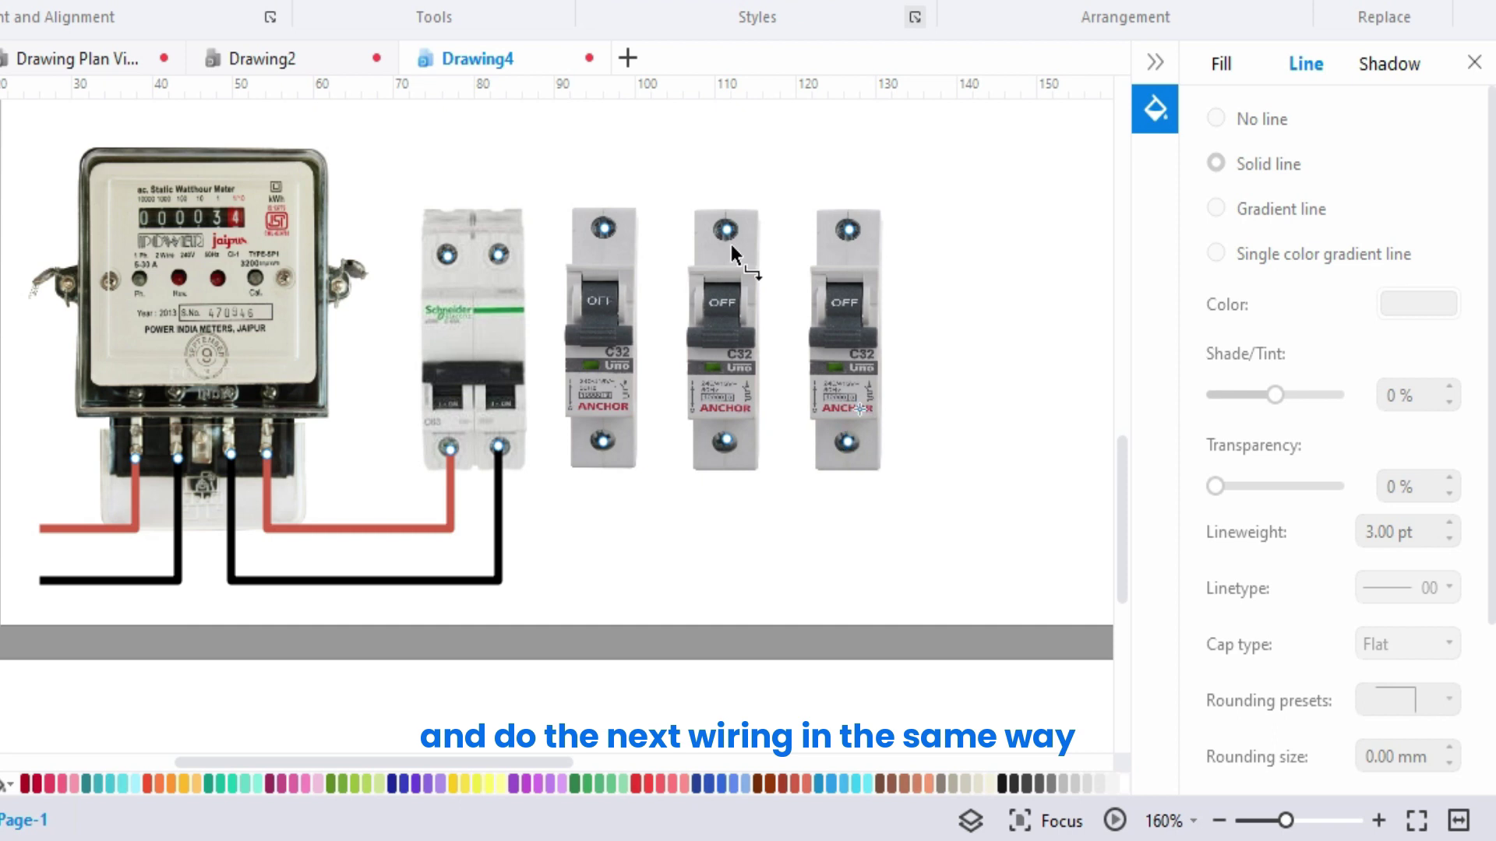
click(446, 255)
click(859, 526)
drag(538, 387, 538, 162)
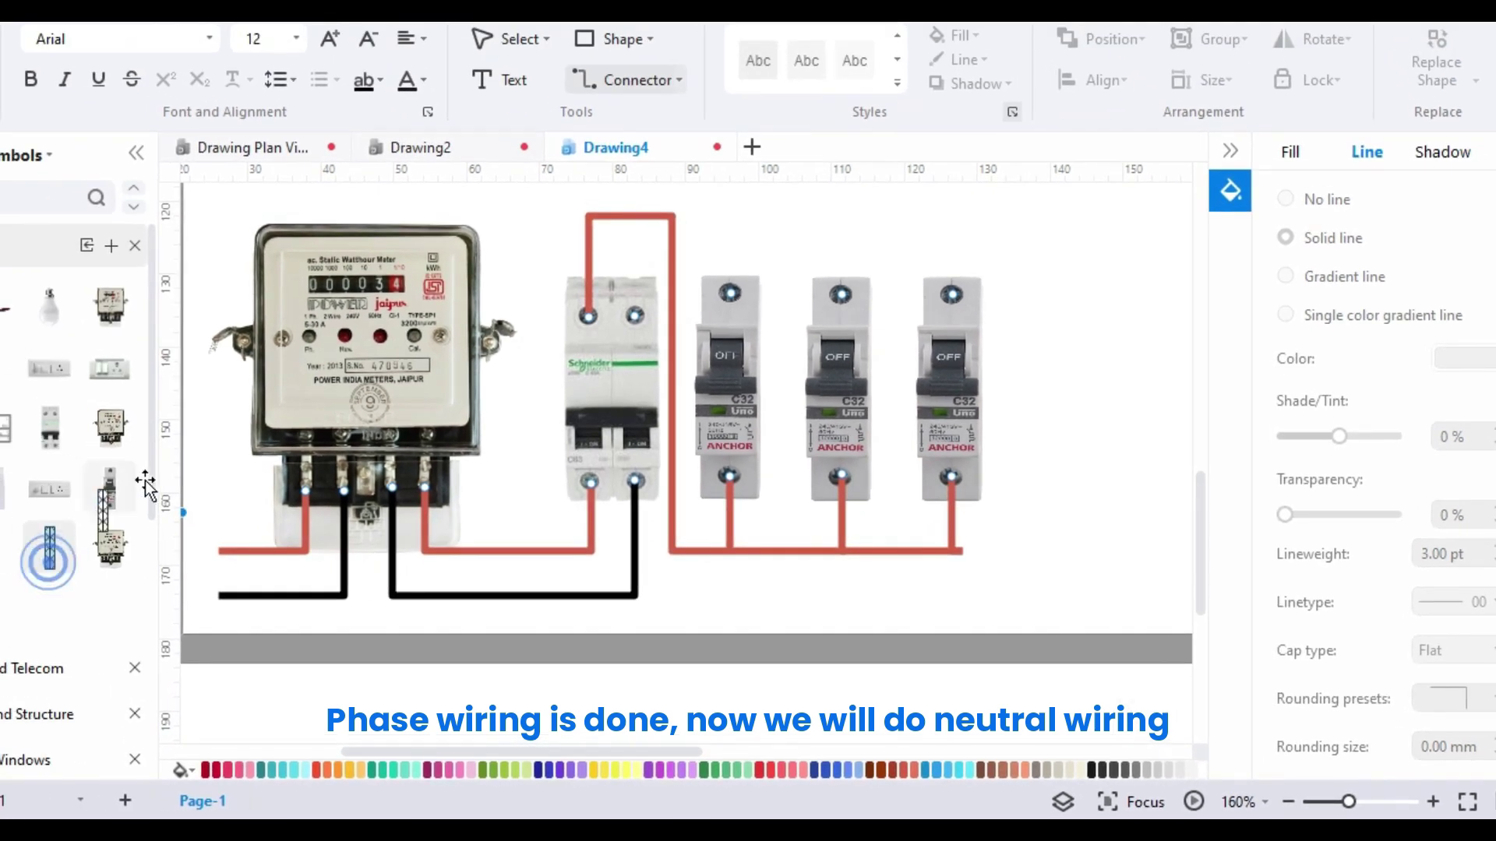
Place the neutral link right of the breakers and connect it with a black wire routed over the top.
drag(1091, 356, 1087, 427)
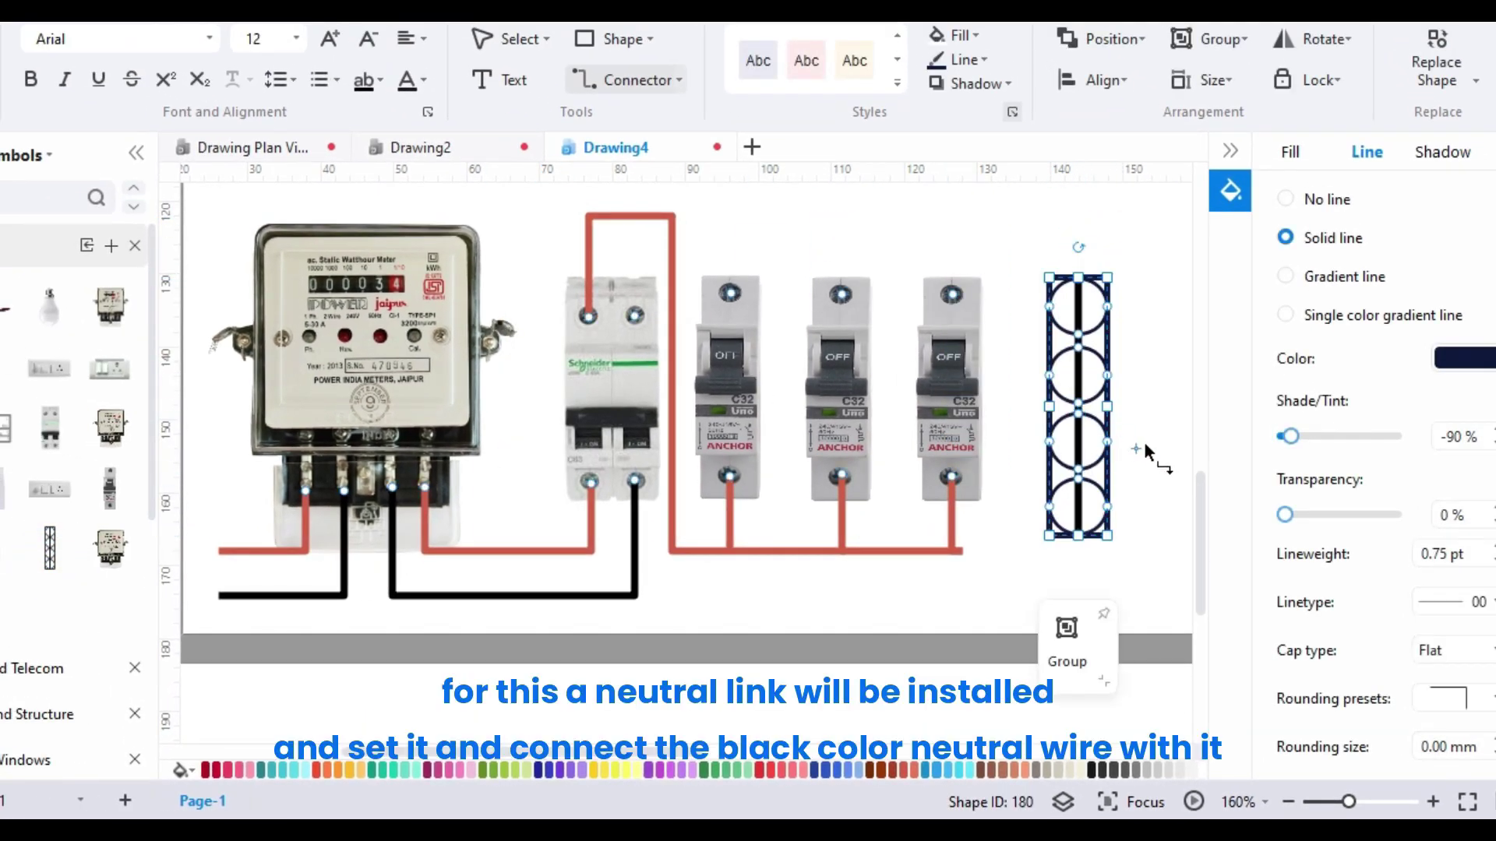
click(1151, 453)
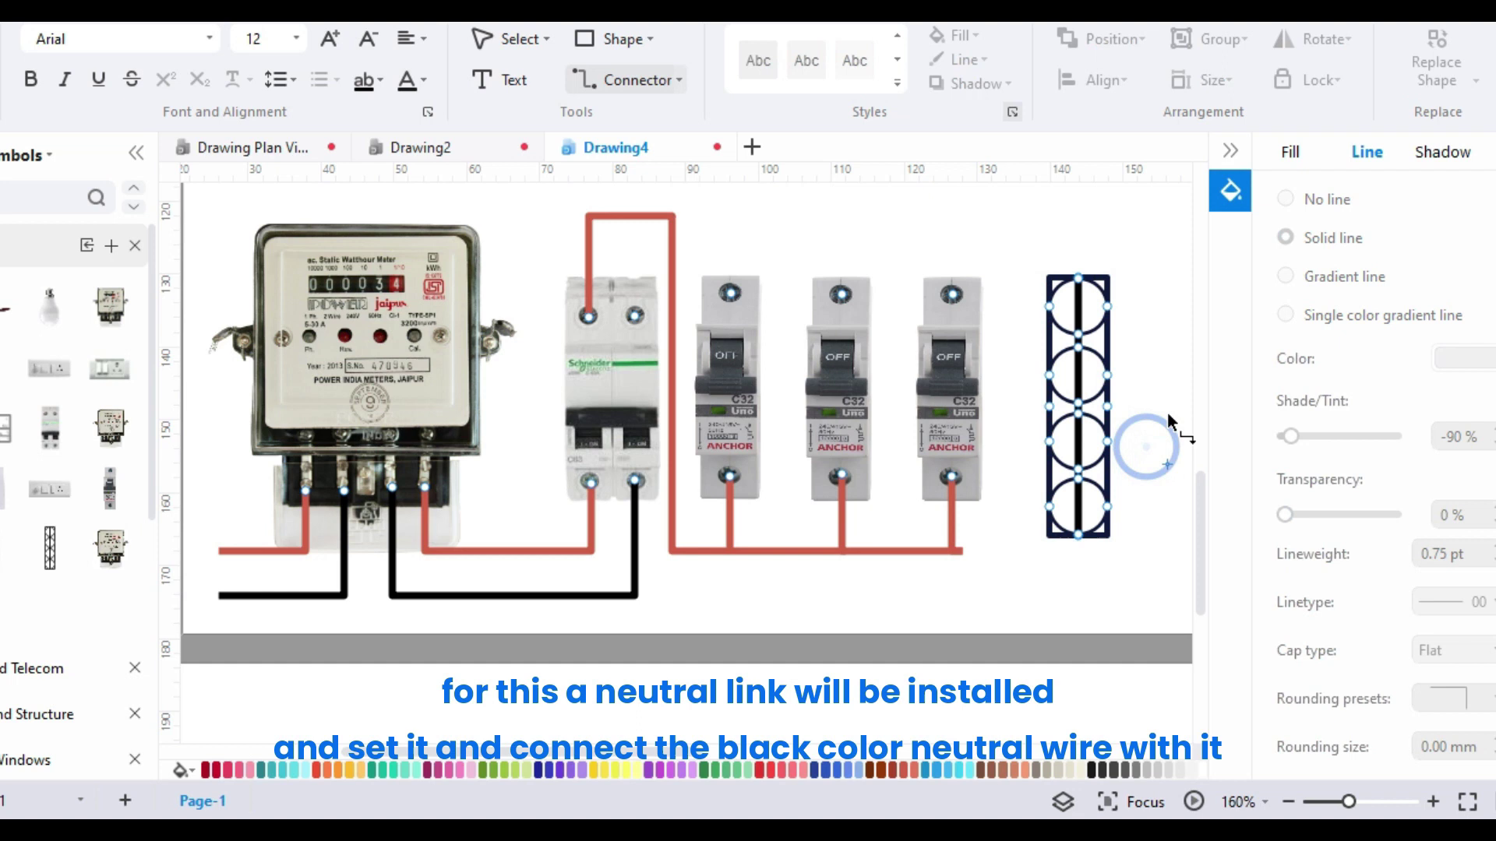
click(633, 317)
drag(634, 316, 1076, 280)
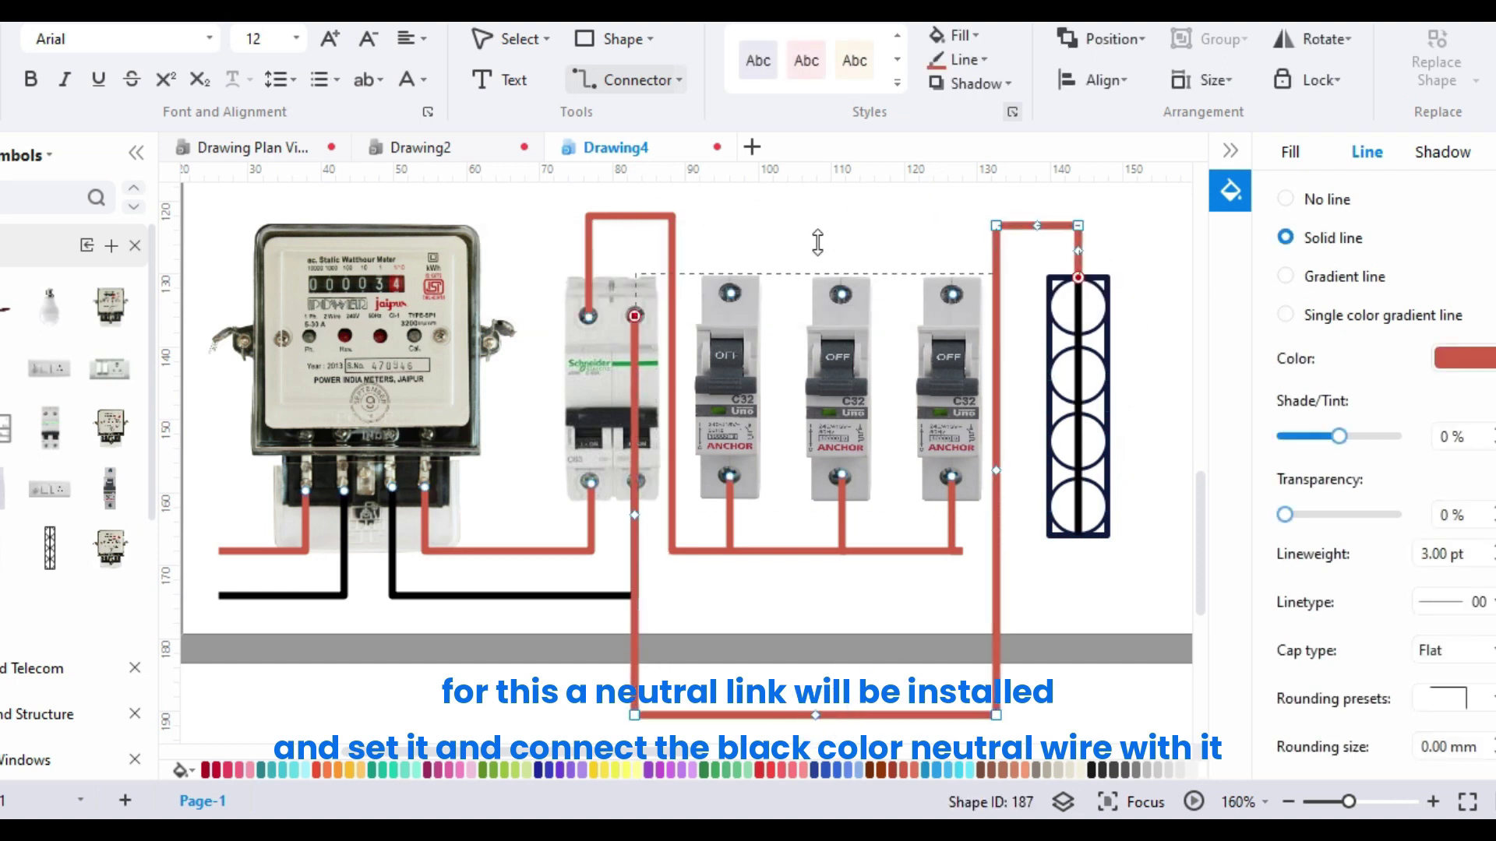
drag(827, 234, 827, 204)
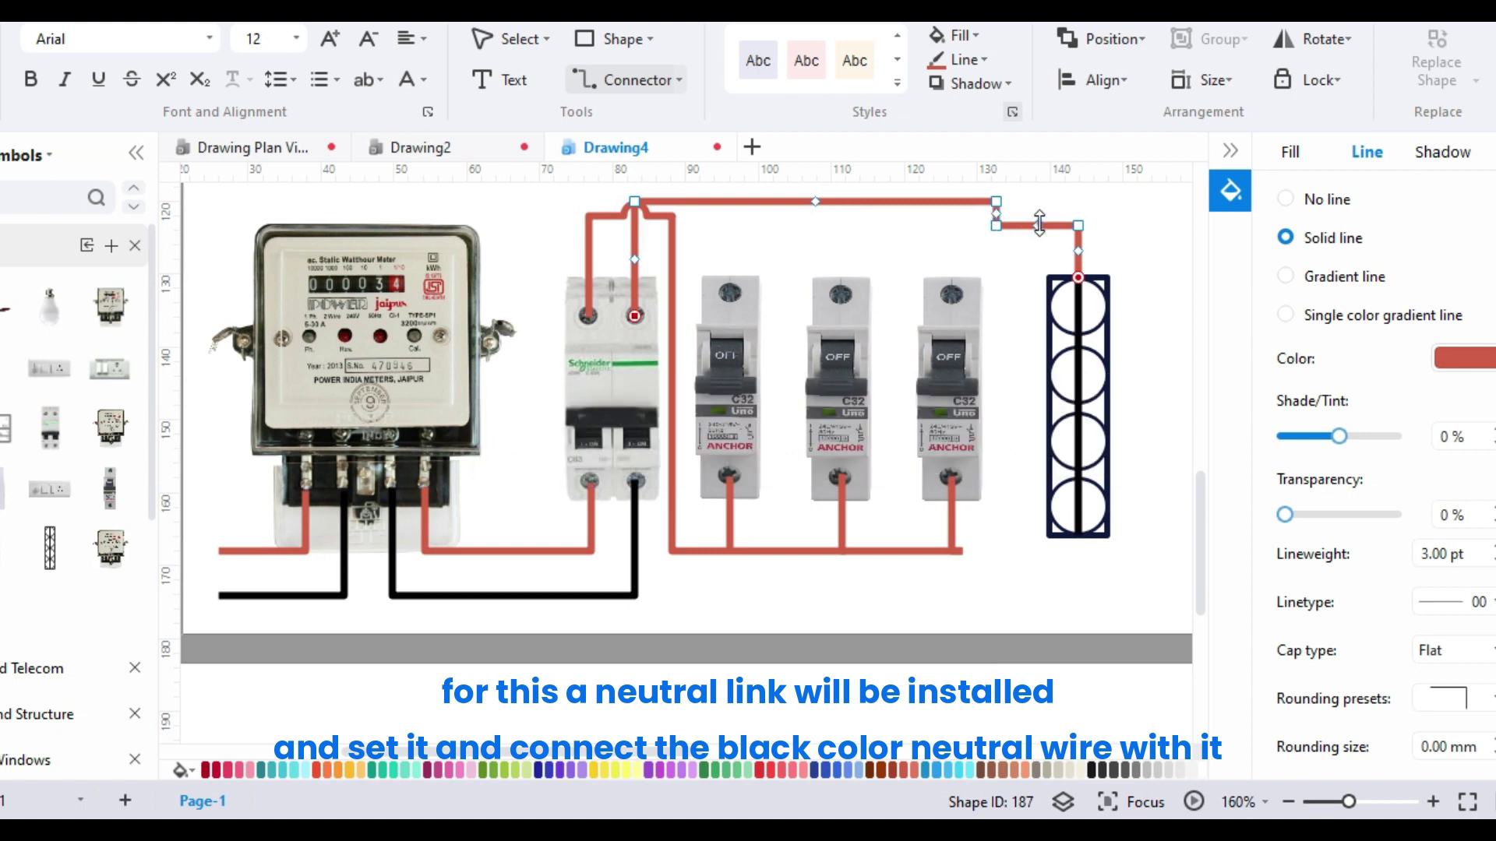
drag(1012, 225, 1041, 204)
click(1461, 357)
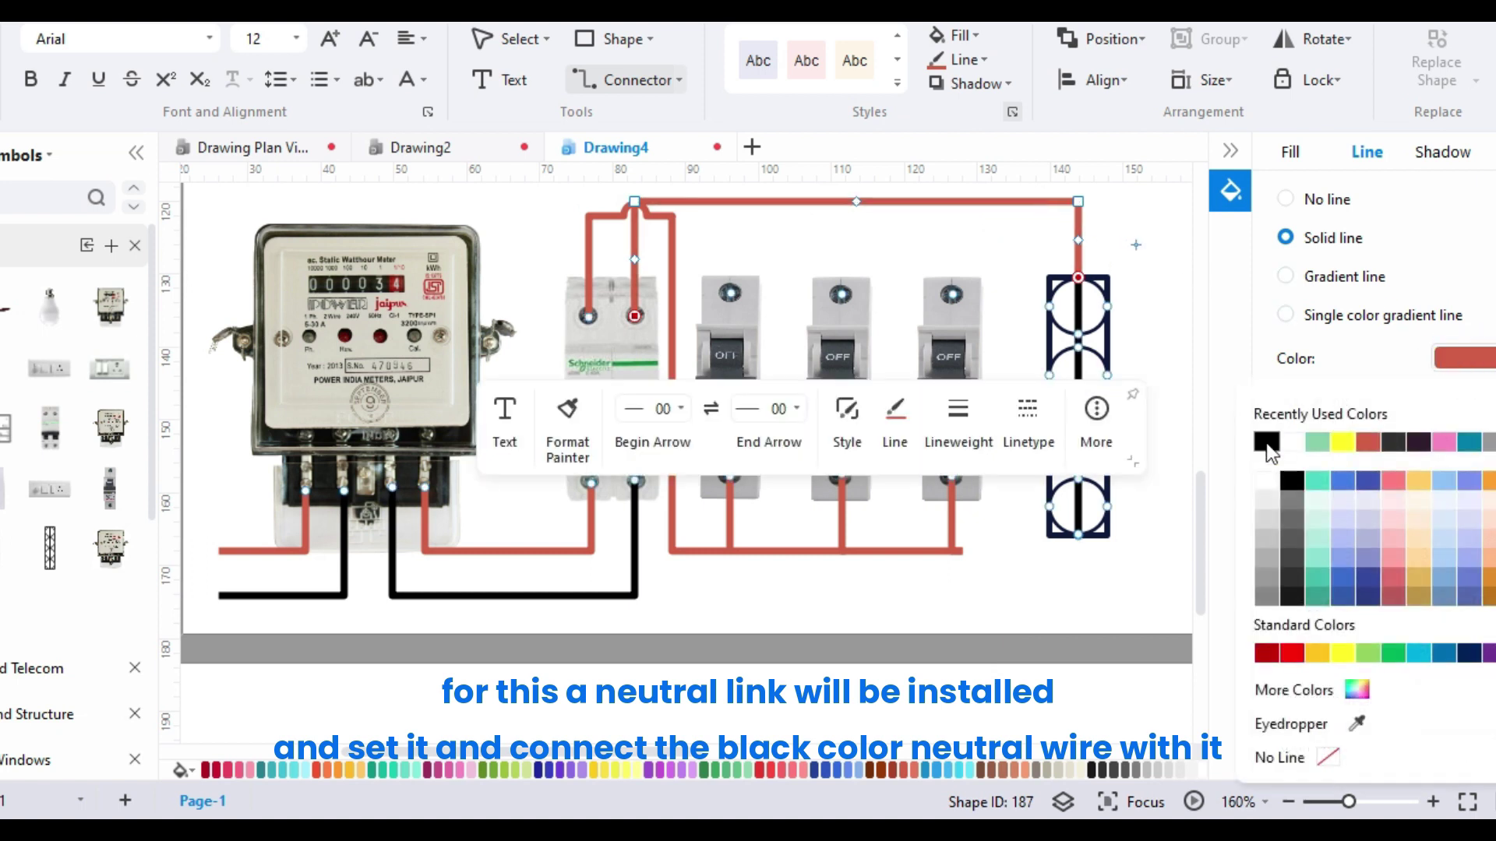
click(1271, 453)
click(1146, 334)
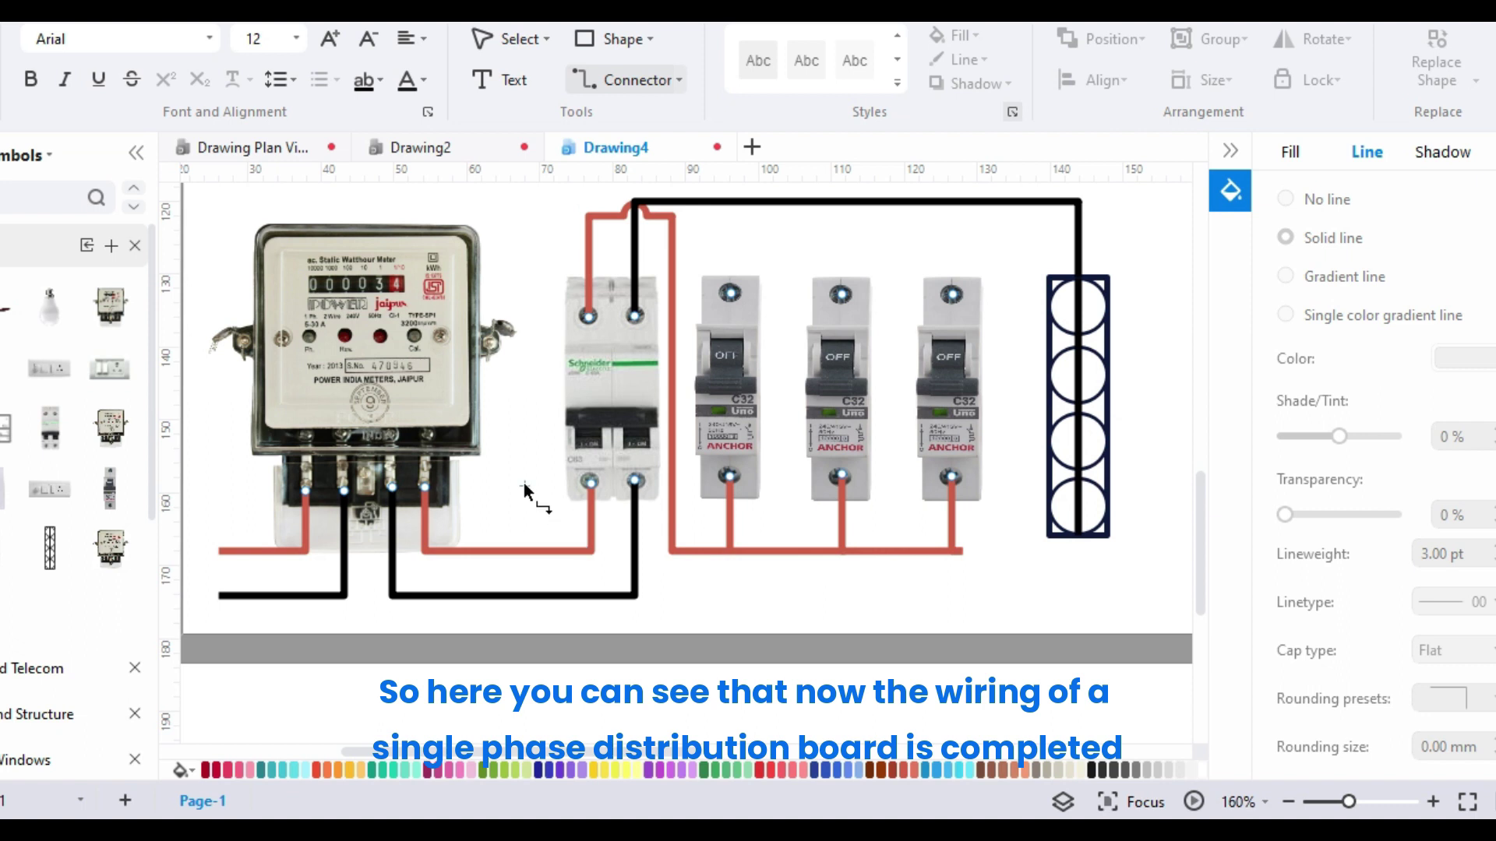
mouse_move(729, 292)
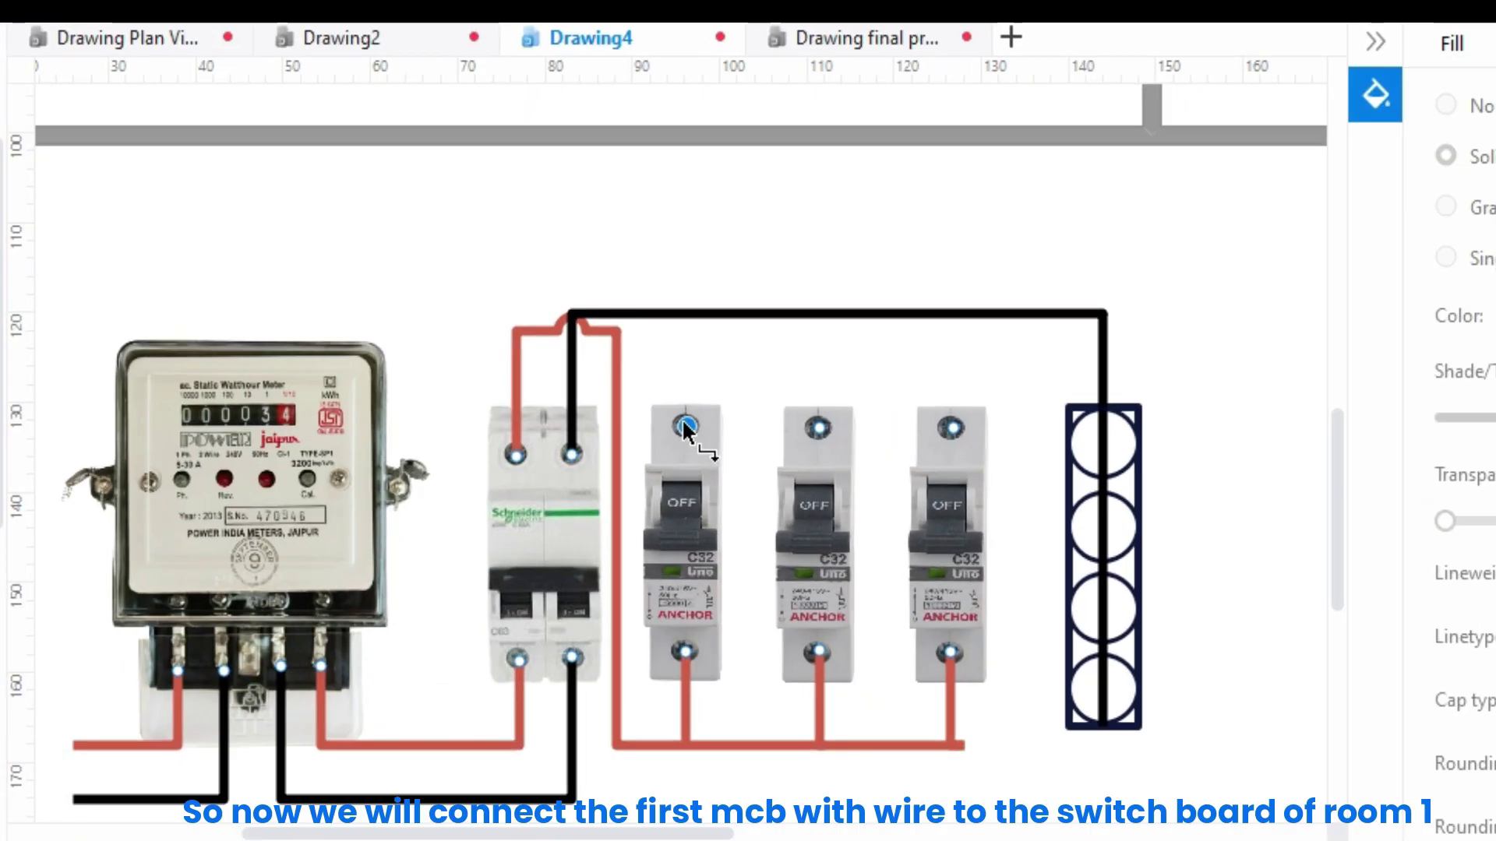
Run a red wire from the first single breaker to Room 1's switchboard socket terminal.
click(731, 292)
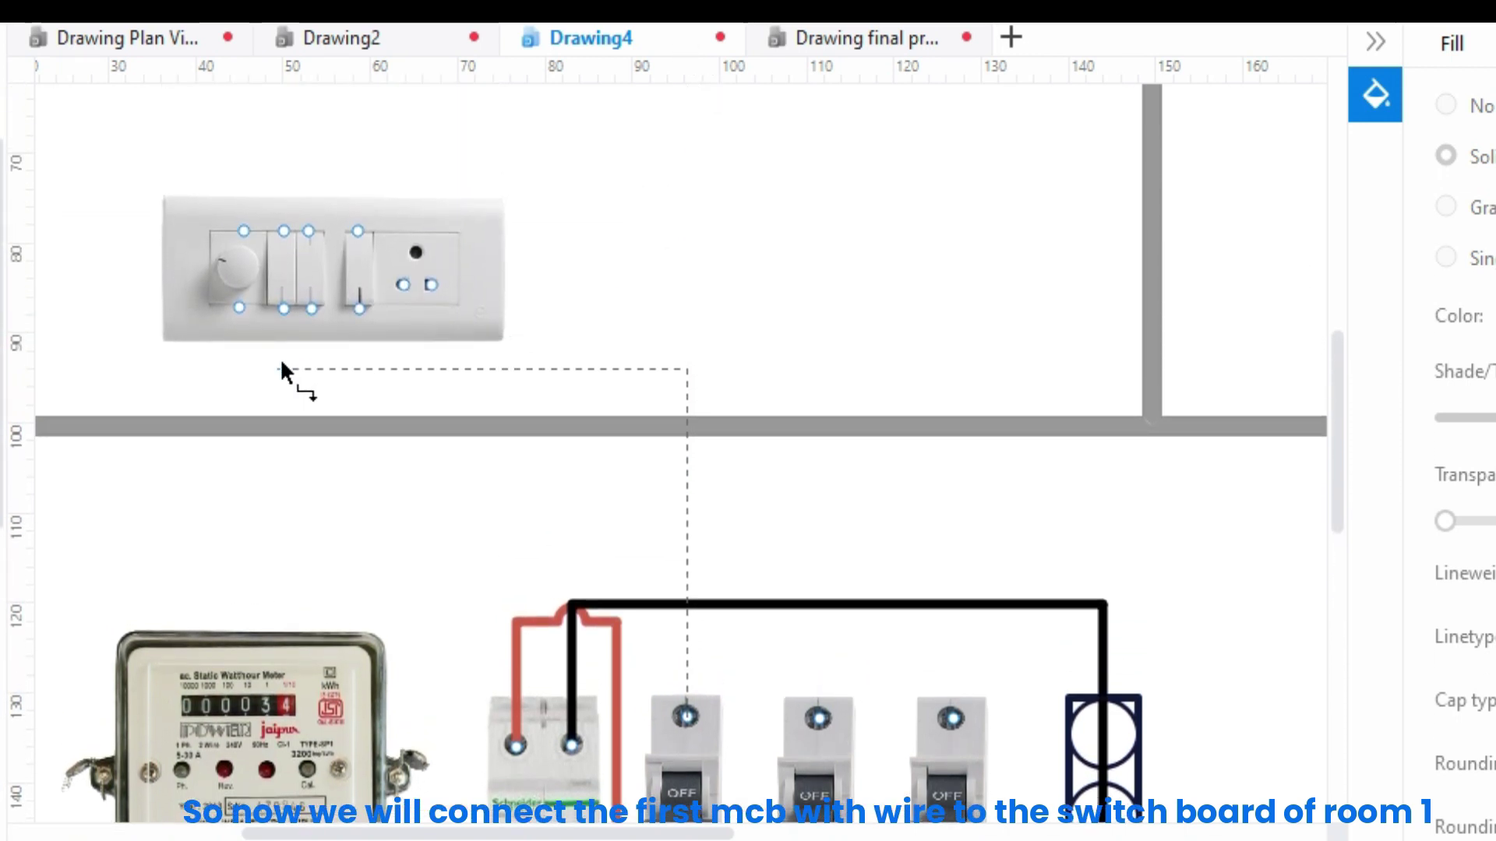
click(282, 372)
mouse_move(283, 371)
mouse_down()
mouse_move(284, 308)
mouse_move(312, 308)
mouse_up()
click(358, 310)
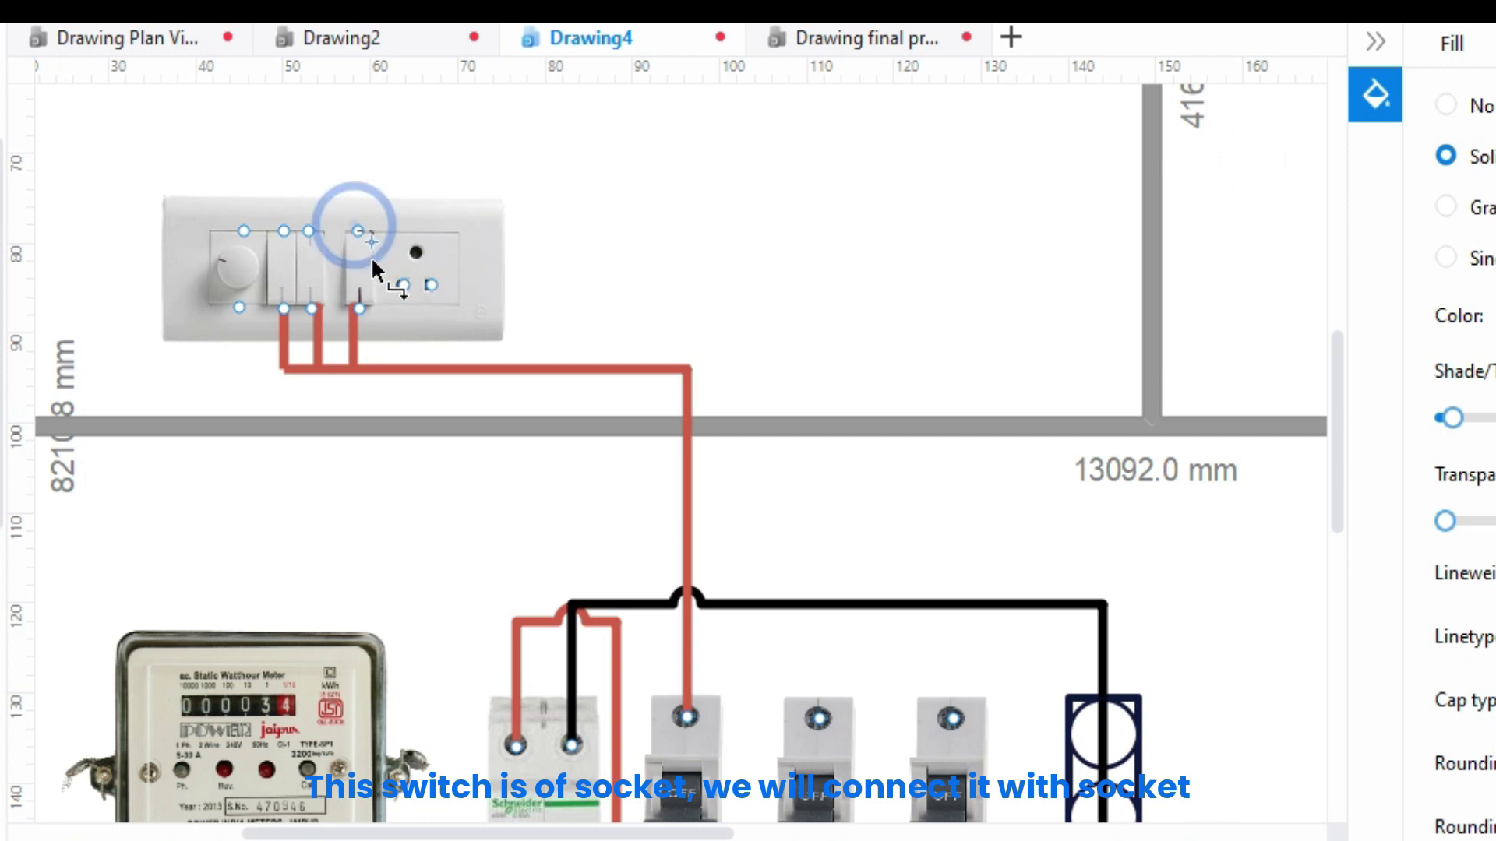
scroll(396, 292, left, 3)
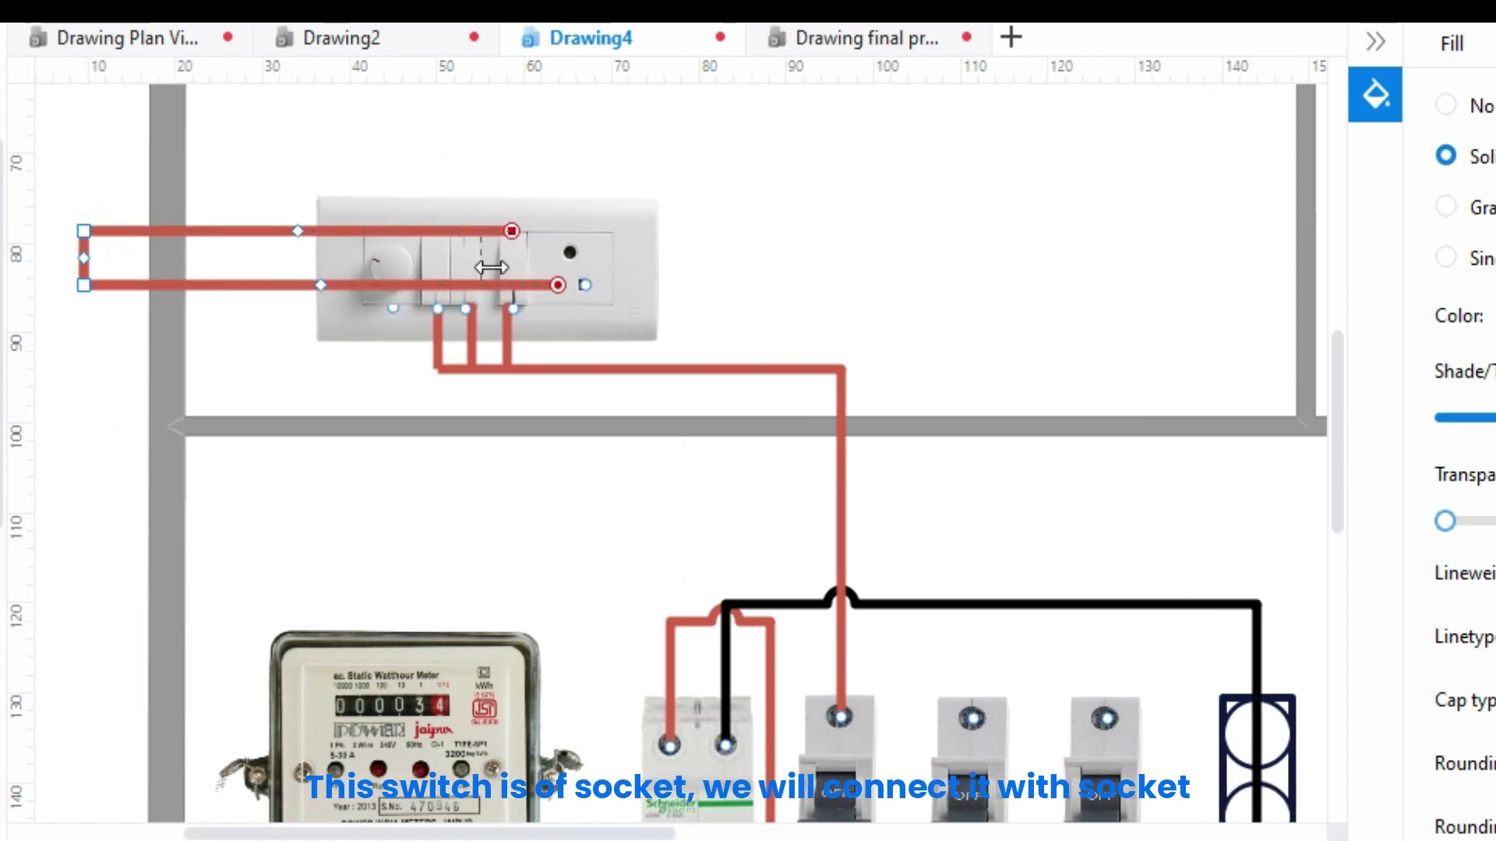
drag(199, 269, 545, 269)
click(424, 287)
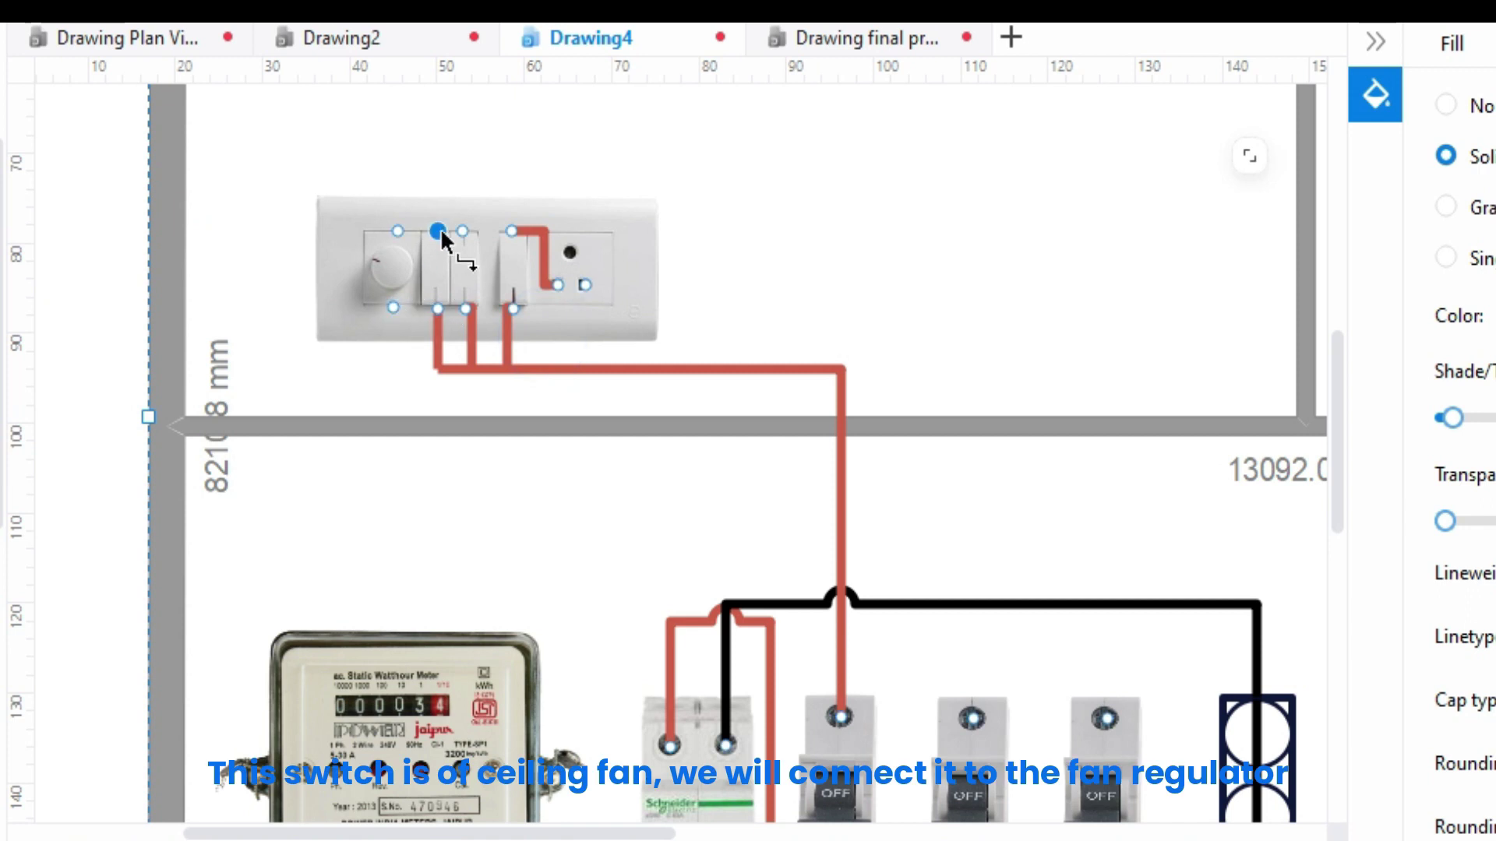
Undo the looping wire and route a red wire from the fan regulator to the ceiling fan's top.
drag(438, 232, 392, 306)
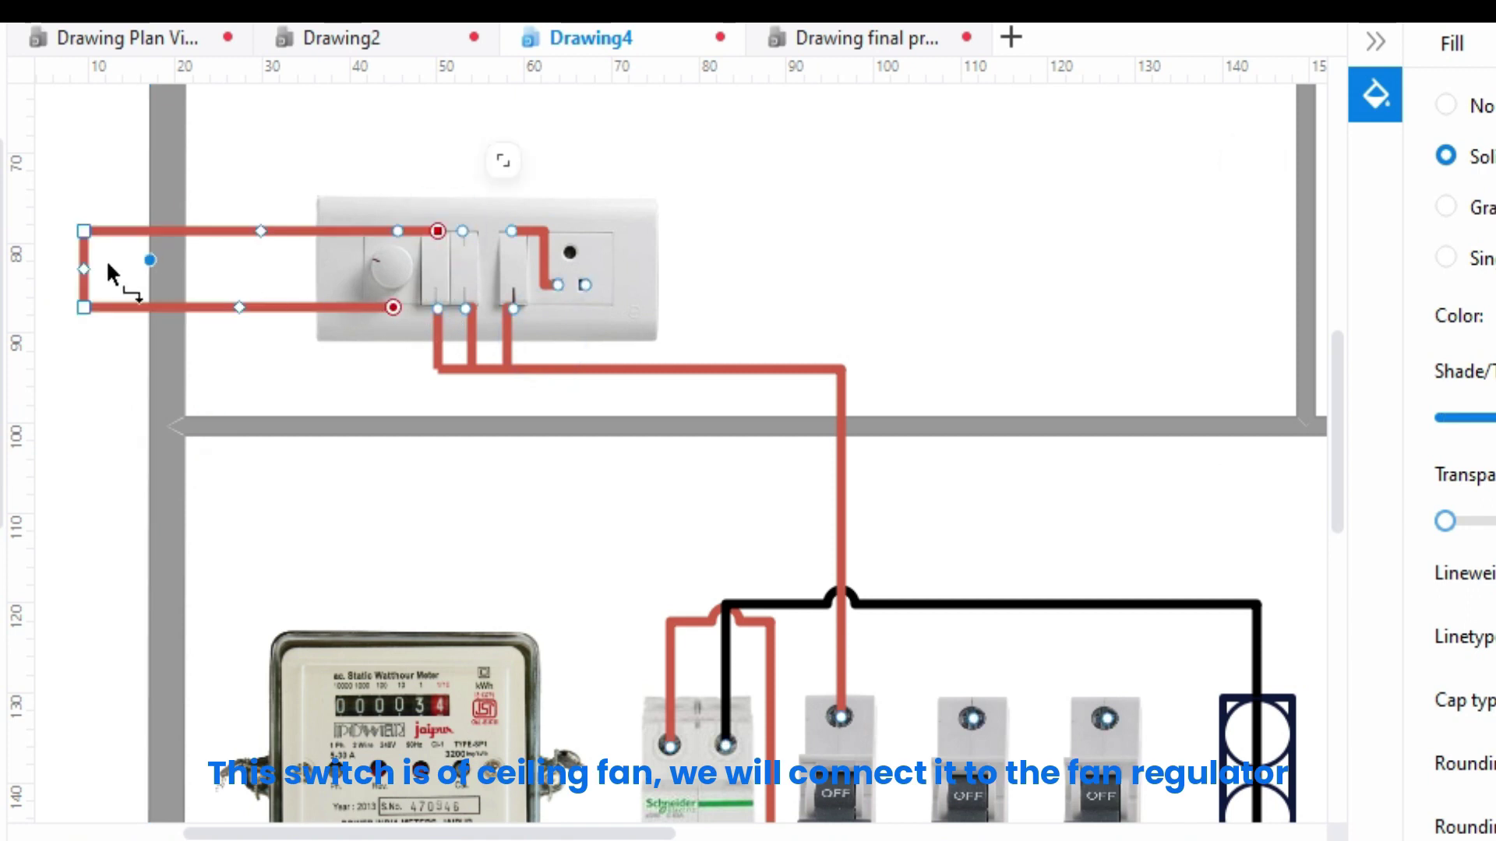
key(ctrl+z)
click(375, 343)
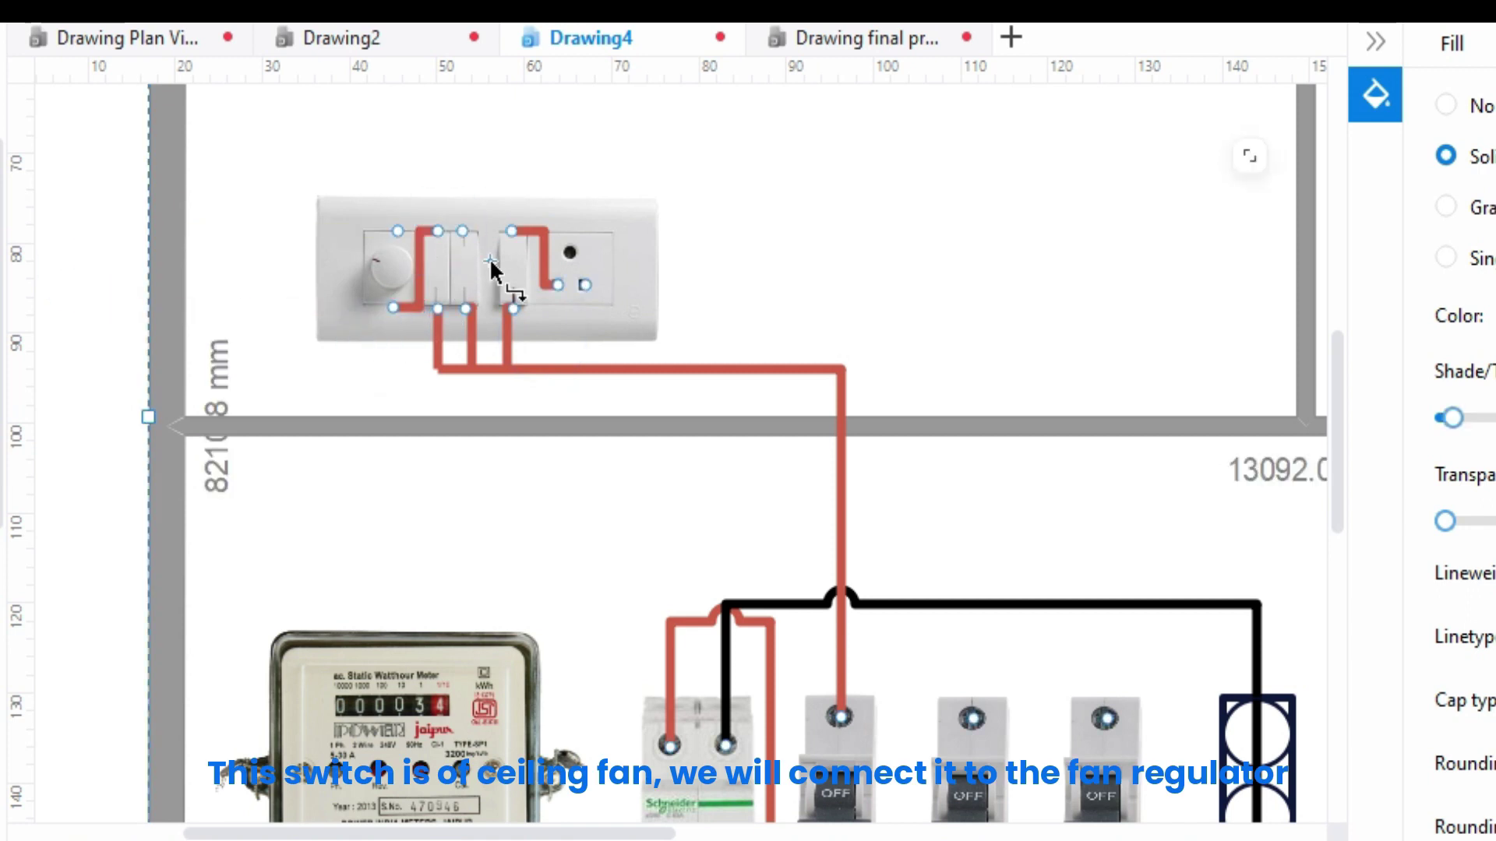
scroll(527, 392, up, 3)
scroll(526, 380, up, 2)
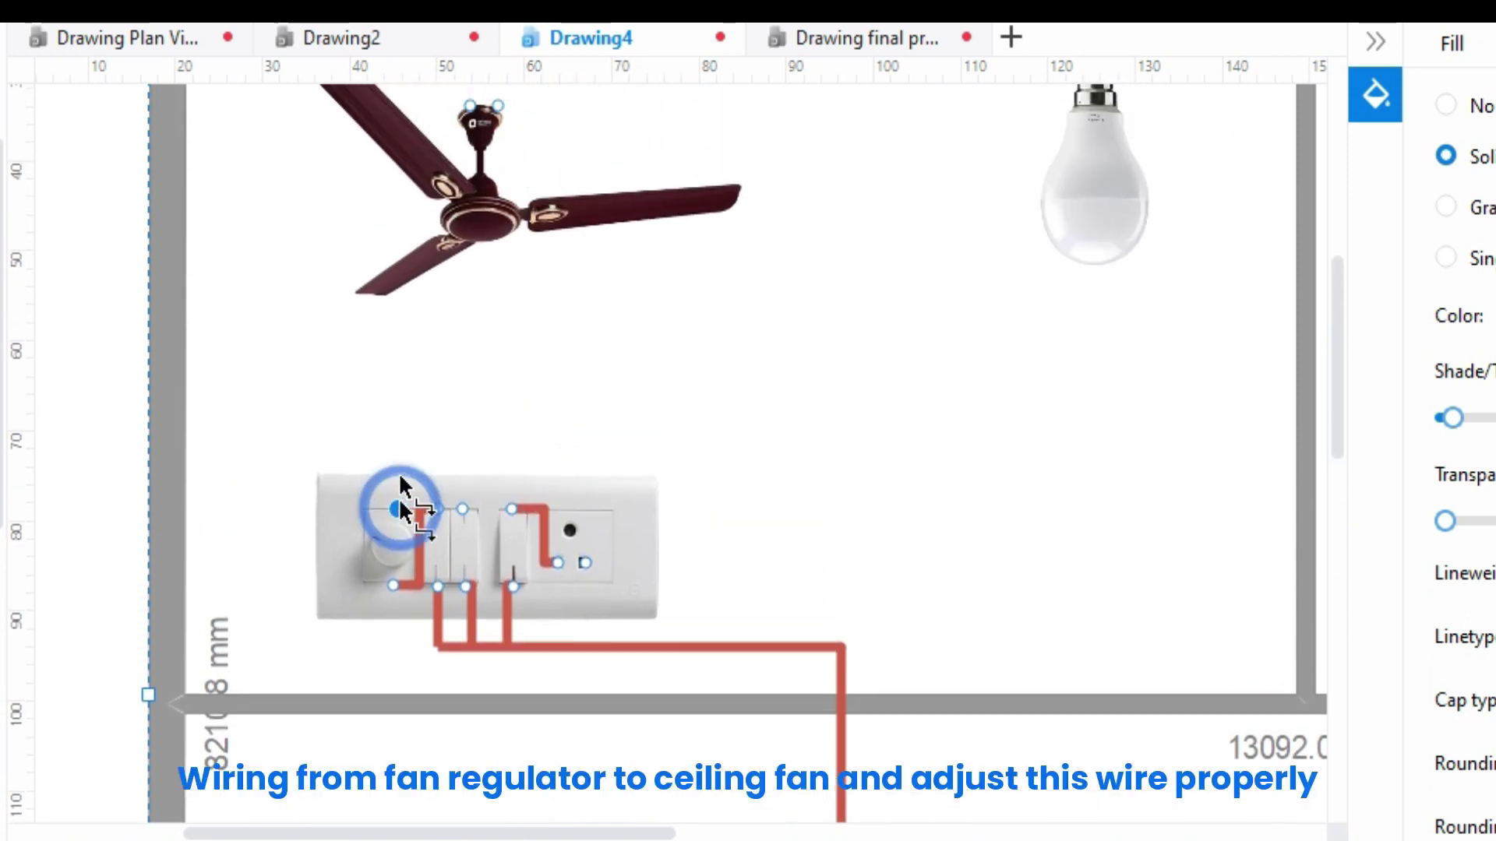
drag(464, 509, 471, 117)
click(471, 117)
drag(88, 187, 245, 204)
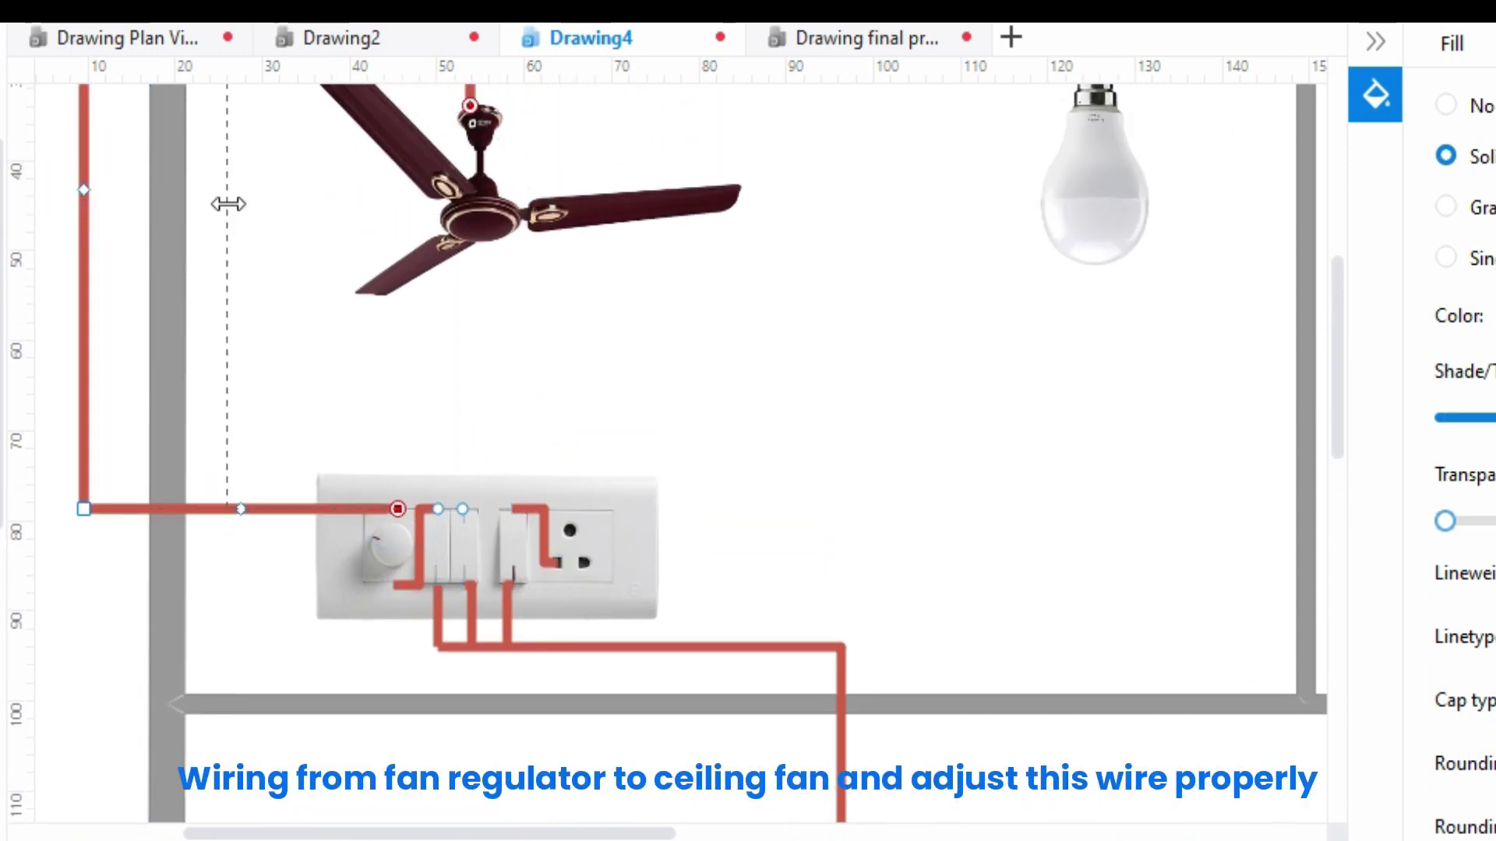
drag(322, 510, 350, 412)
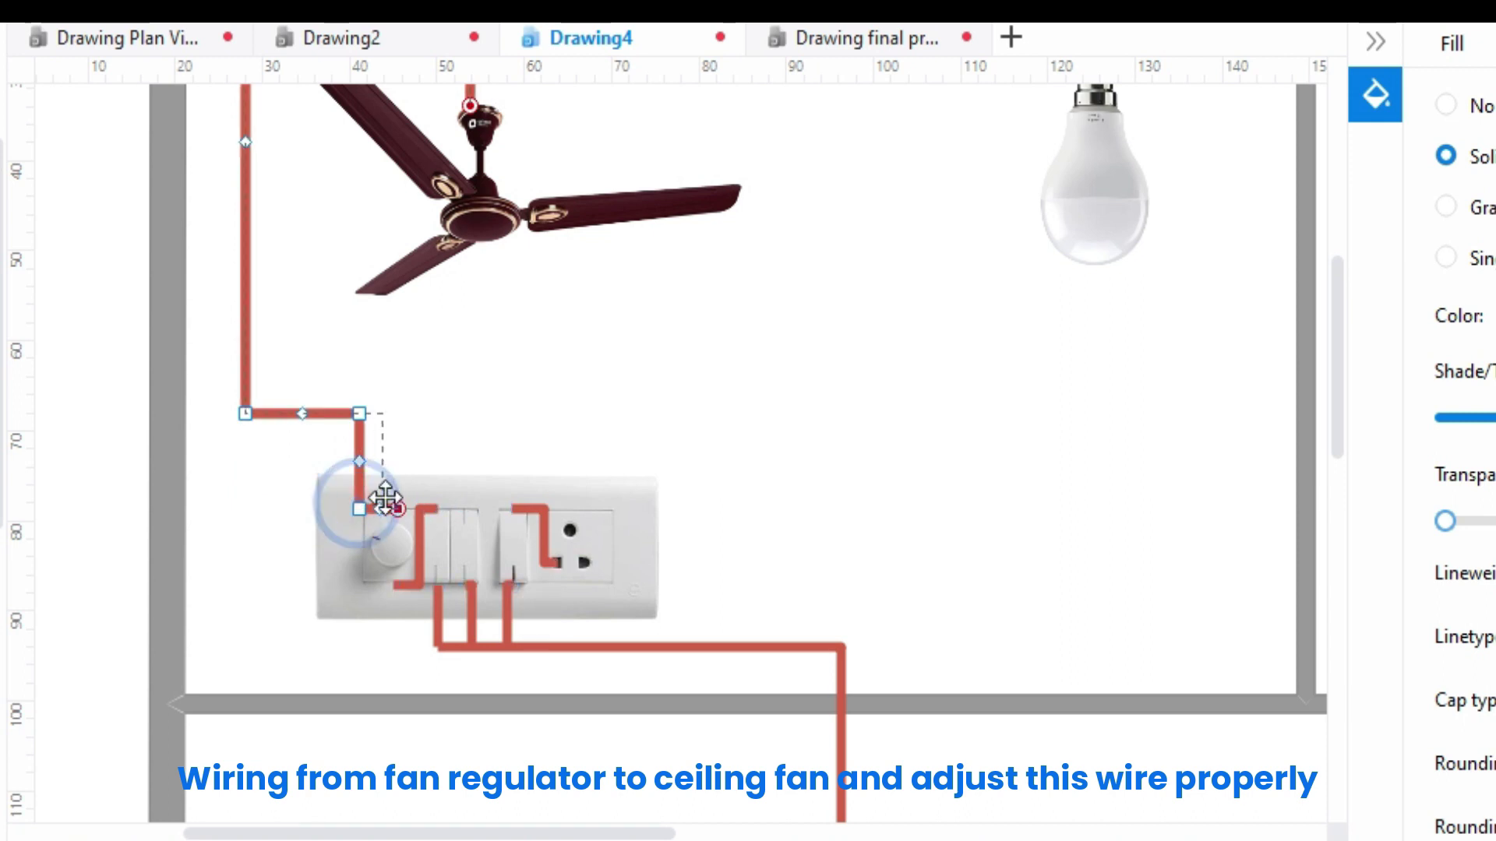
scroll(454, 403, up, 3)
drag(356, 201, 356, 330)
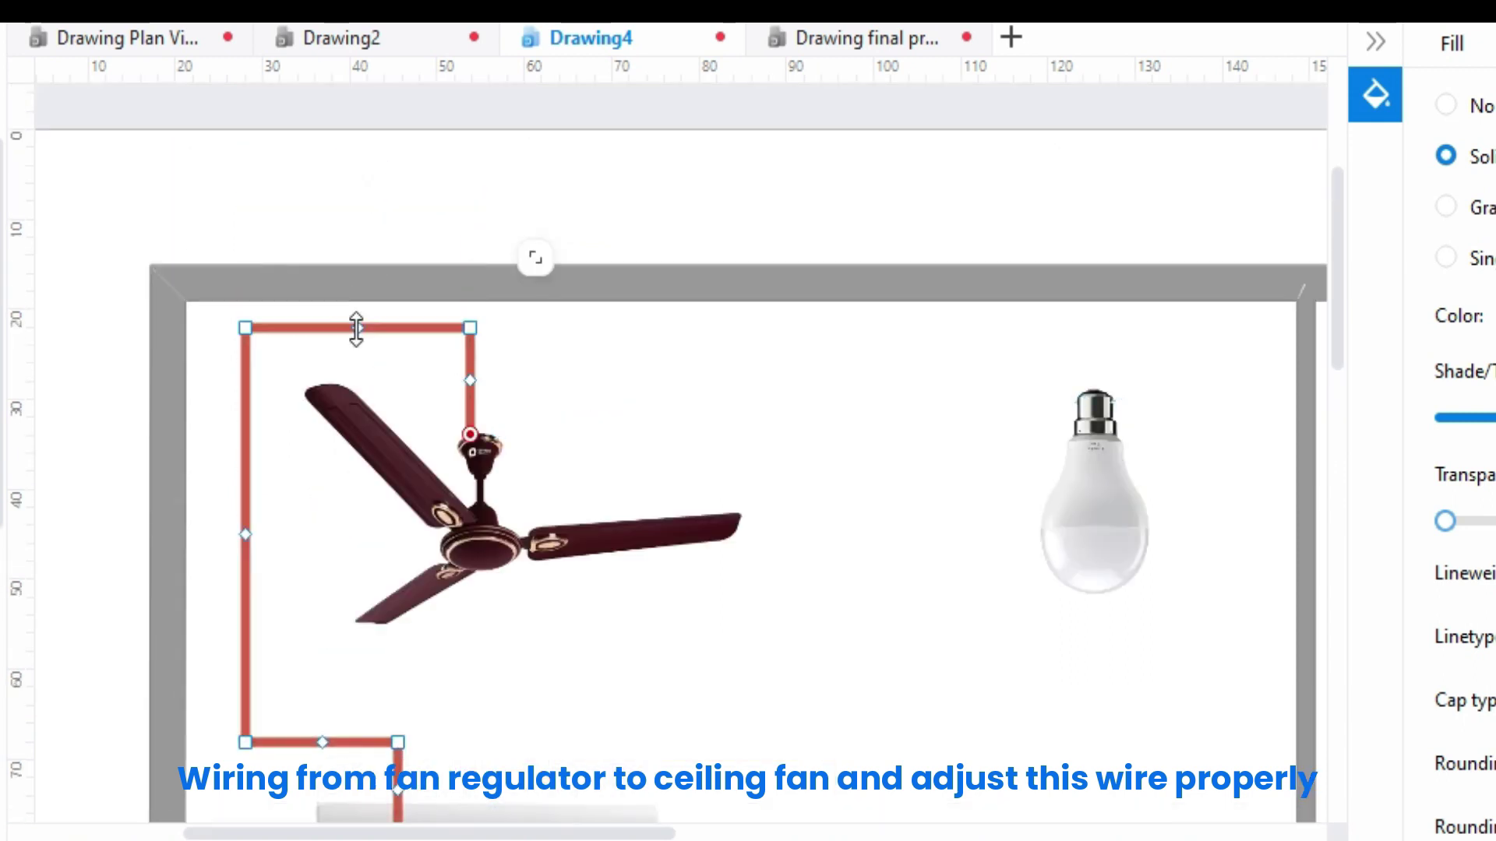
scroll(637, 362, down, 2)
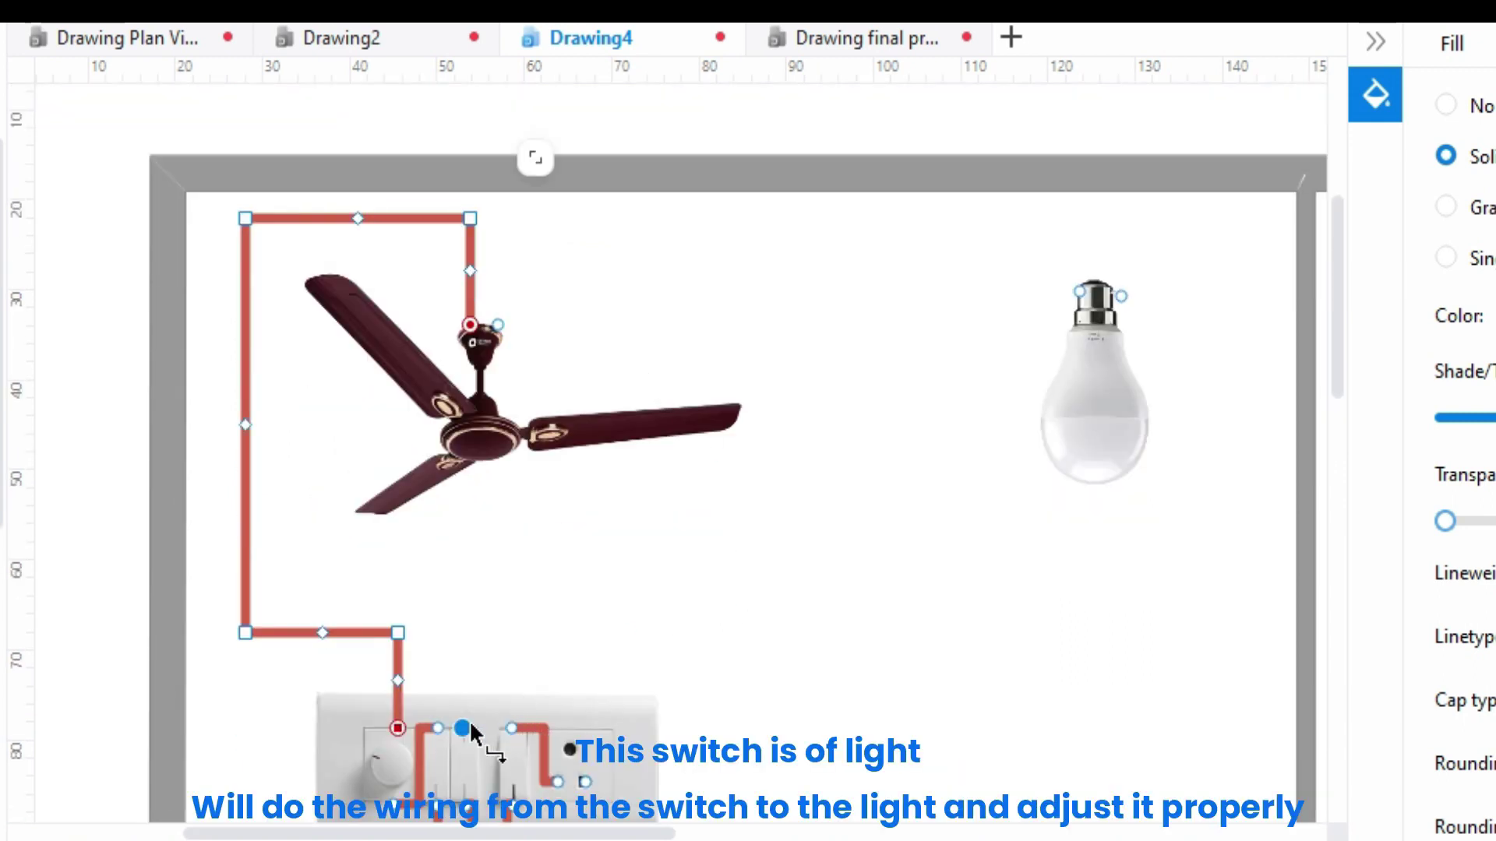
Draw a red wire from Room 1's light switch to the bulb, routed around the right side.
drag(464, 730, 1122, 298)
drag(85, 409, 1244, 478)
drag(1180, 91, 1180, 219)
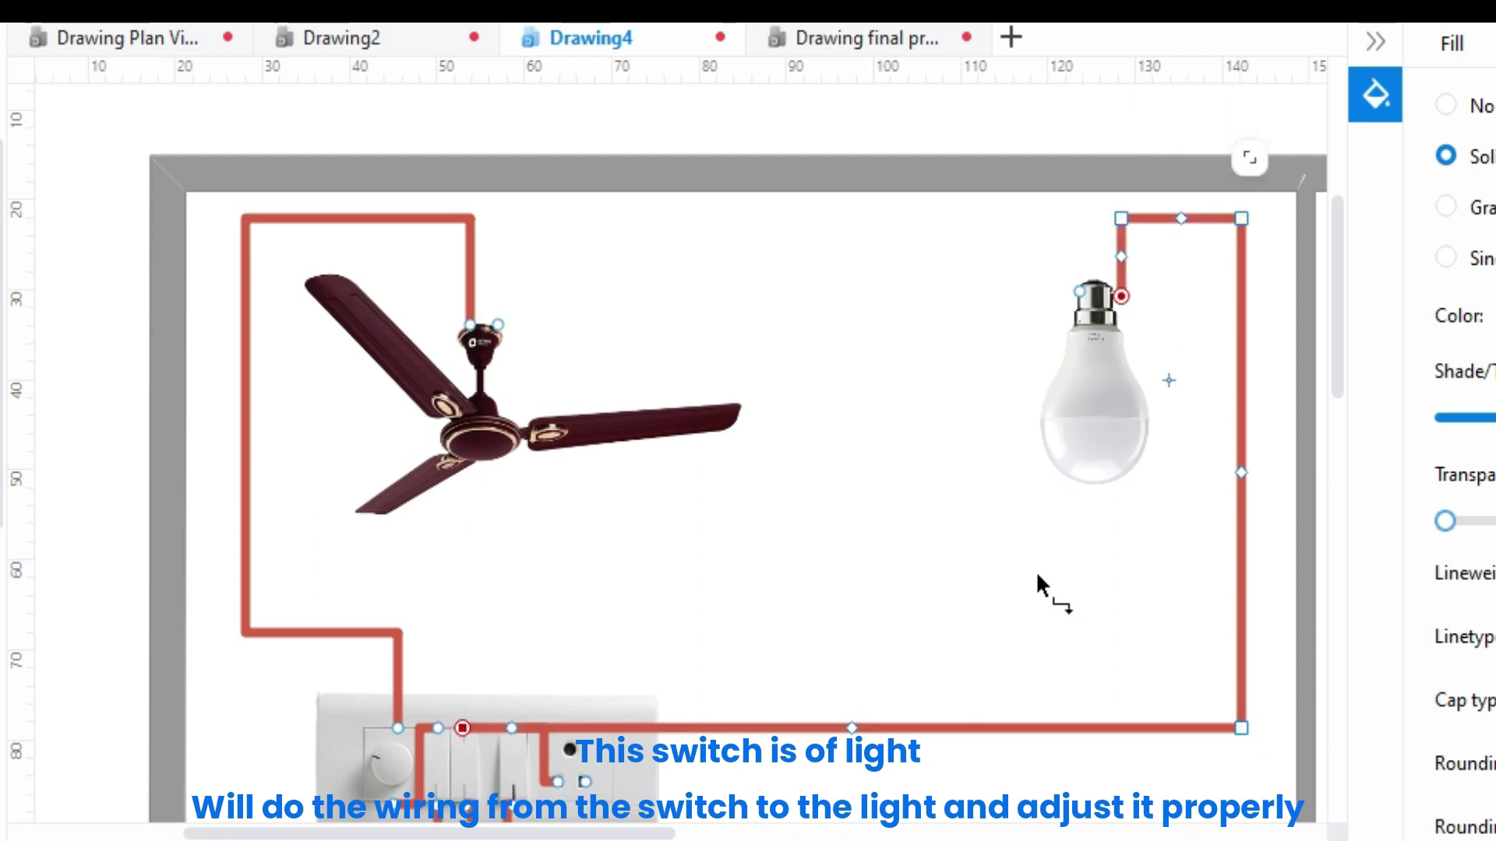
drag(857, 725, 857, 634)
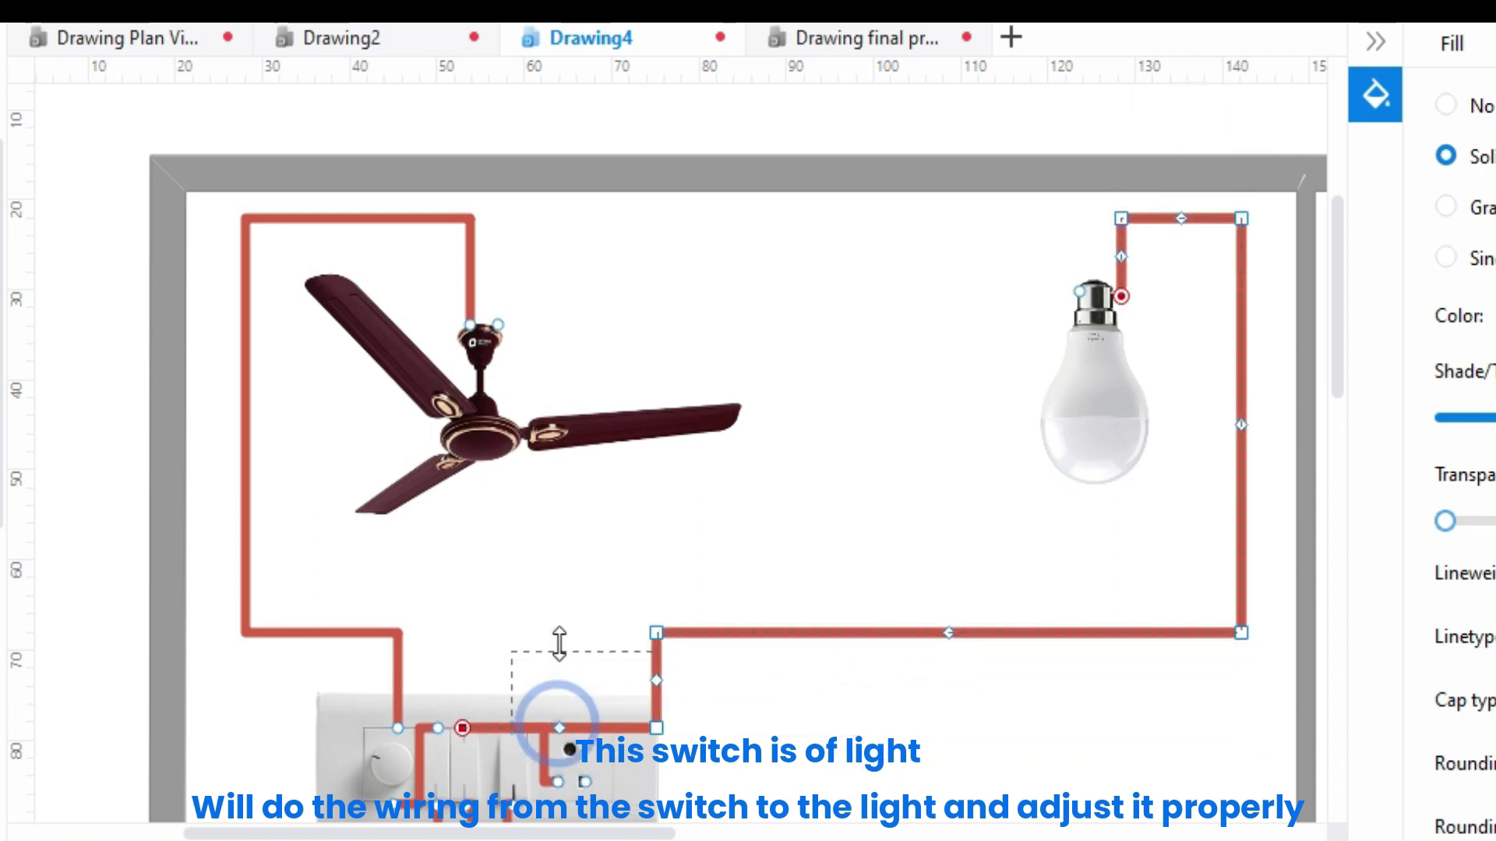
drag(554, 690, 463, 691)
click(817, 559)
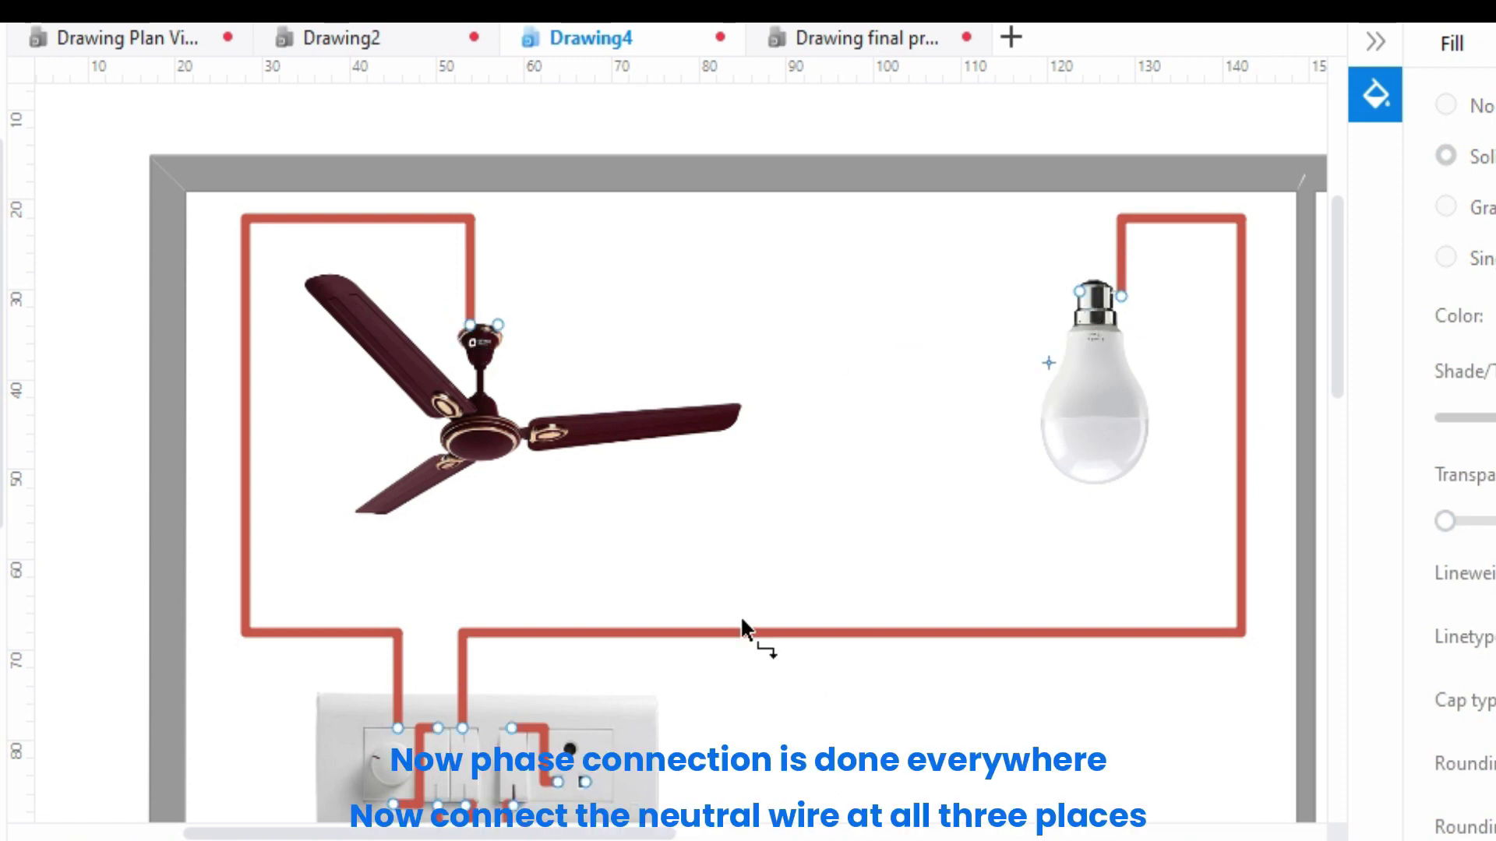
scroll(559, 770, down, 2)
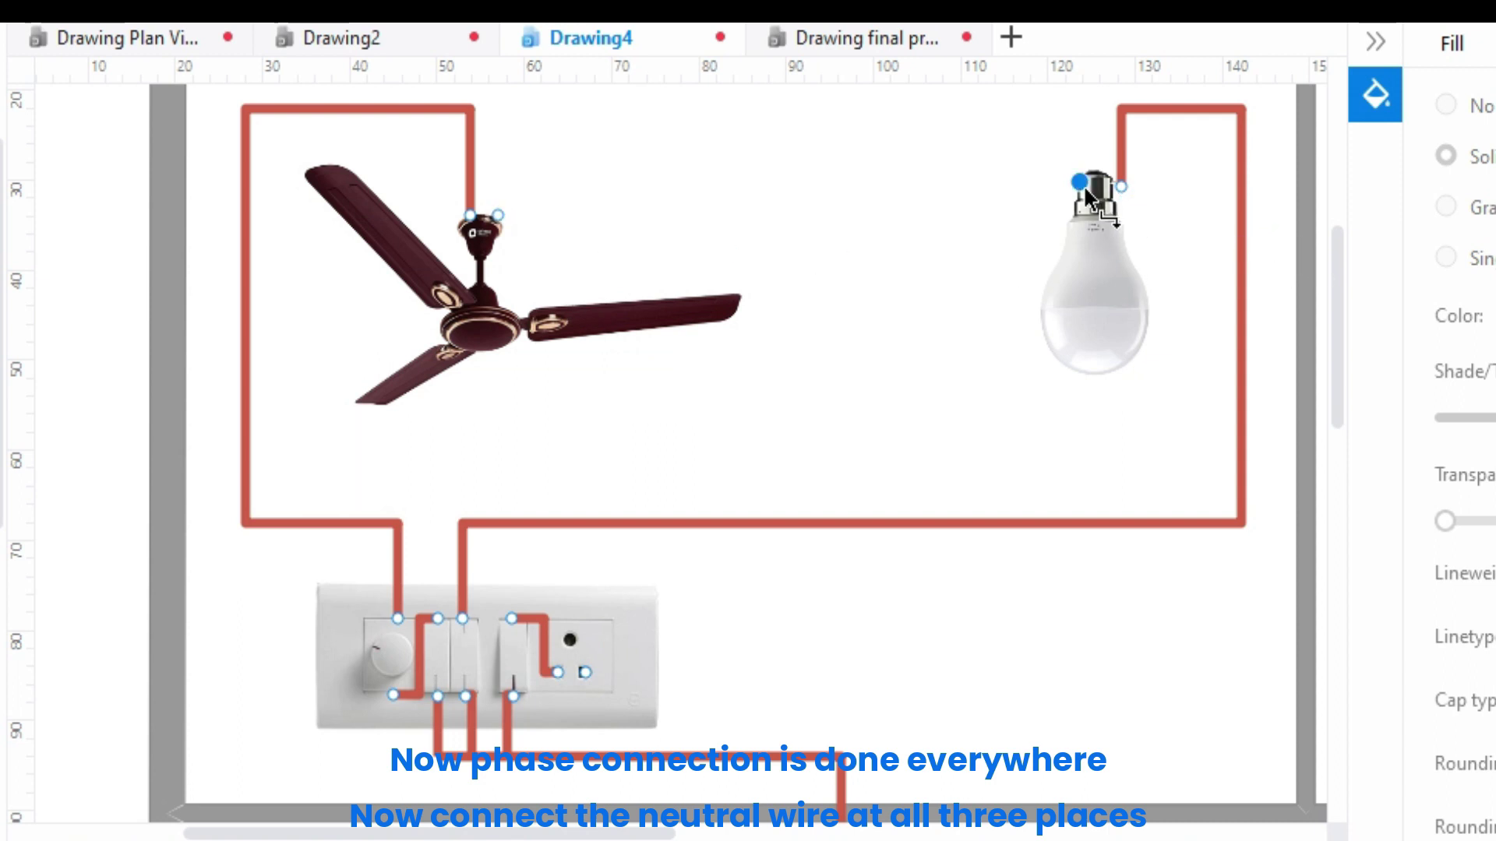
scroll(871, 506, down, 4)
scroll(871, 505, down, 4)
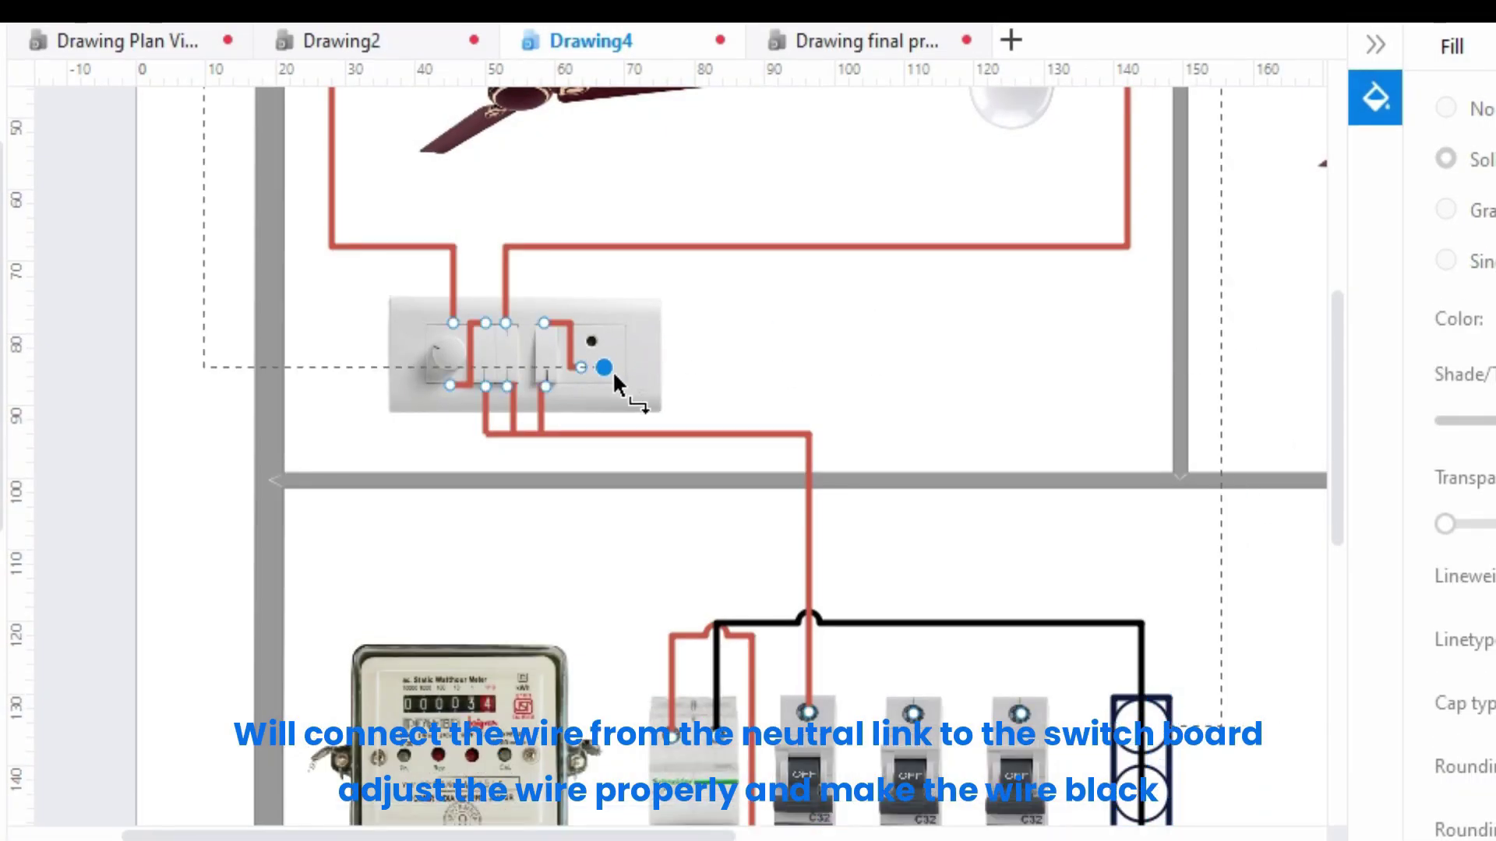
Draw a black neutral wire from the neutral link to the socket at socket level.
click(612, 370)
scroll(712, 333, up, 5)
drag(207, 316, 610, 350)
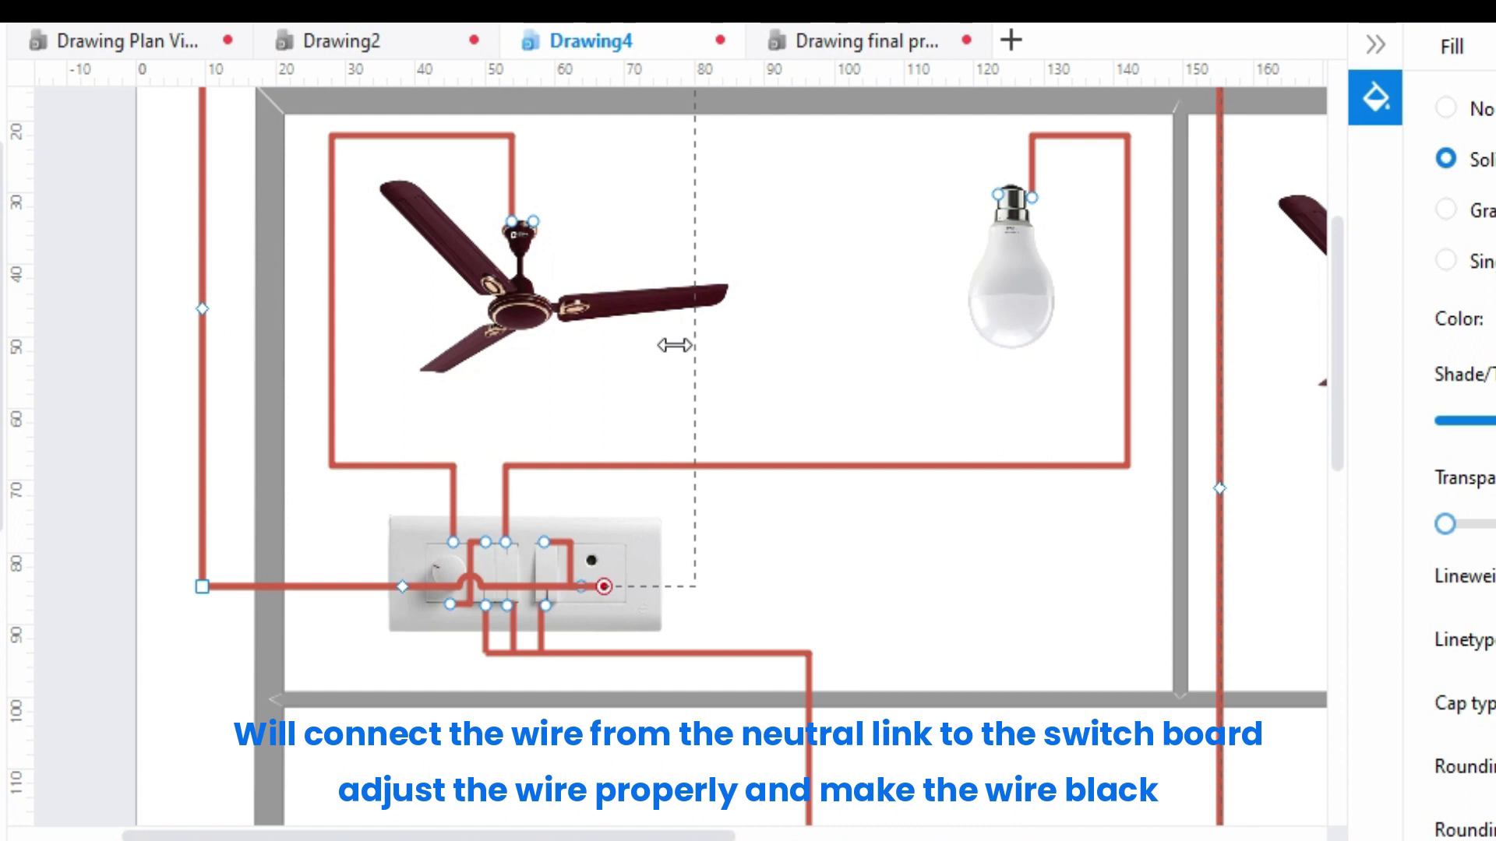
scroll(701, 403, up, 5)
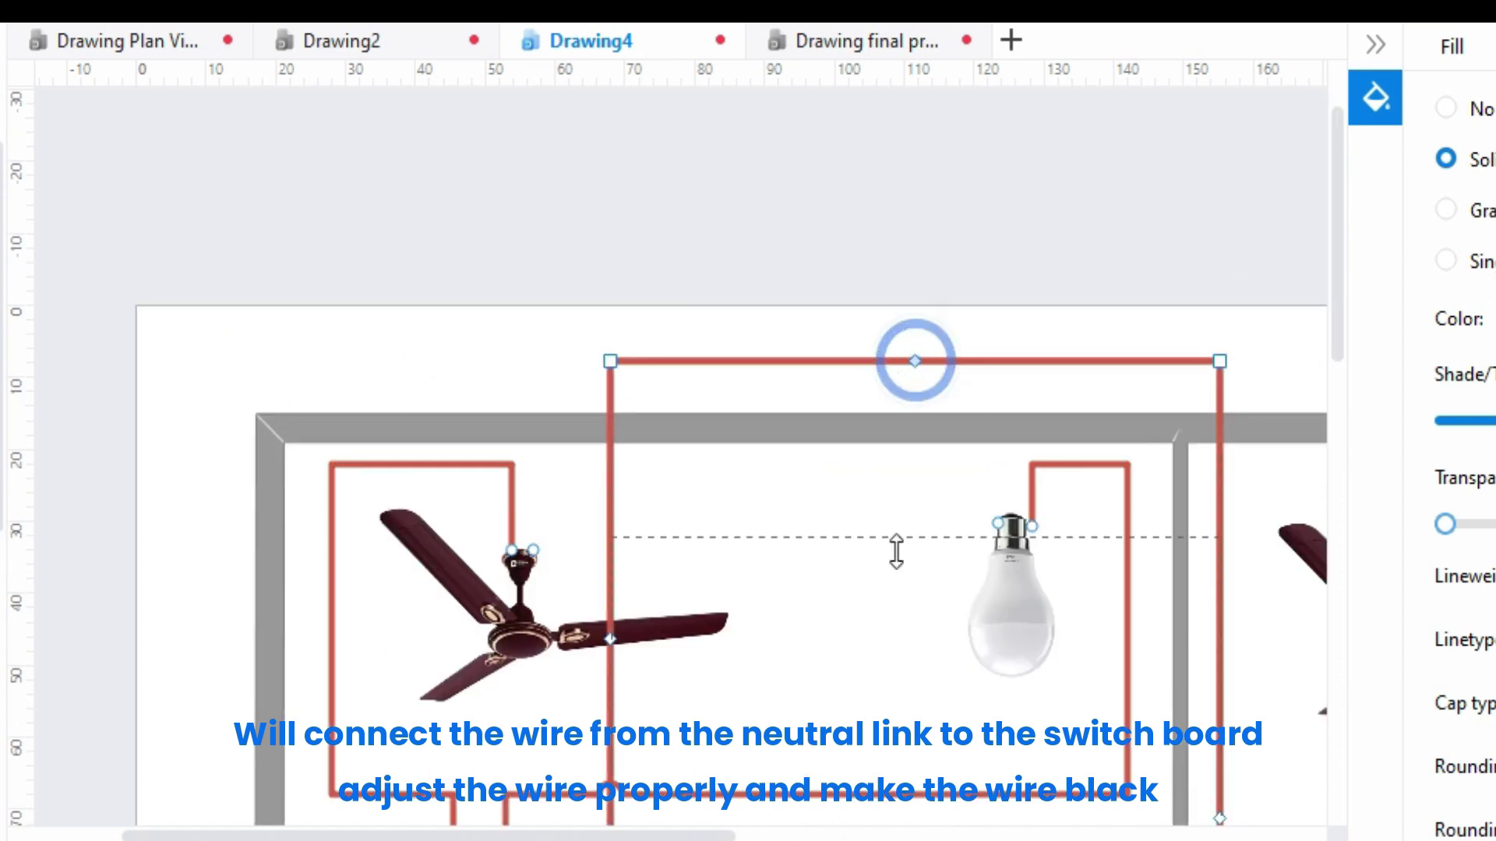
scroll(894, 701, down, 3)
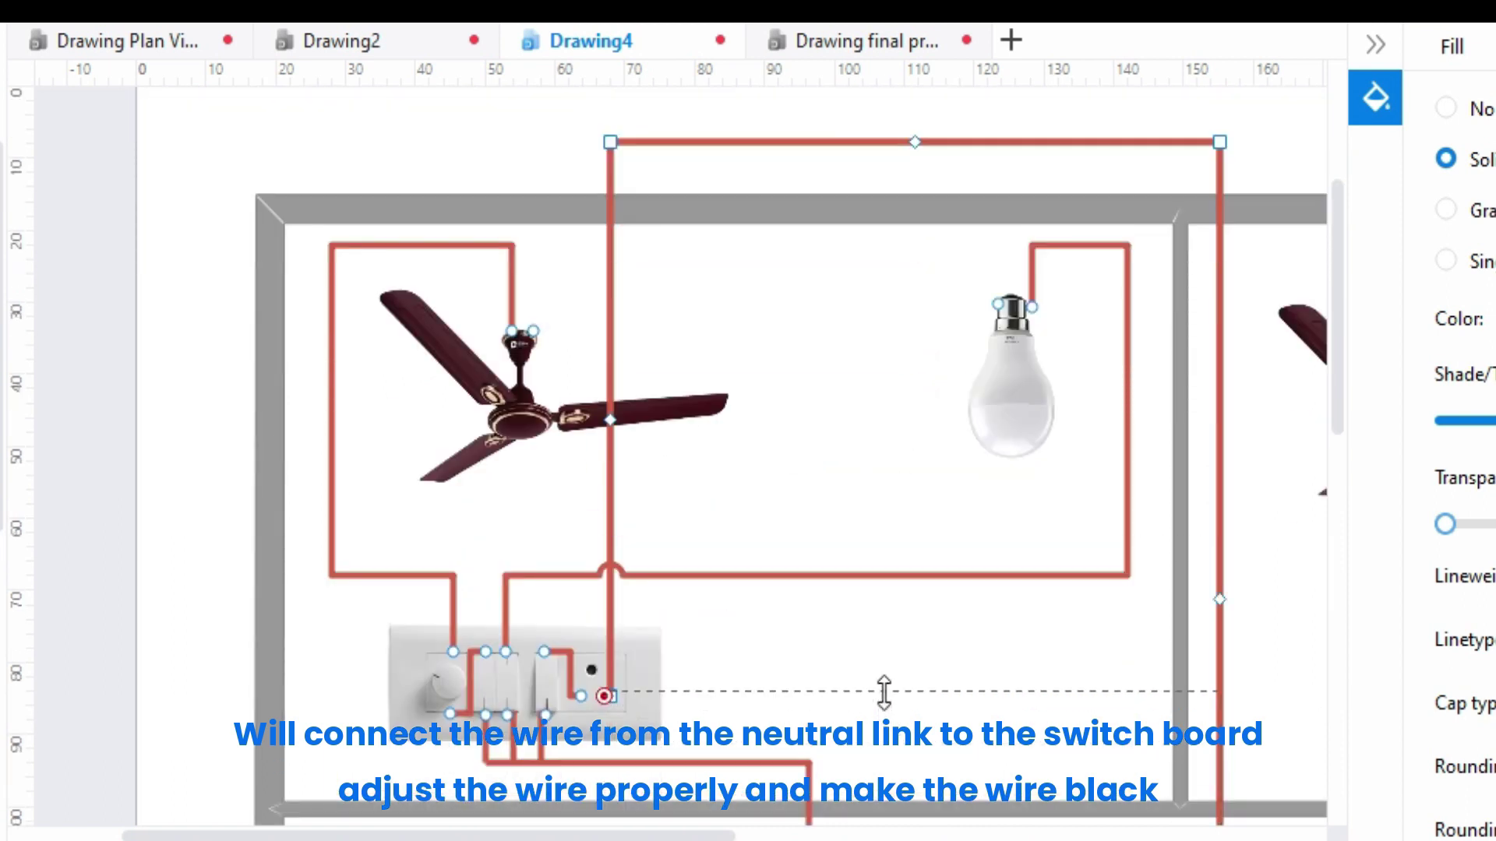
drag(885, 693, 885, 693)
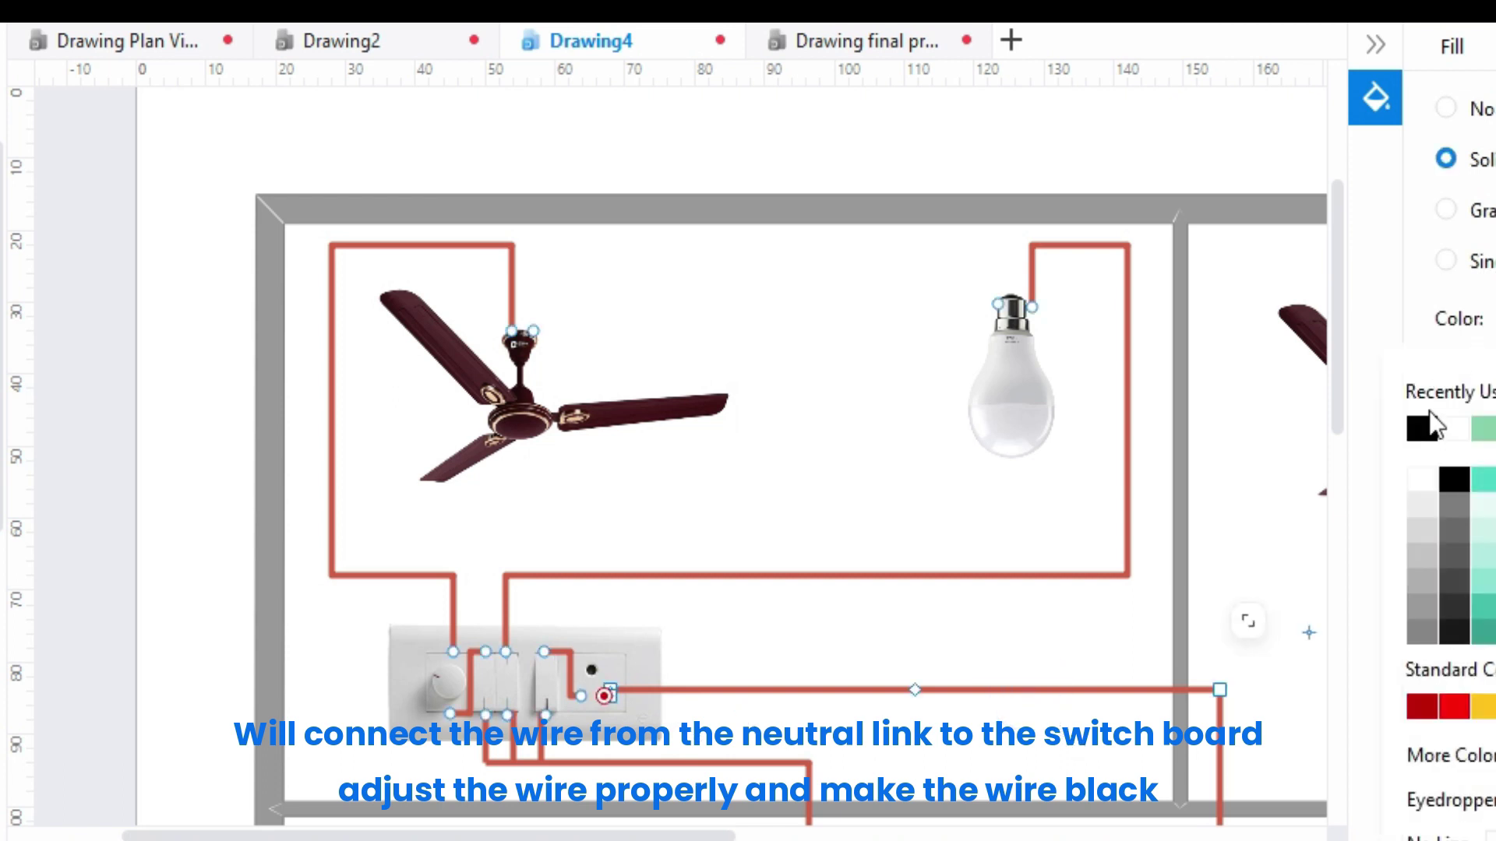
click(1461, 318)
click(1420, 430)
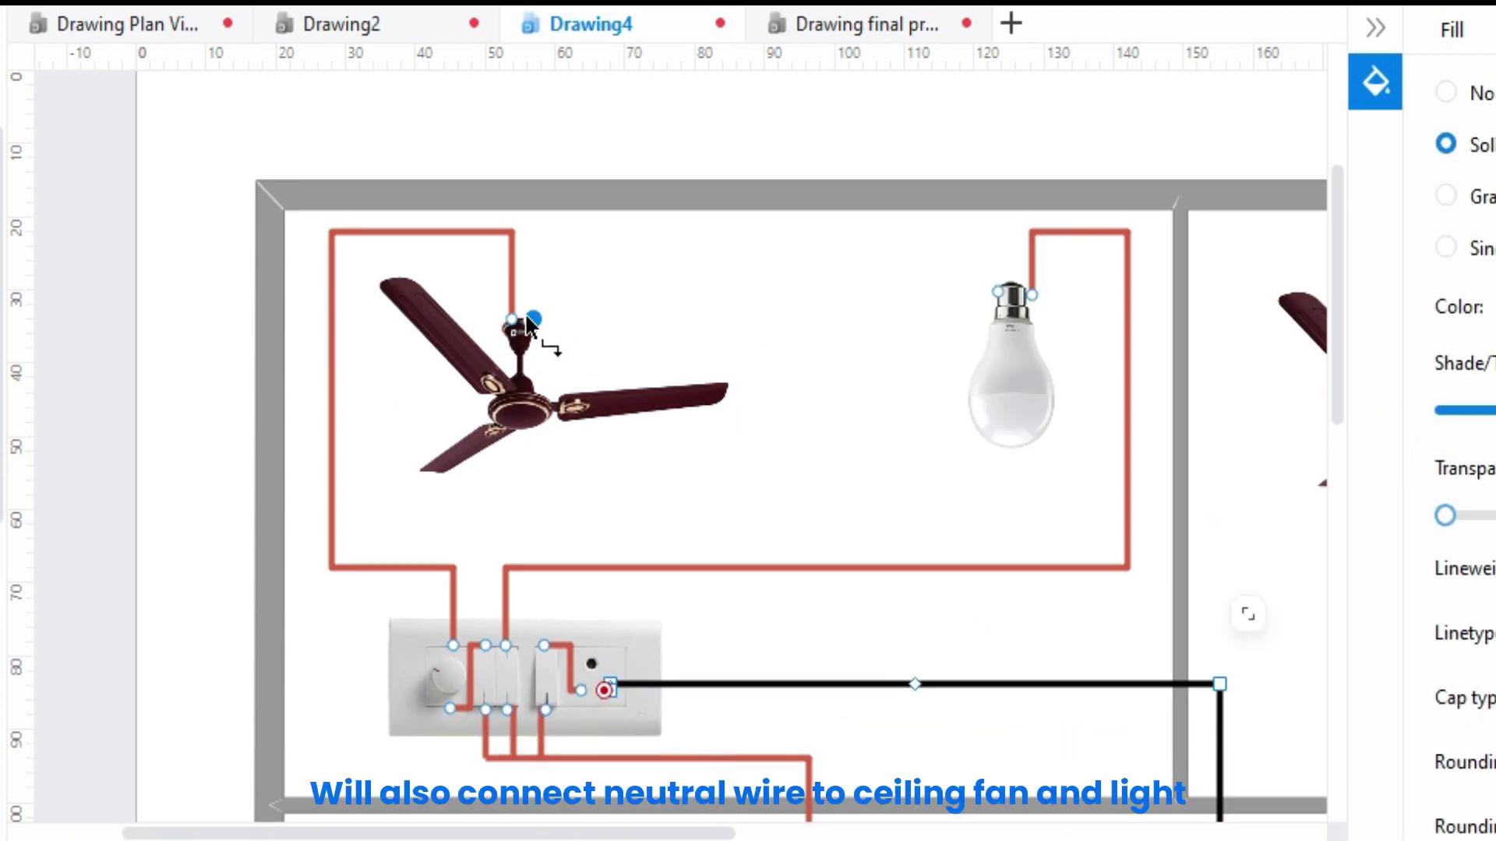
Draw a black neutral wire from the ceiling fan to the bulb.
drag(524, 327, 1013, 293)
drag(762, 131, 766, 234)
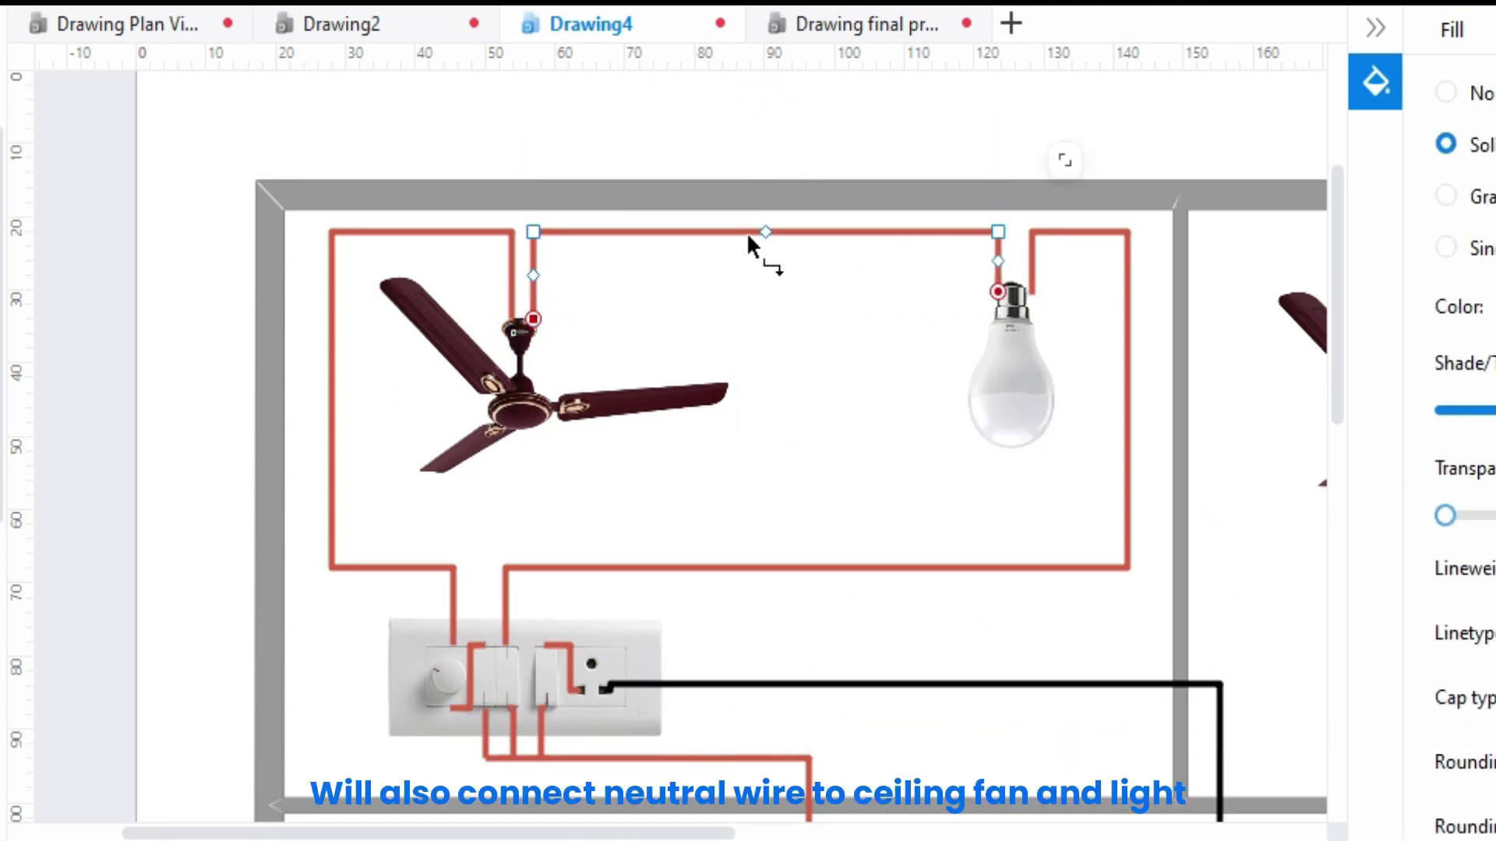
click(1461, 318)
click(1420, 429)
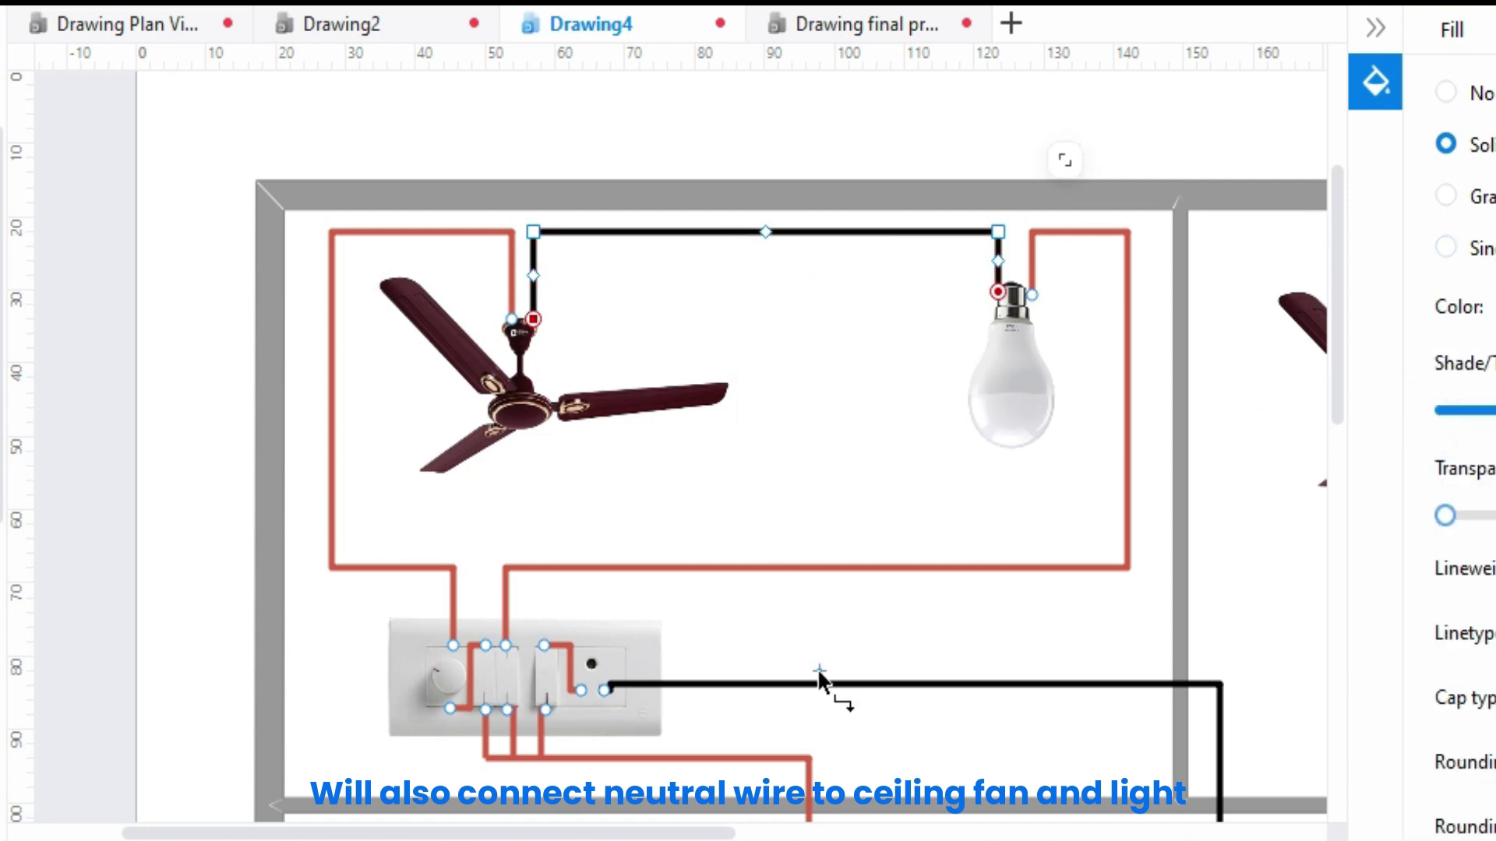
Draw a vertical wire joining the socket neutral to the fan-bulb wire.
drag(818, 682, 813, 233)
click(893, 349)
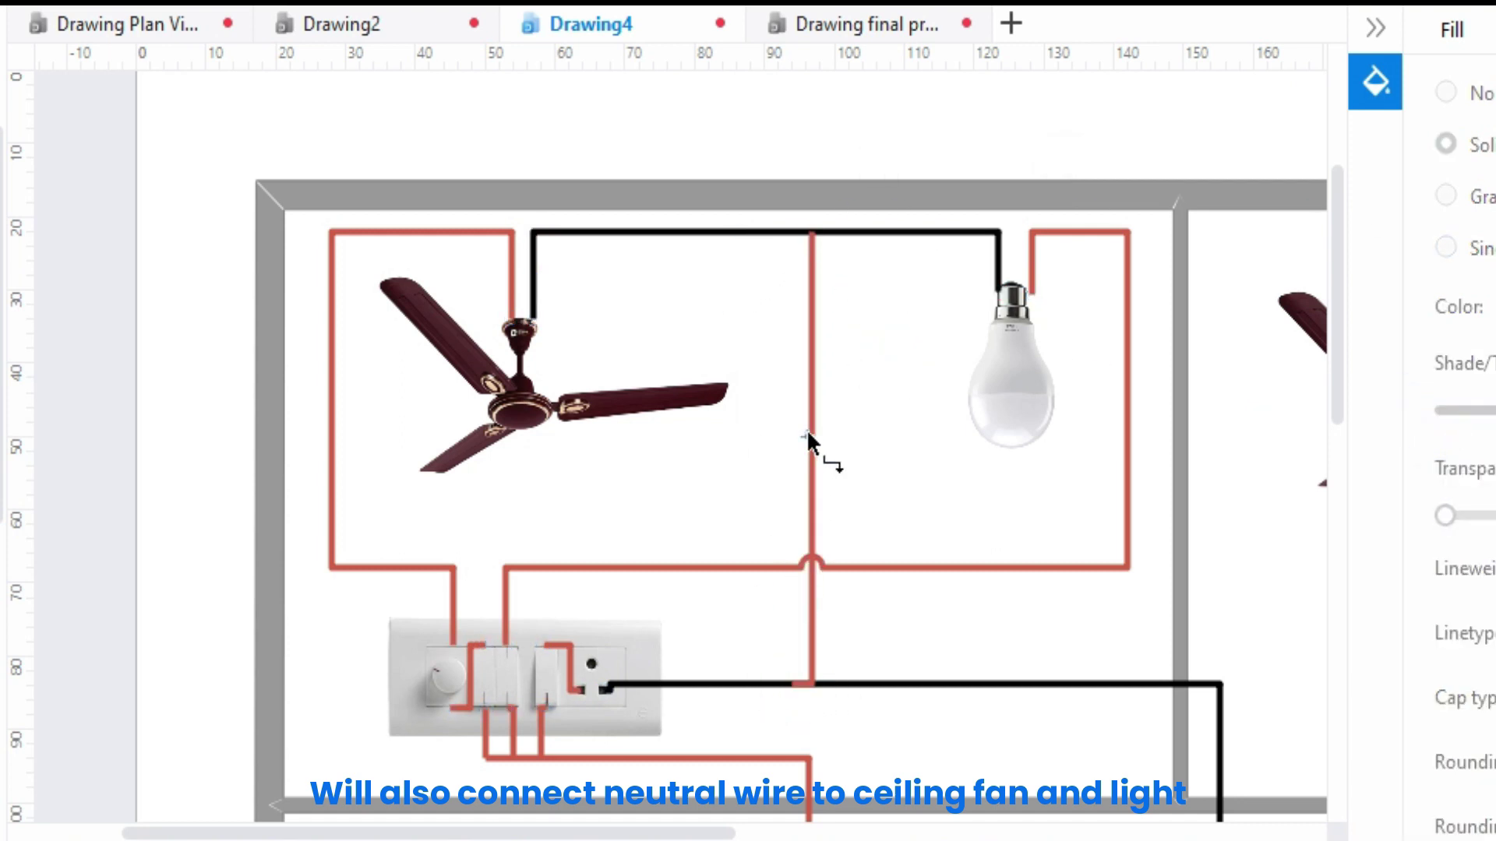
click(810, 428)
click(1461, 307)
Make the vertical connecting wire black.
click(1420, 429)
scroll(964, 446, down, 2)
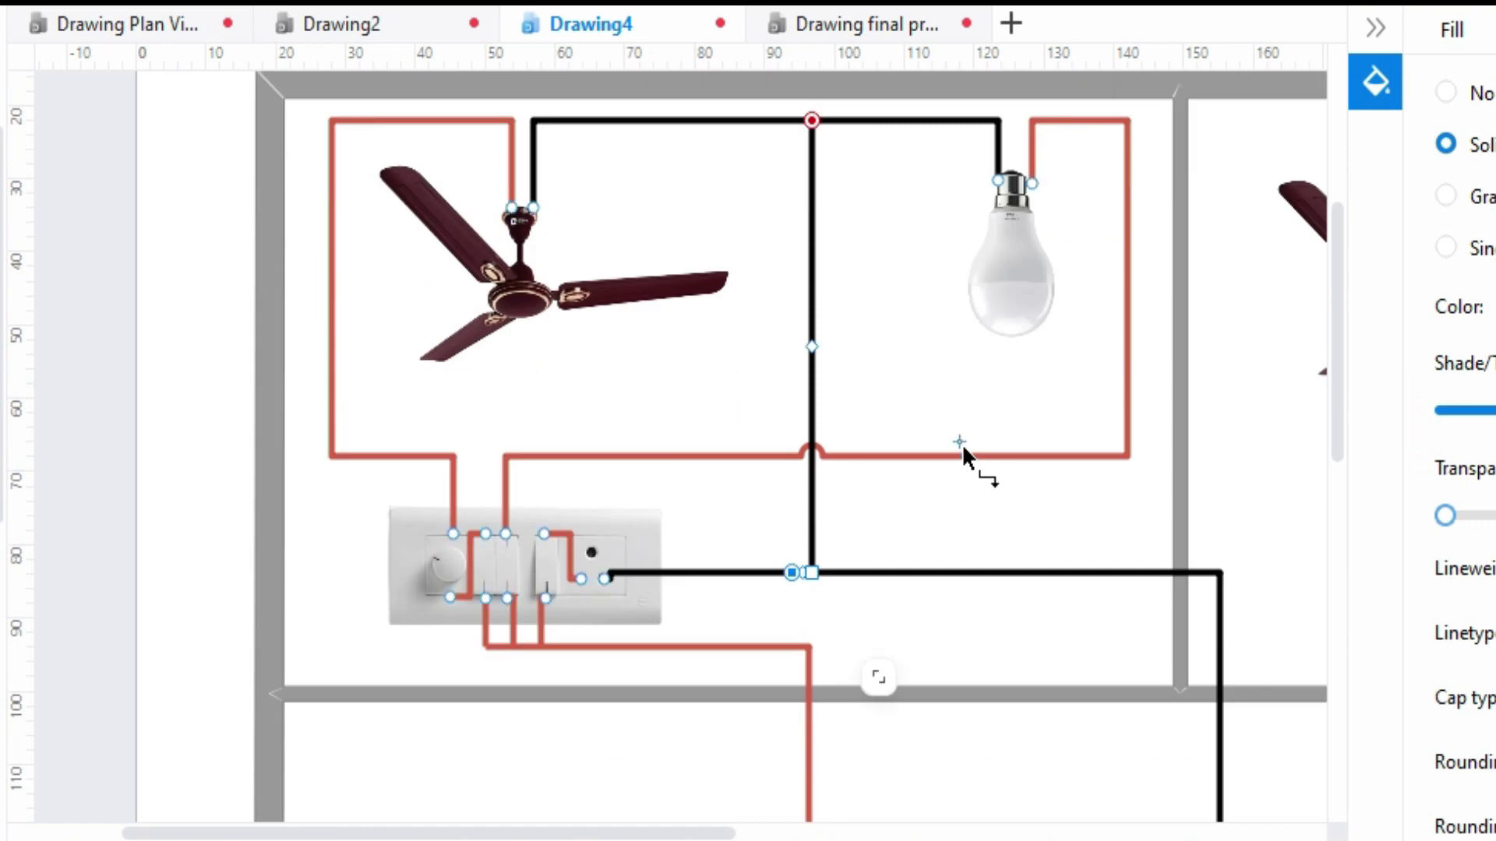
scroll(962, 442, down, 2)
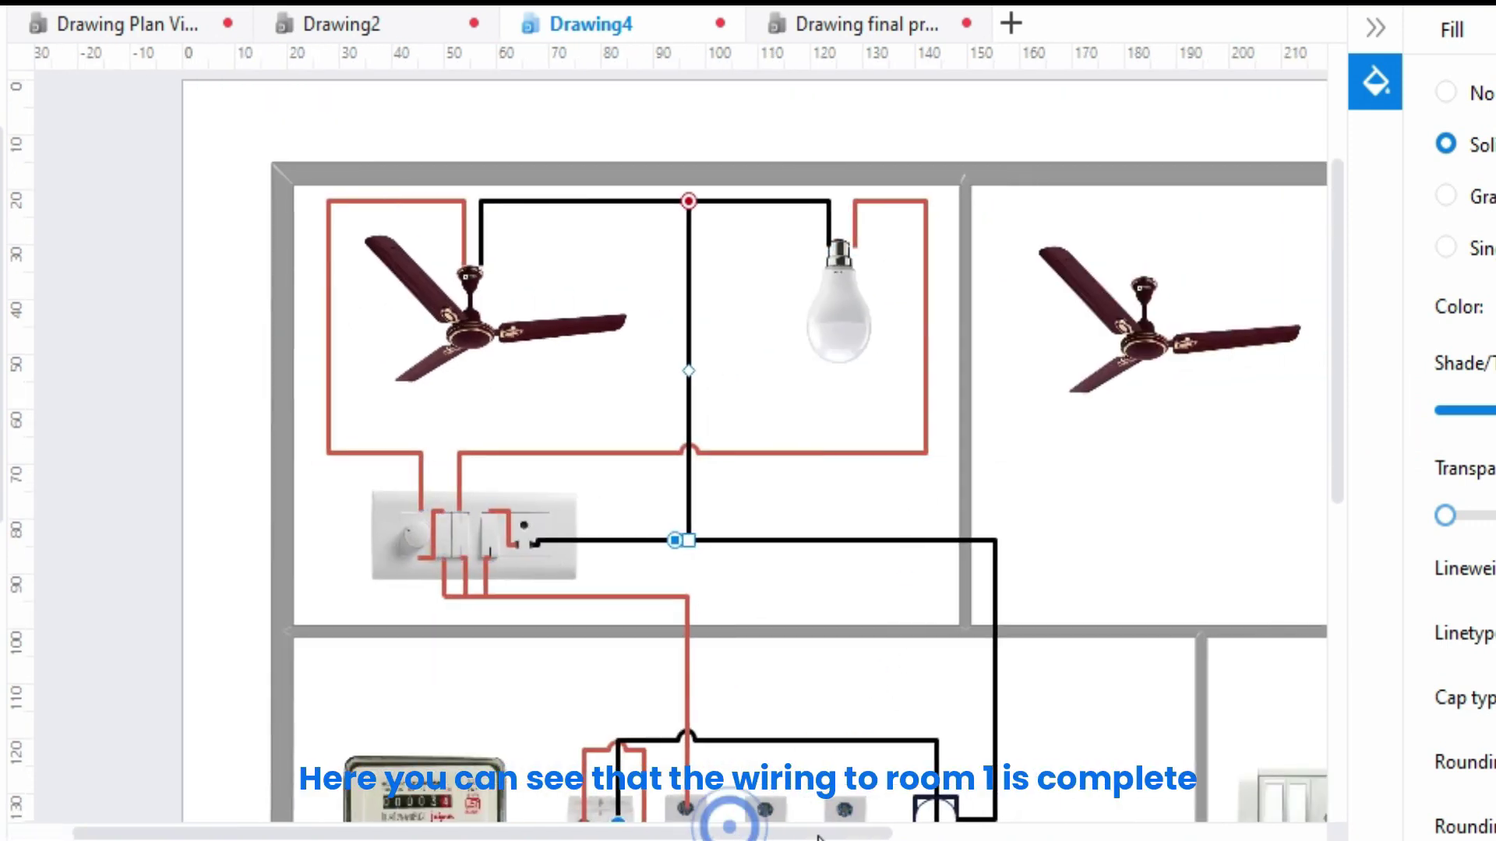
scroll(730, 825, right, 3)
scroll(703, 531, down, 2)
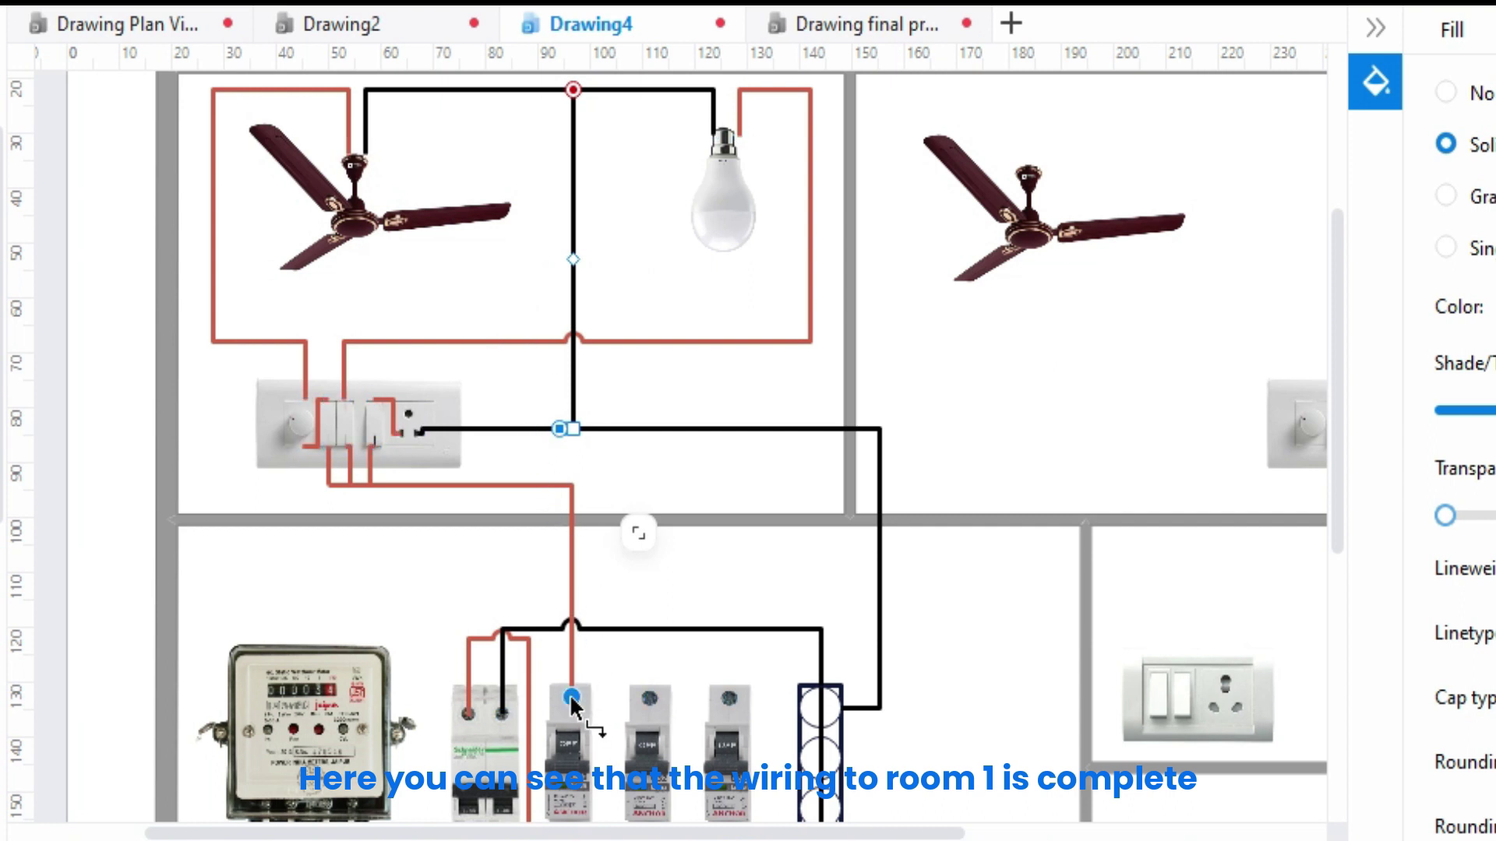
scroll(724, 490, right, 3)
scroll(881, 394, right, 3)
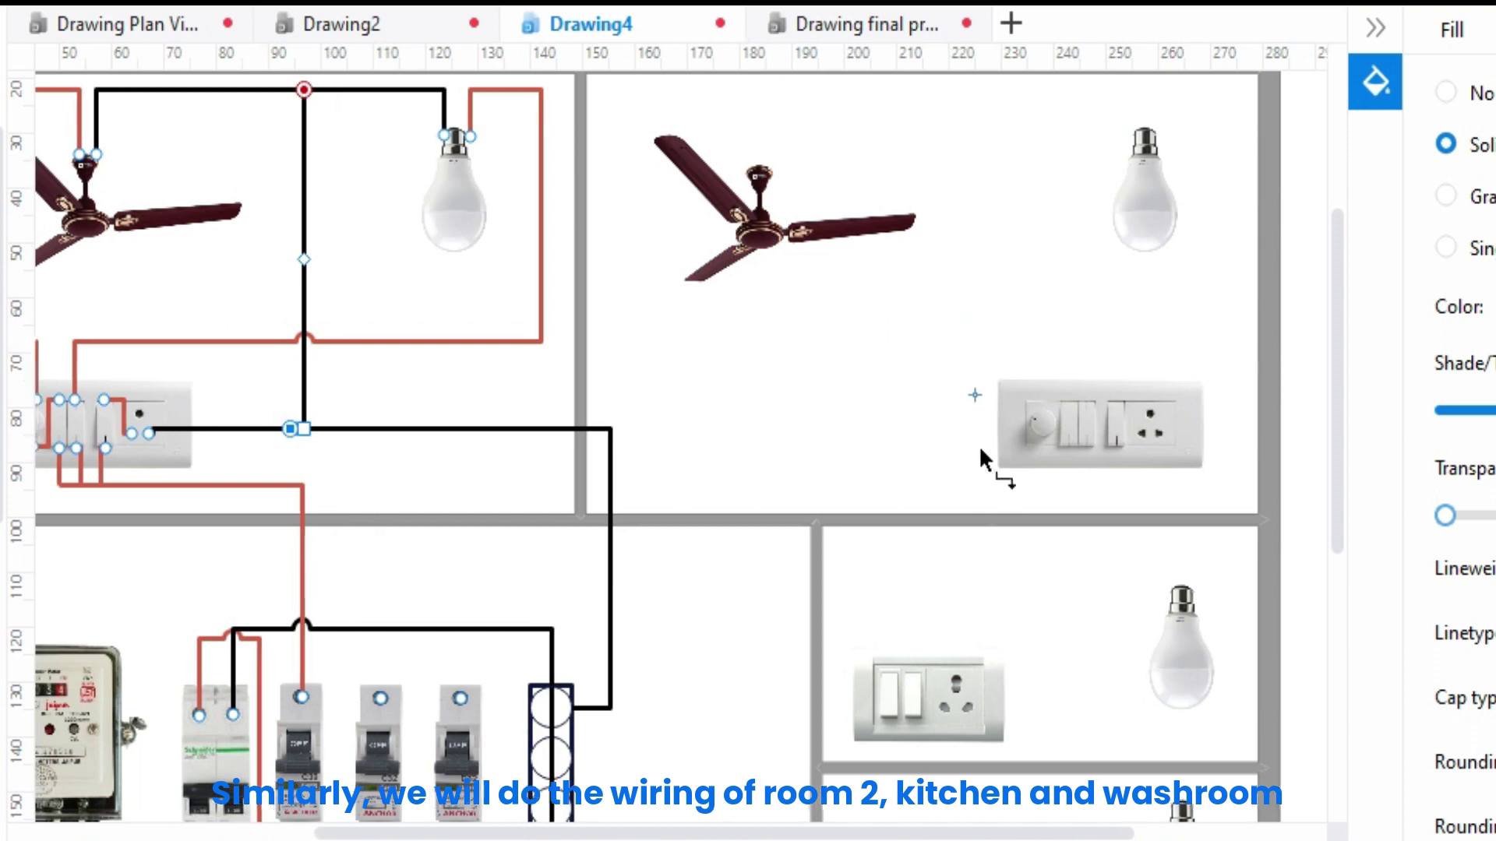
scroll(981, 398, right, 1)
scroll(994, 573, down, 2)
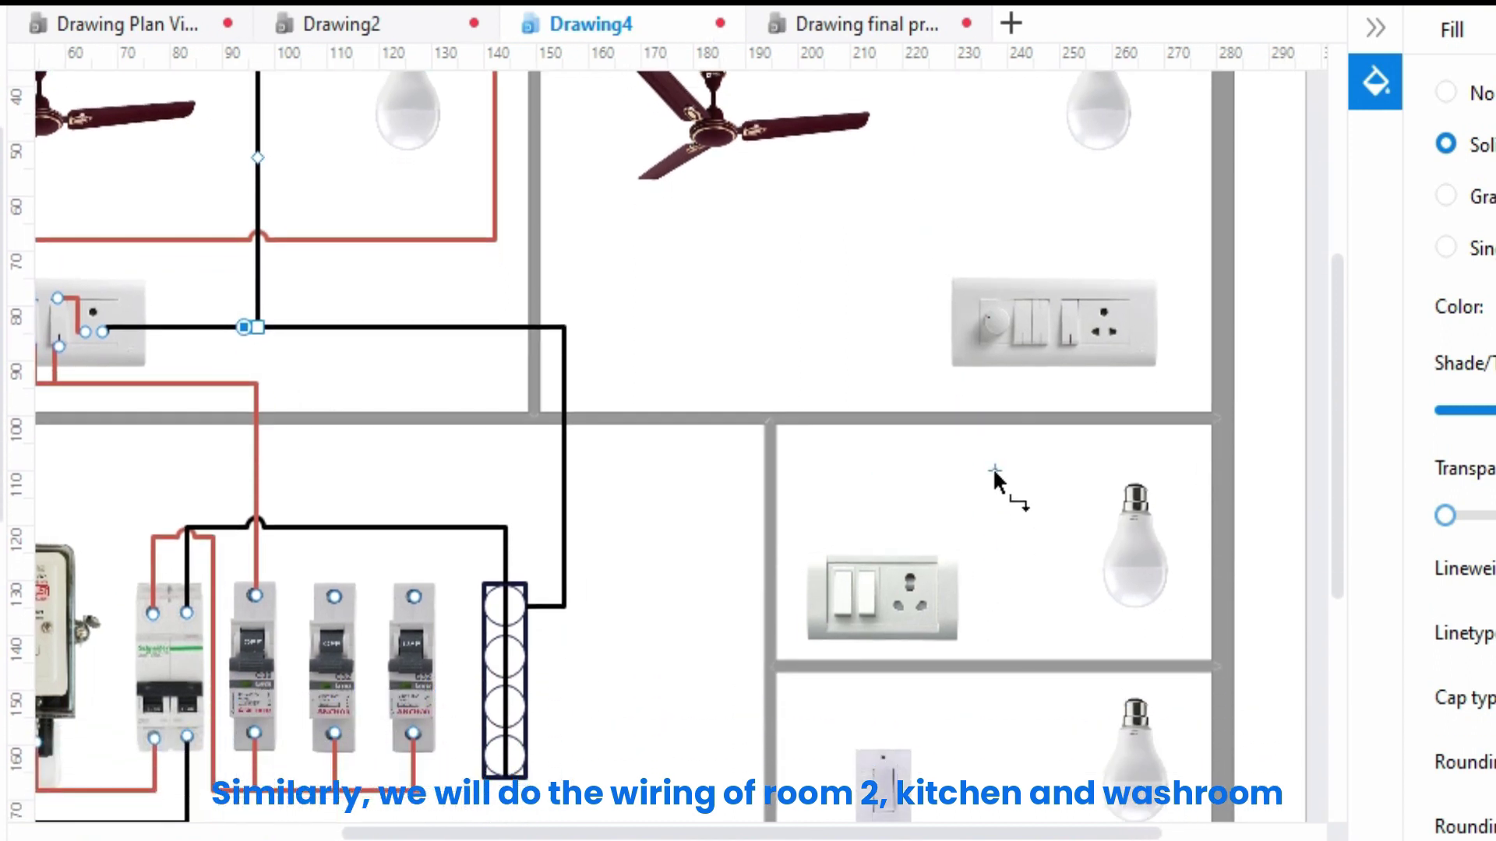
scroll(994, 492, down, 2)
scroll(1076, 620, down, 1)
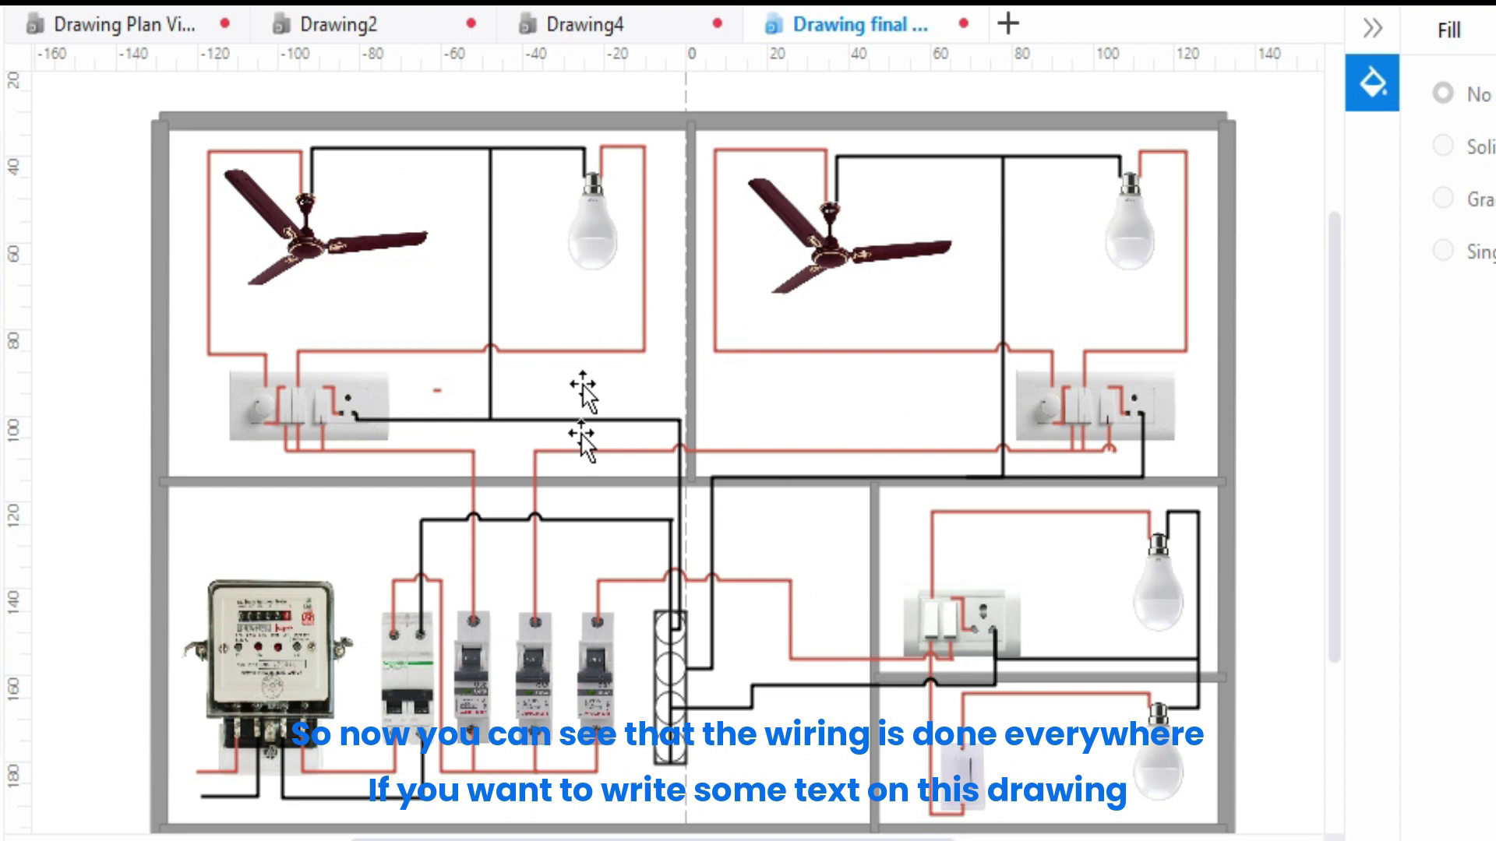
scroll(688, 433, down, 2)
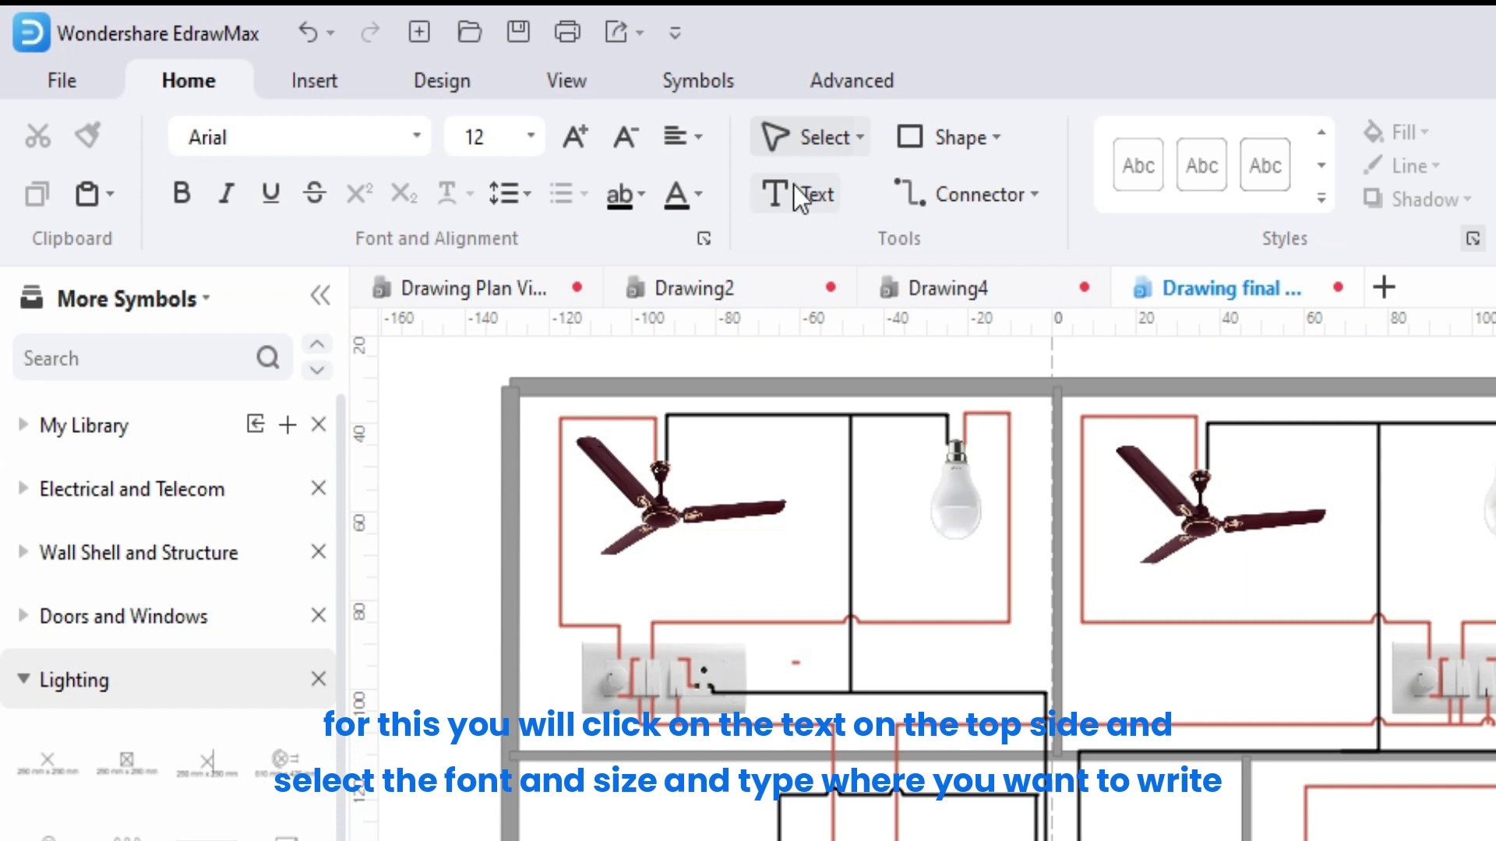
Place a 'Complete House Wiring' title in Poppins, size 20, beneath the house plan.
click(807, 188)
click(411, 142)
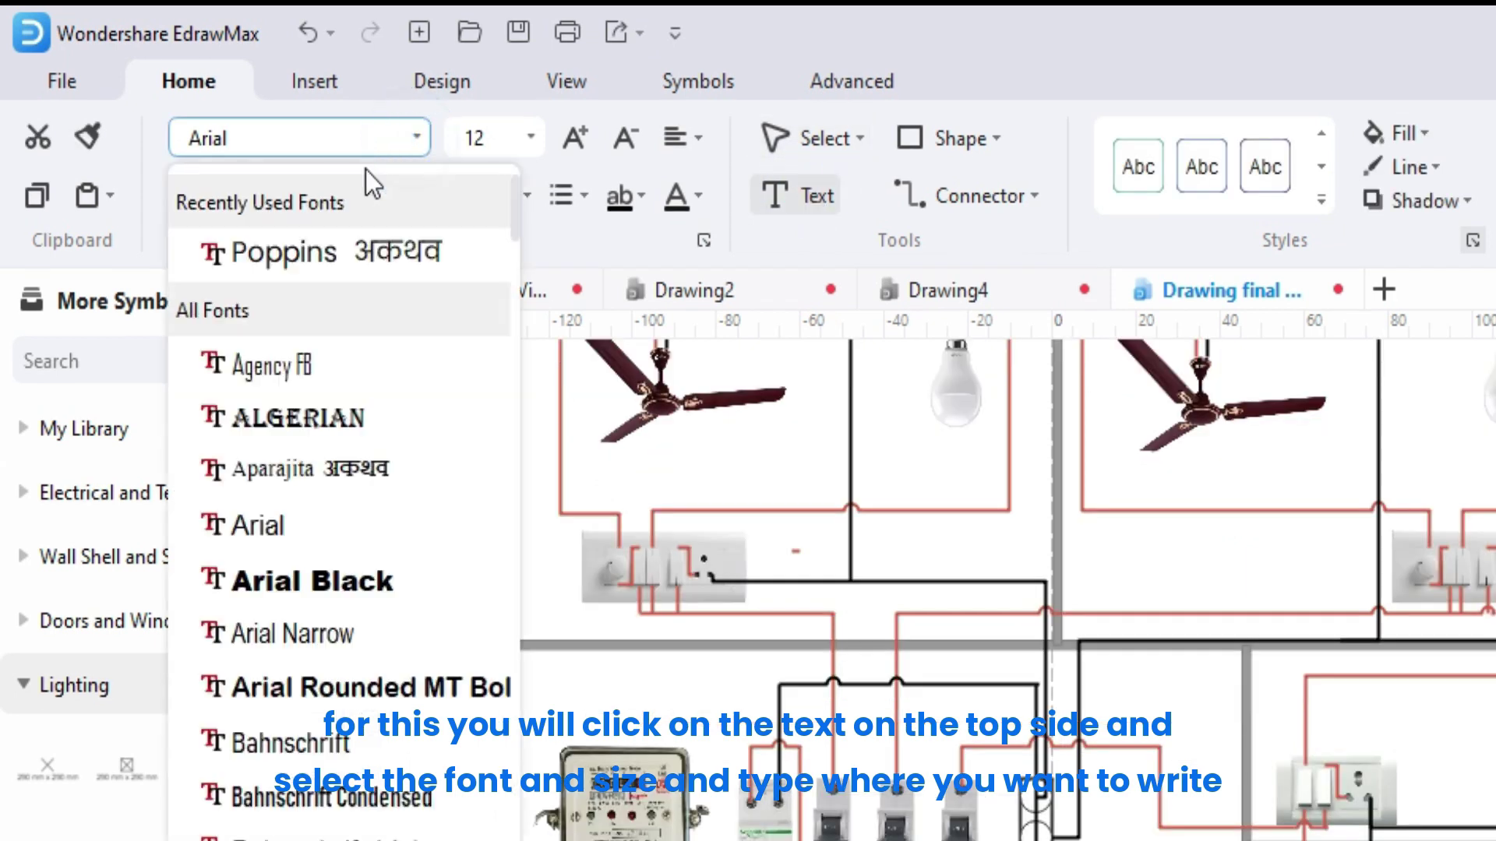
click(313, 252)
click(529, 142)
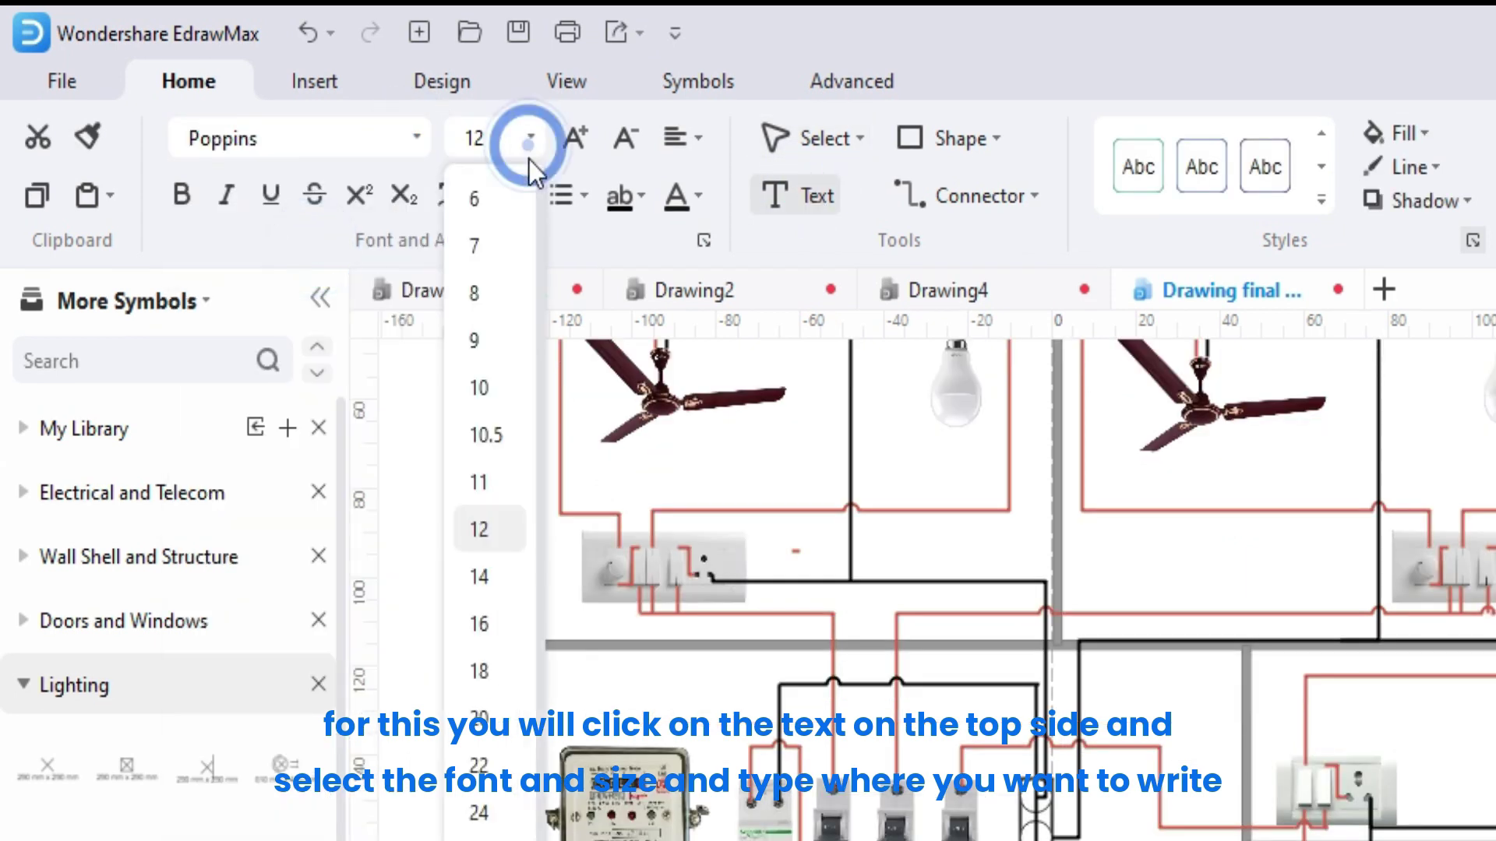
click(479, 718)
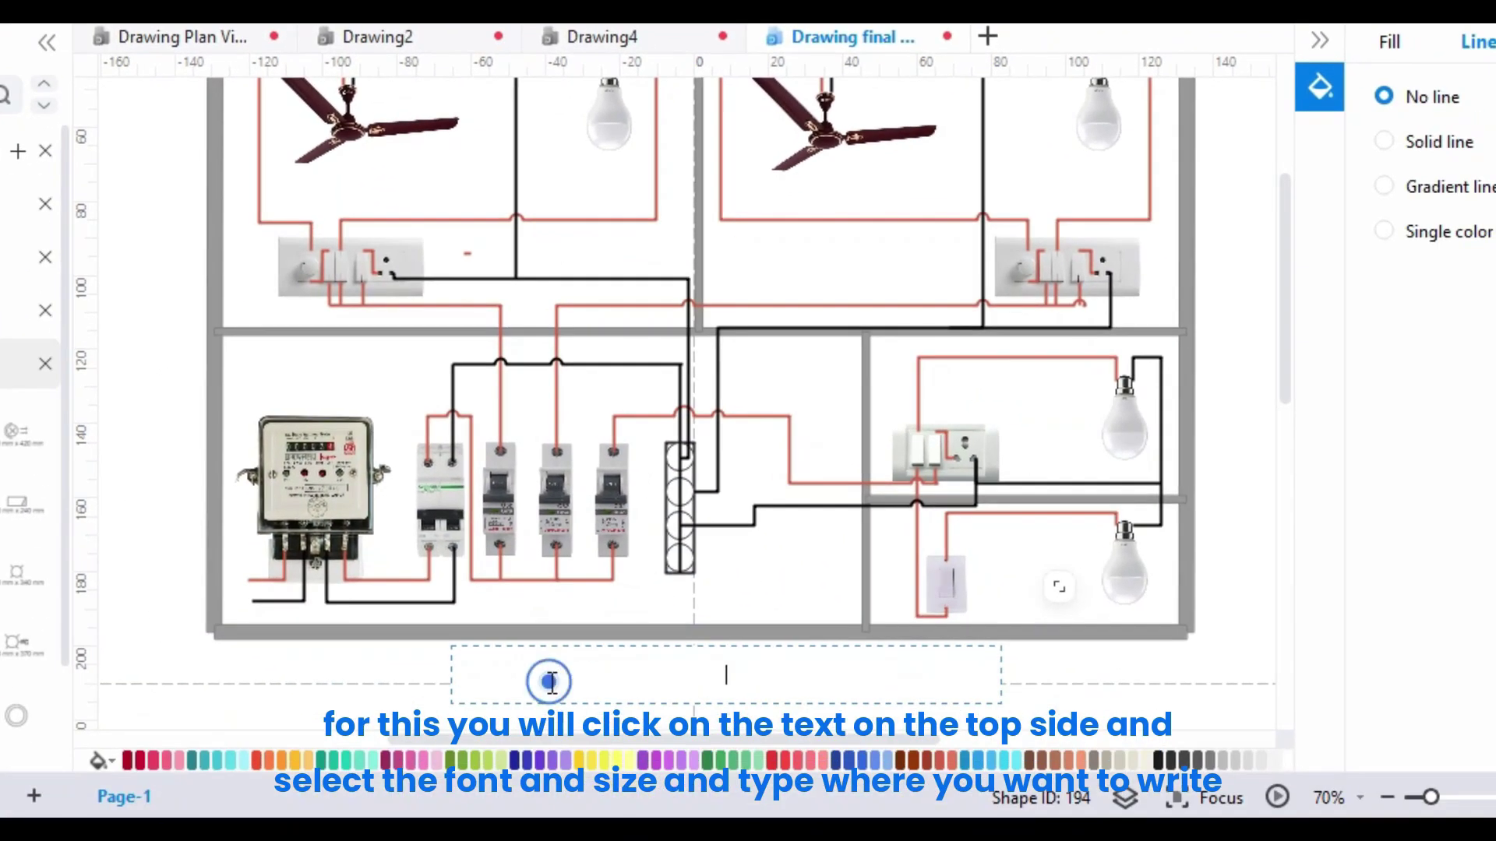
click(552, 682)
text(Complete House W)
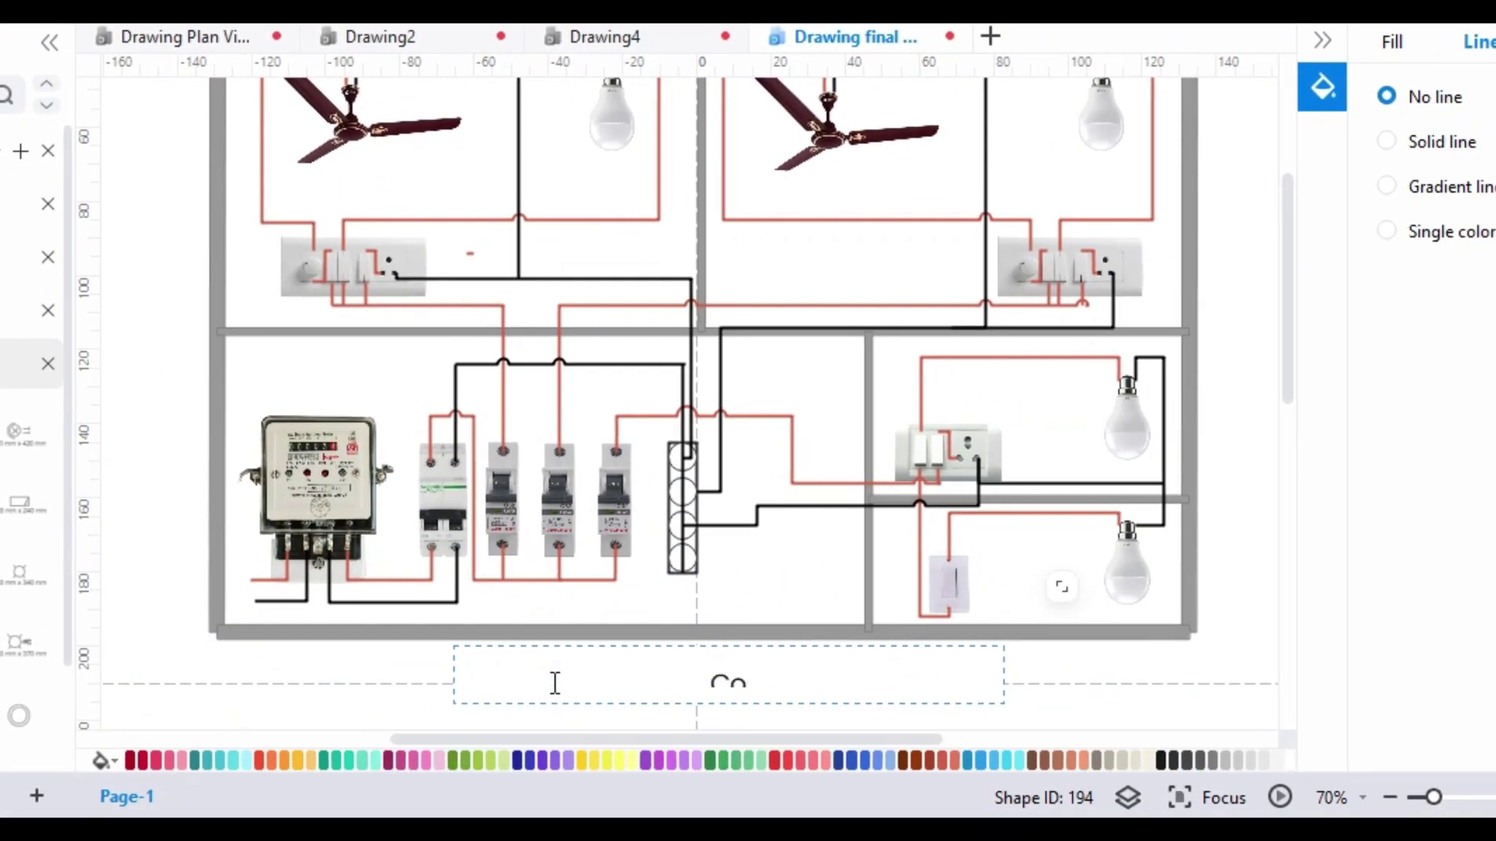
text(iring)
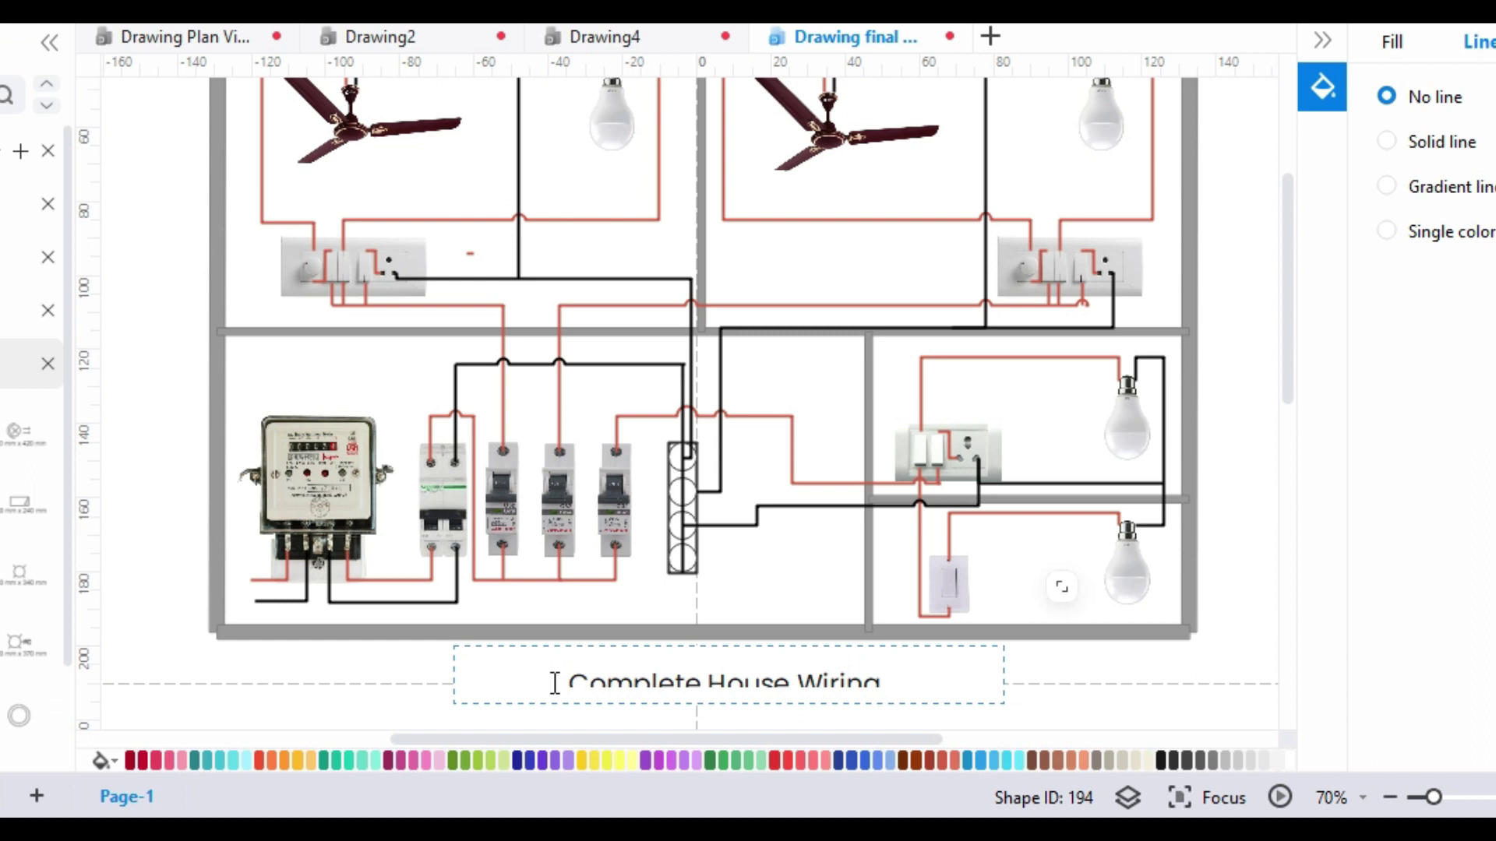
click(713, 749)
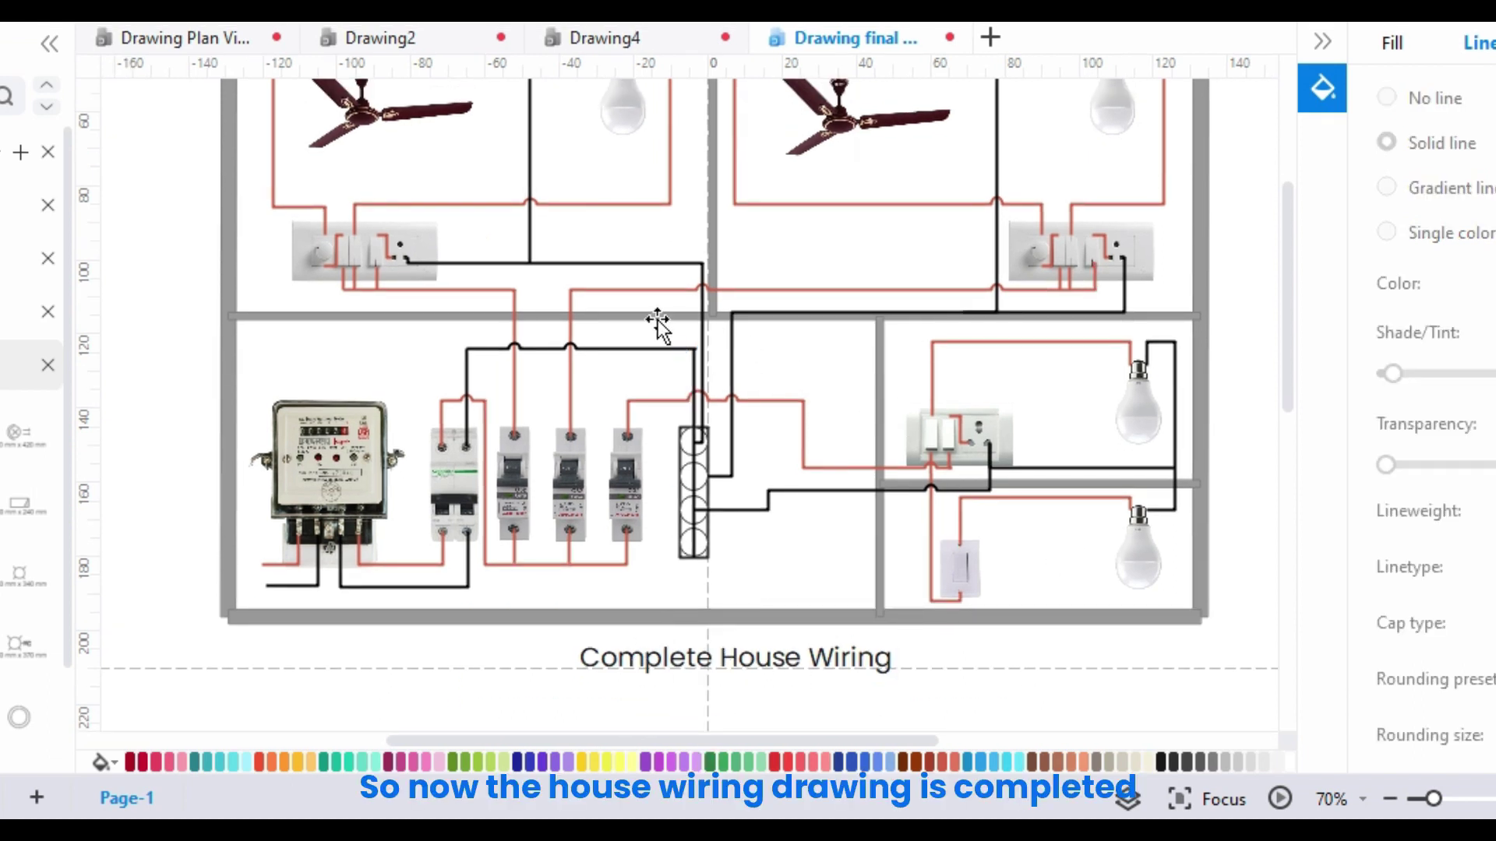
scroll(657, 319, up, 2)
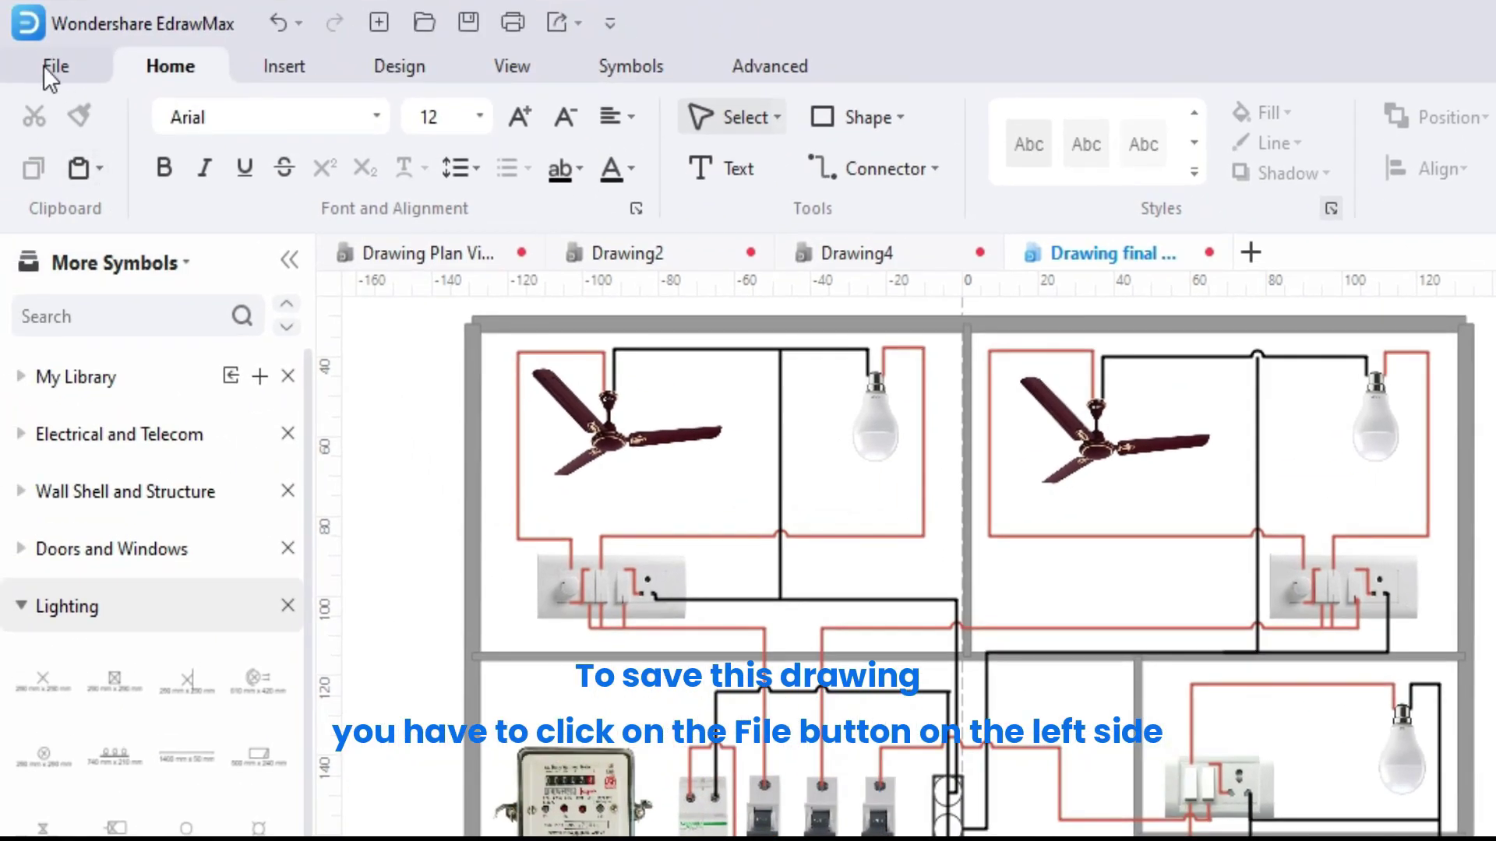
Browse the export formats under File and choose exporting as a graphics image.
click(43, 66)
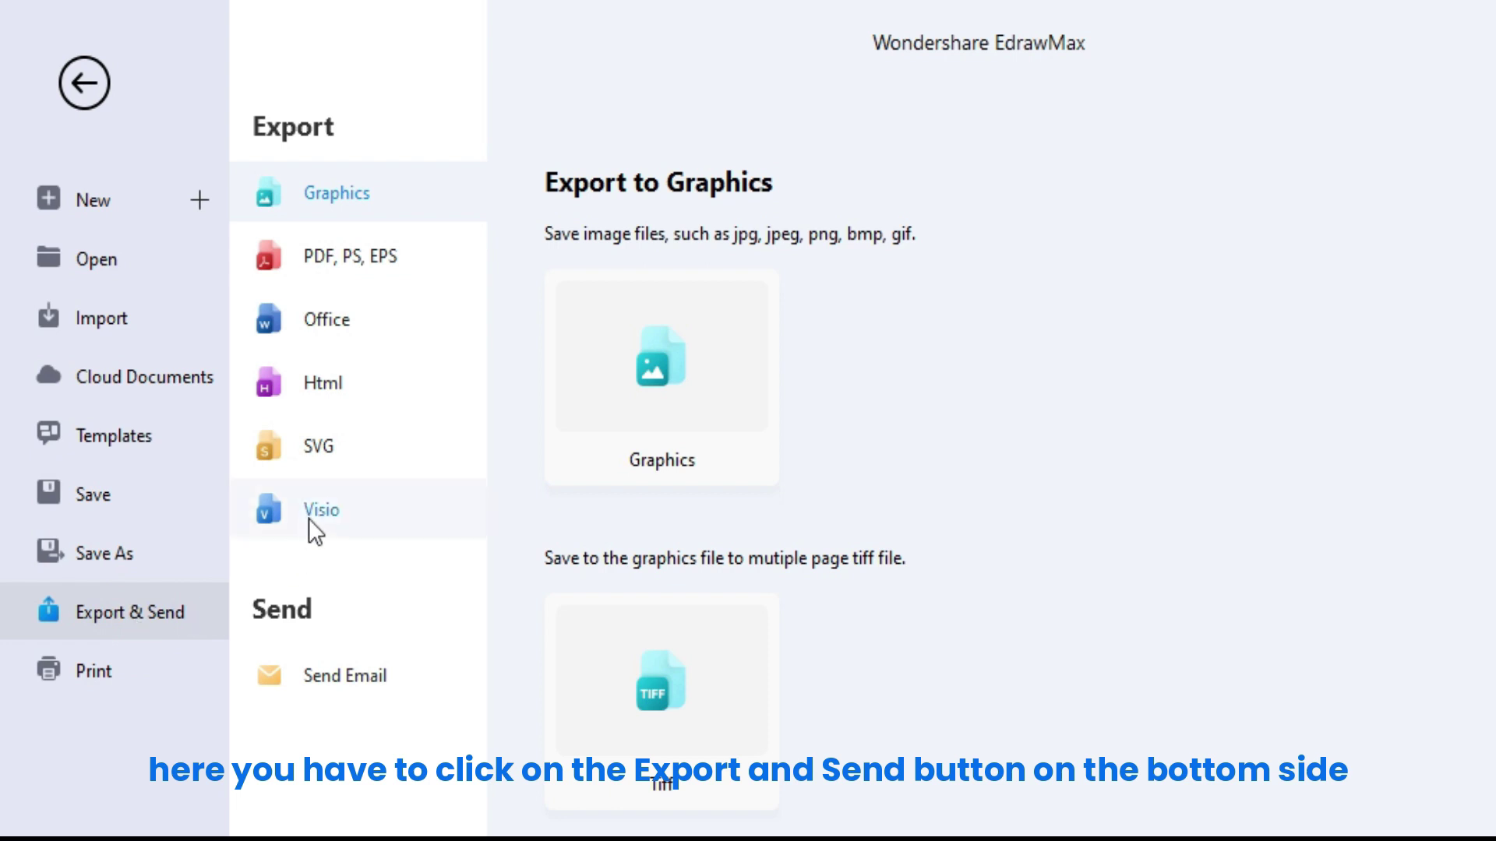
click(330, 258)
click(326, 319)
click(323, 383)
click(322, 446)
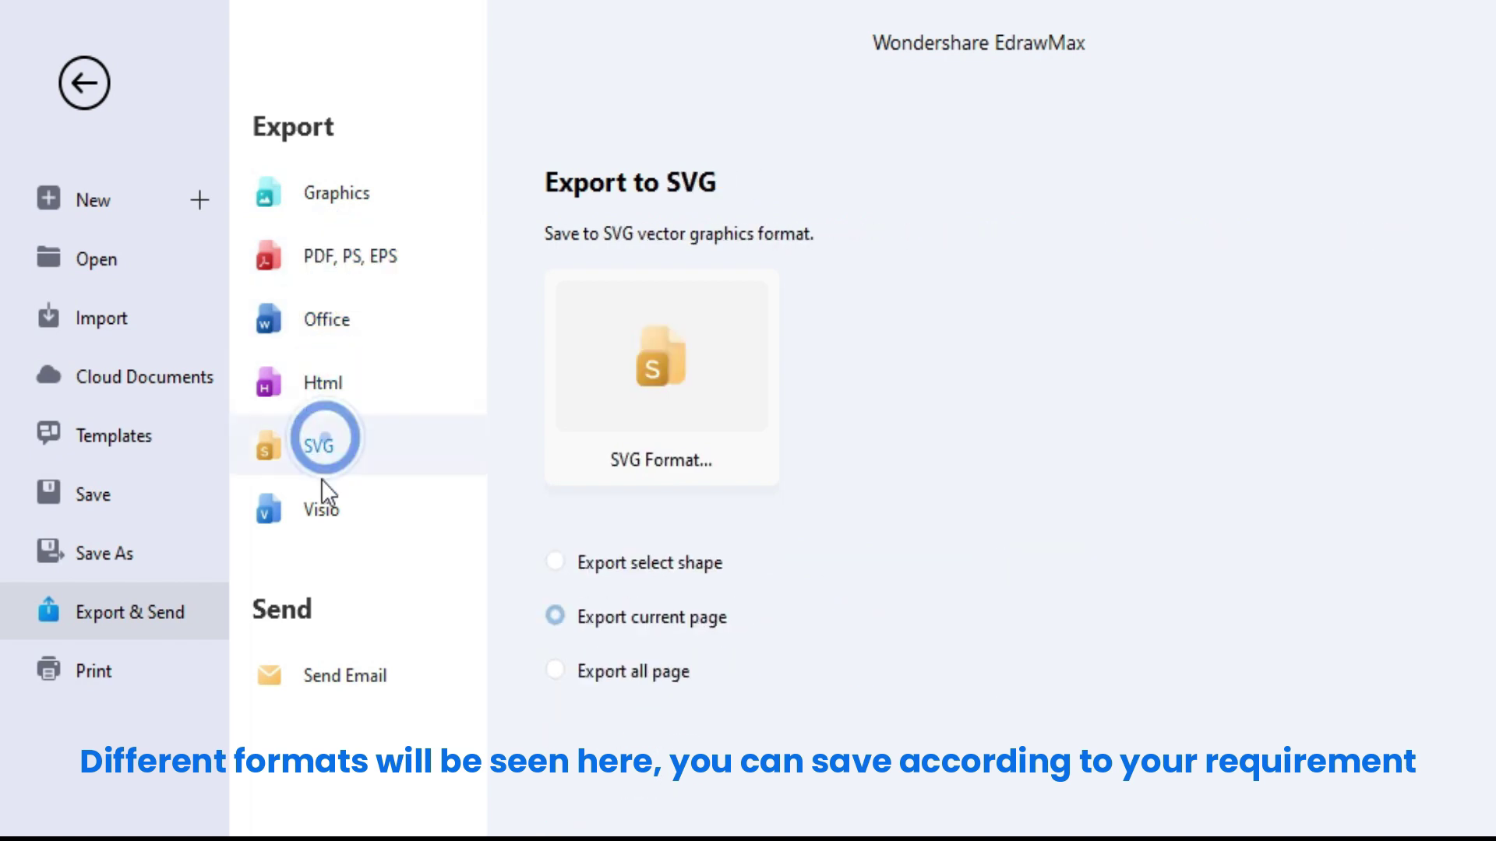
click(322, 510)
click(324, 198)
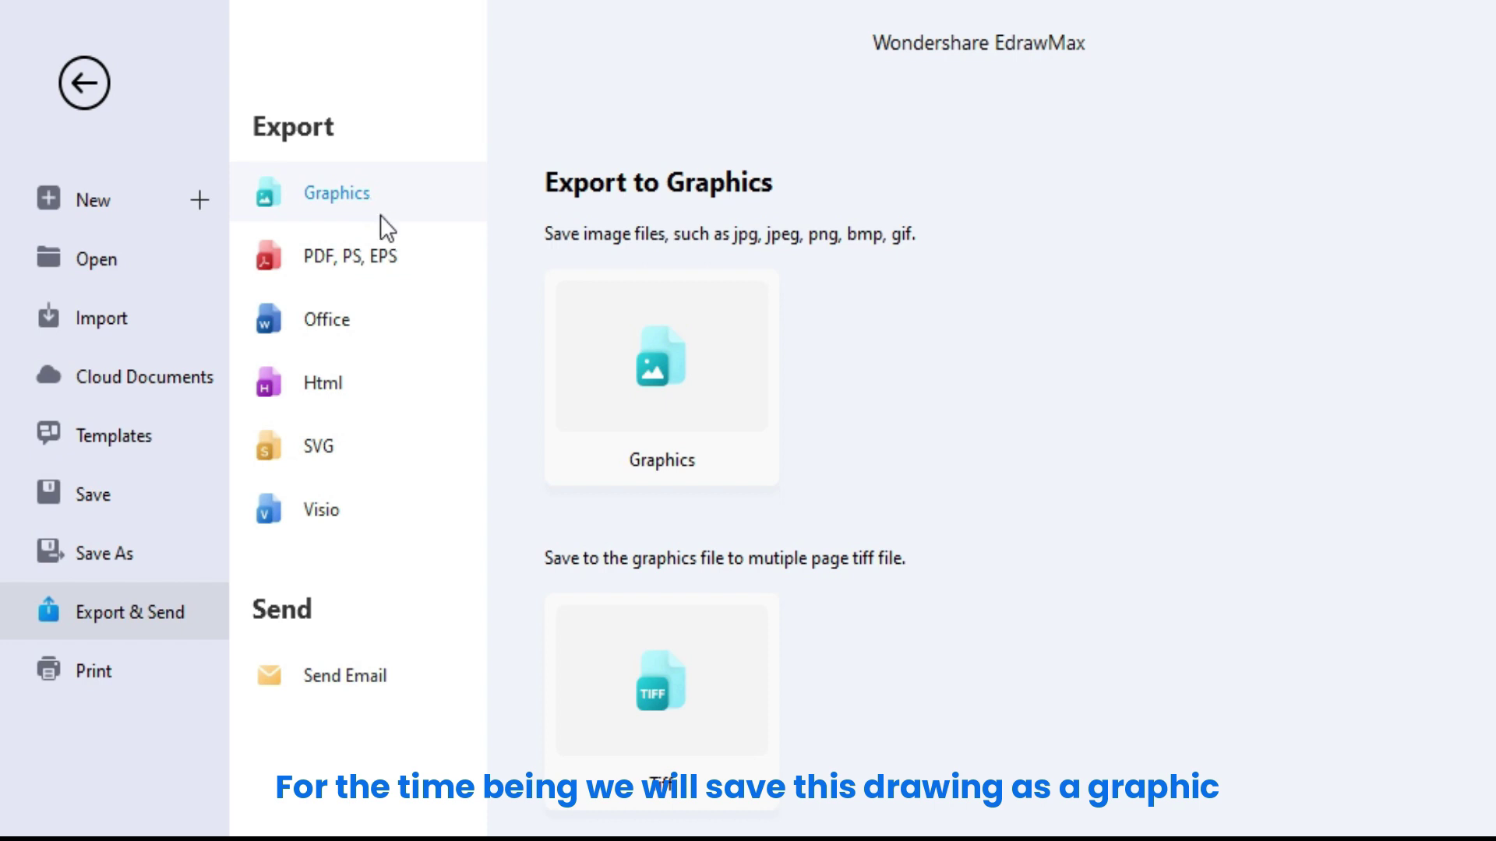
Save the drawing as a PNG file in Downloads.
click(664, 410)
click(403, 569)
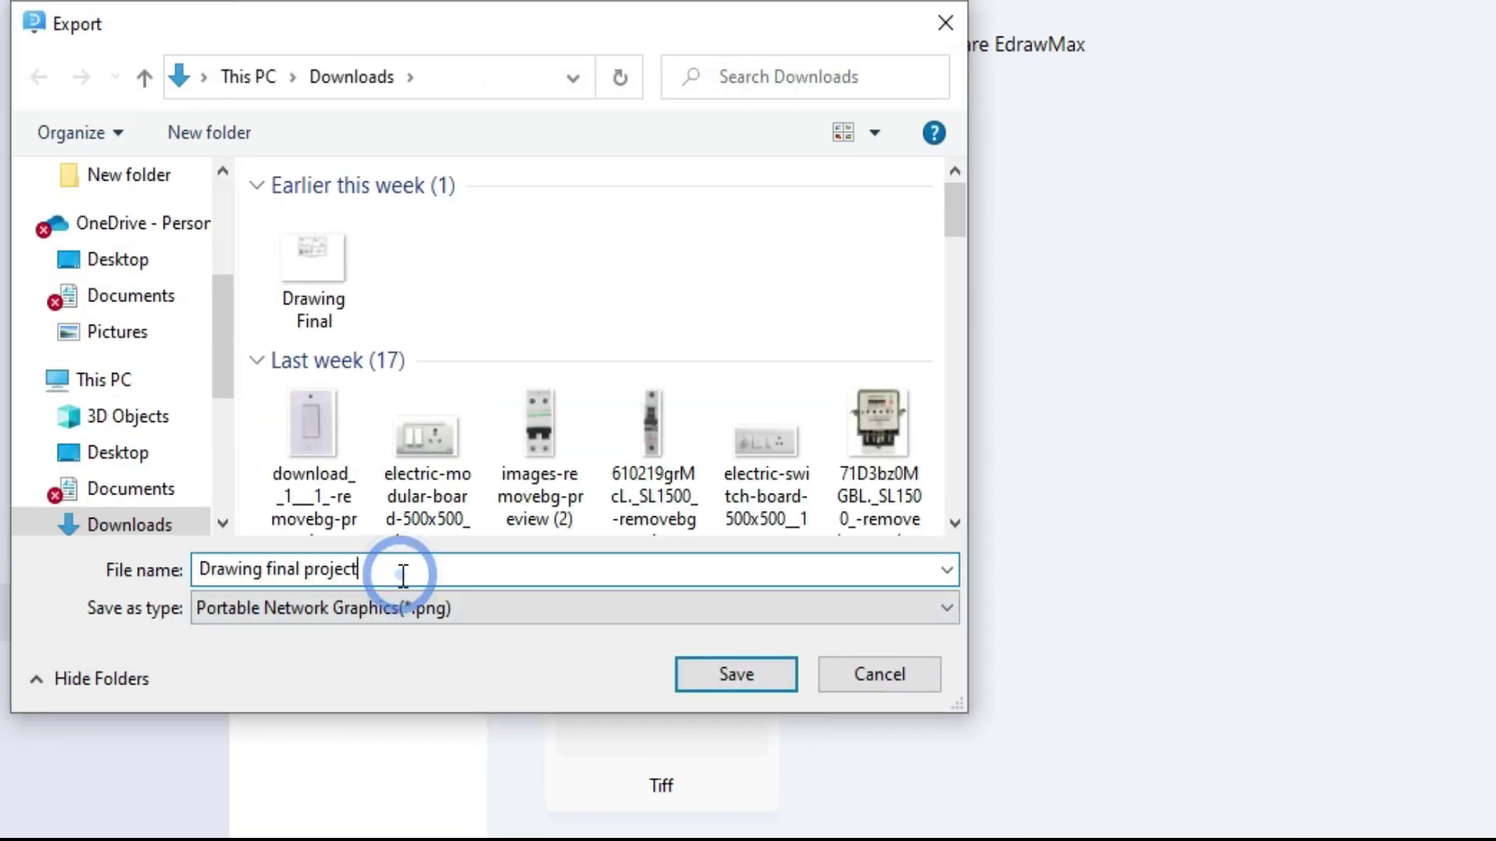
text(1)
click(736, 674)
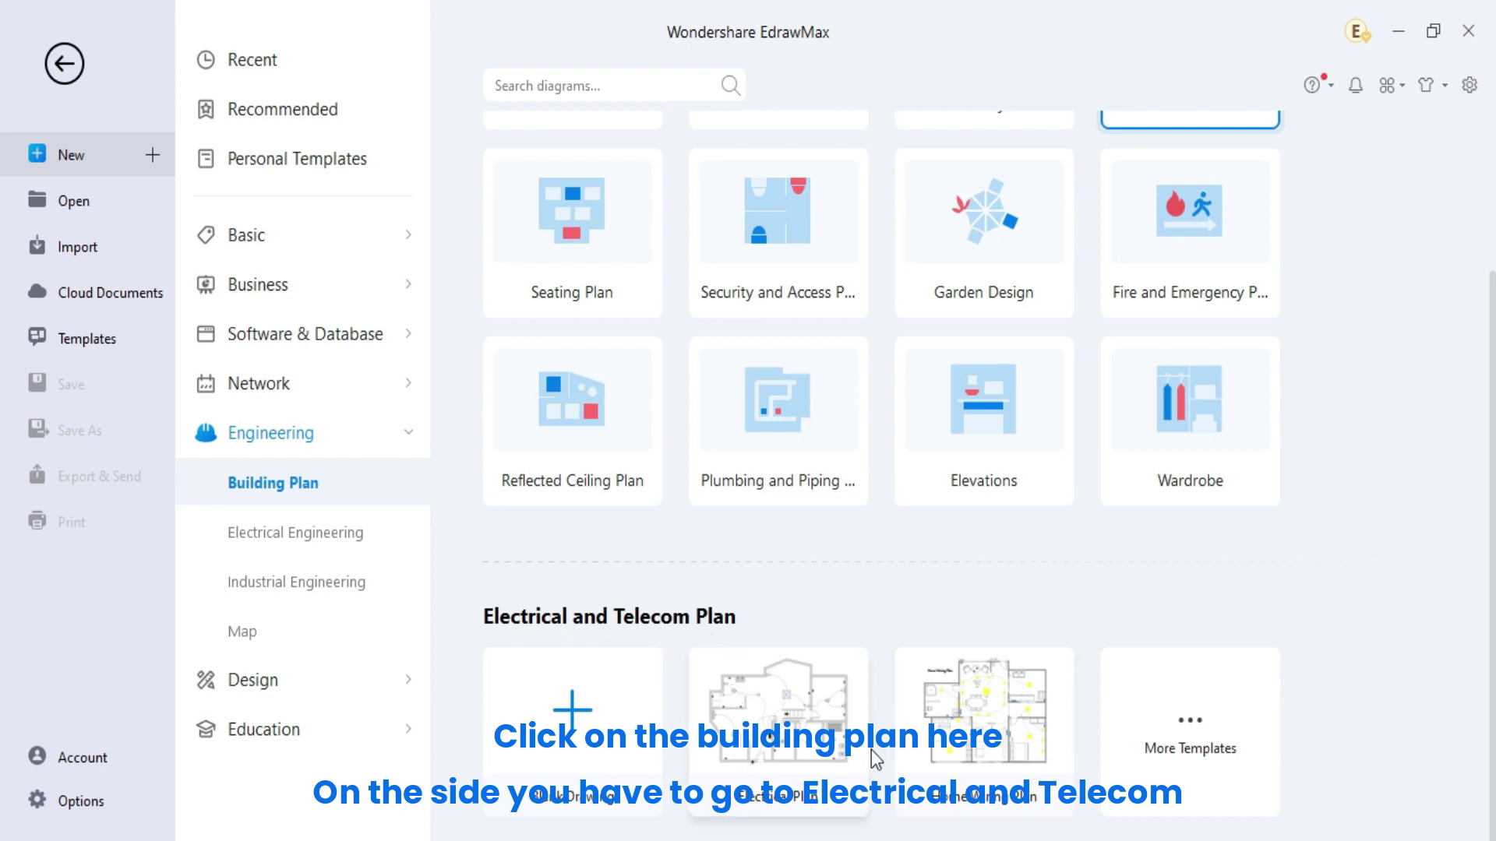
Show more Electrical and Telecom Plan templates.
click(1194, 724)
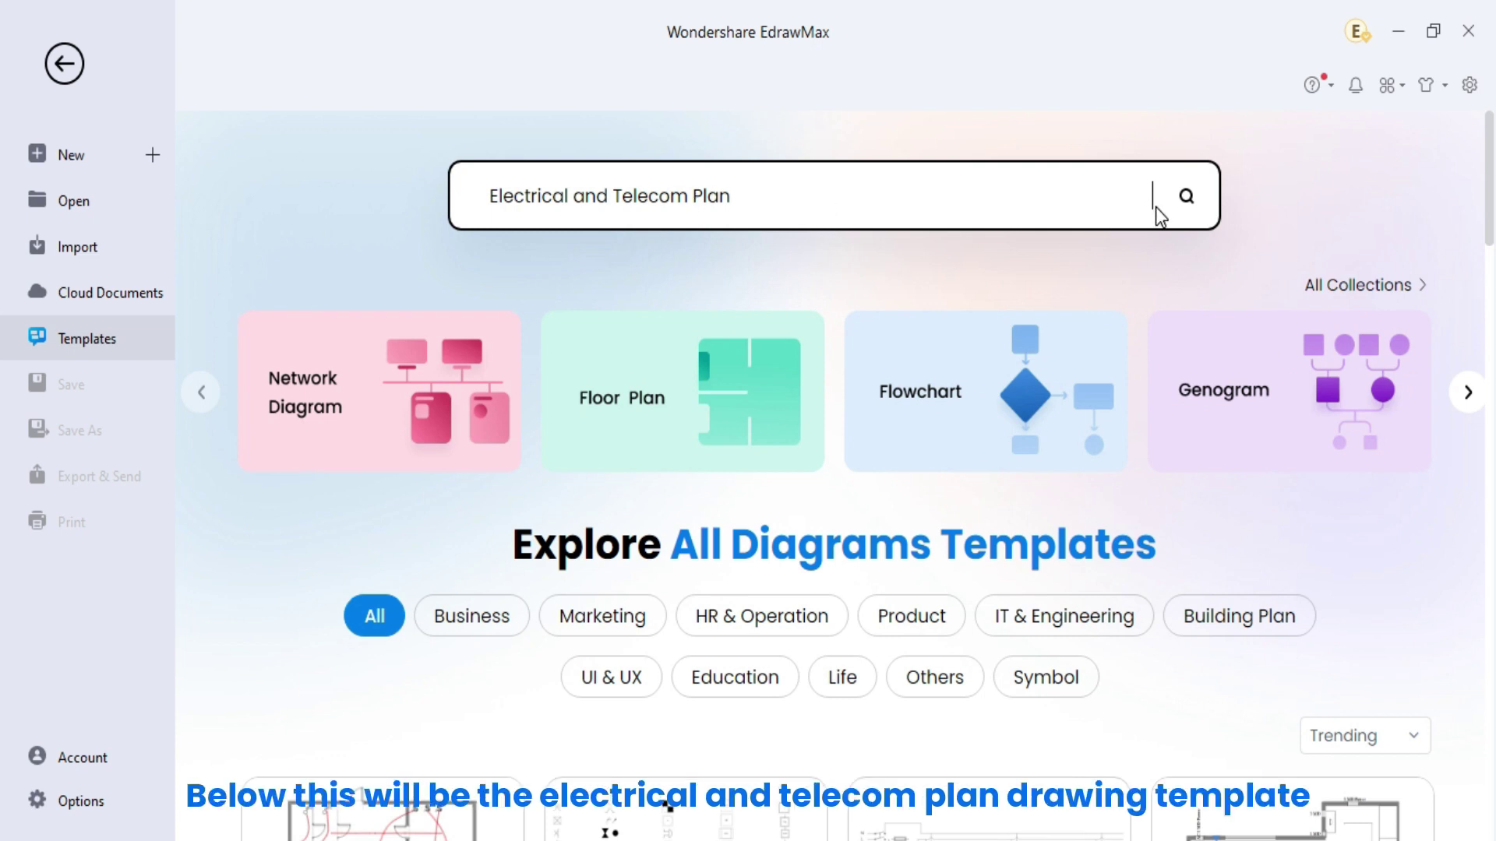
scroll(807, 432, down, 3)
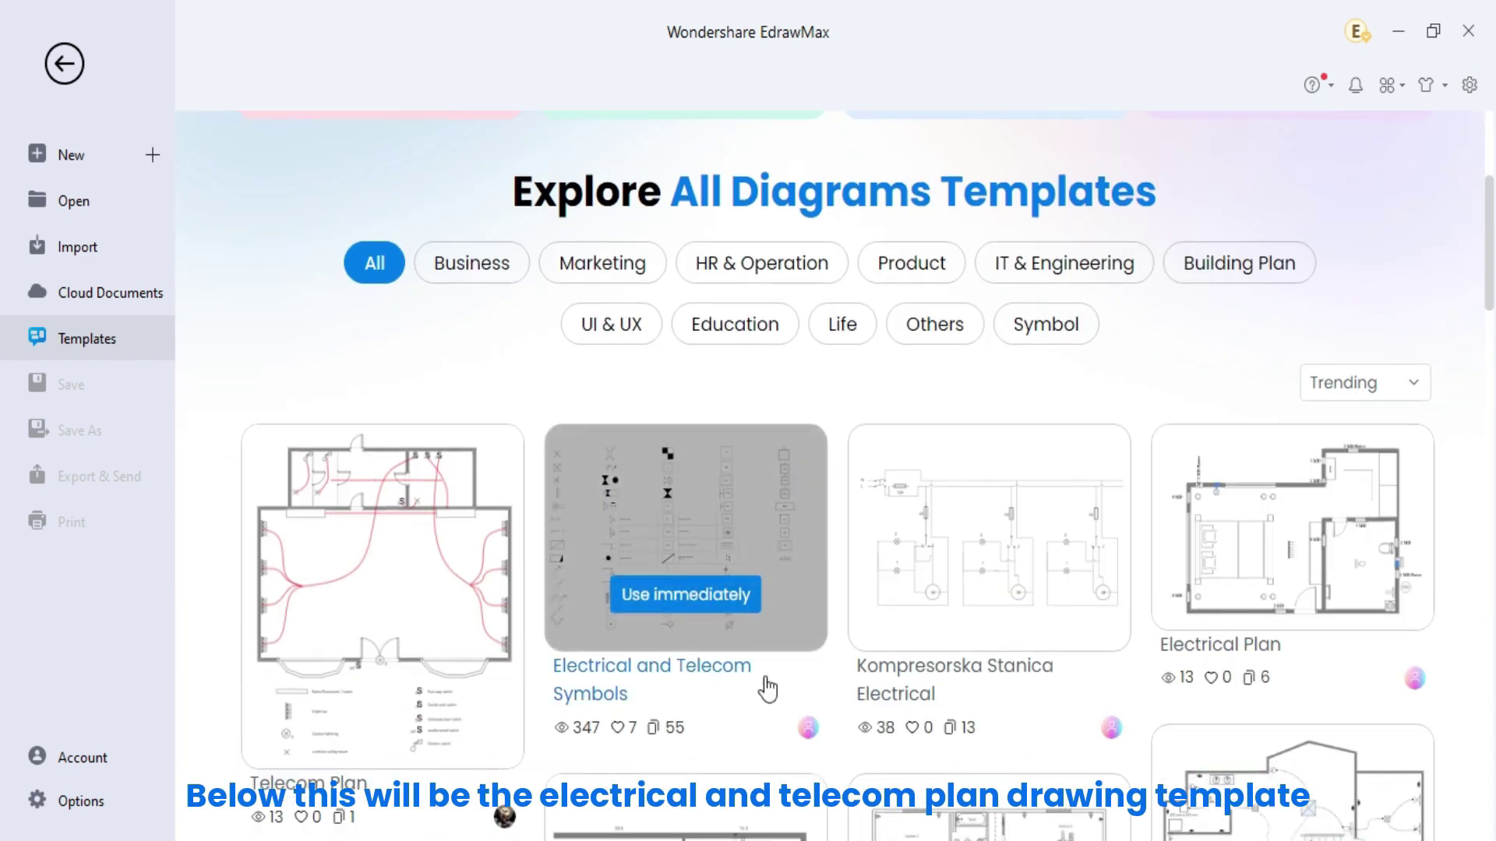
scroll(842, 642, down, 2)
scroll(842, 642, down, 2)
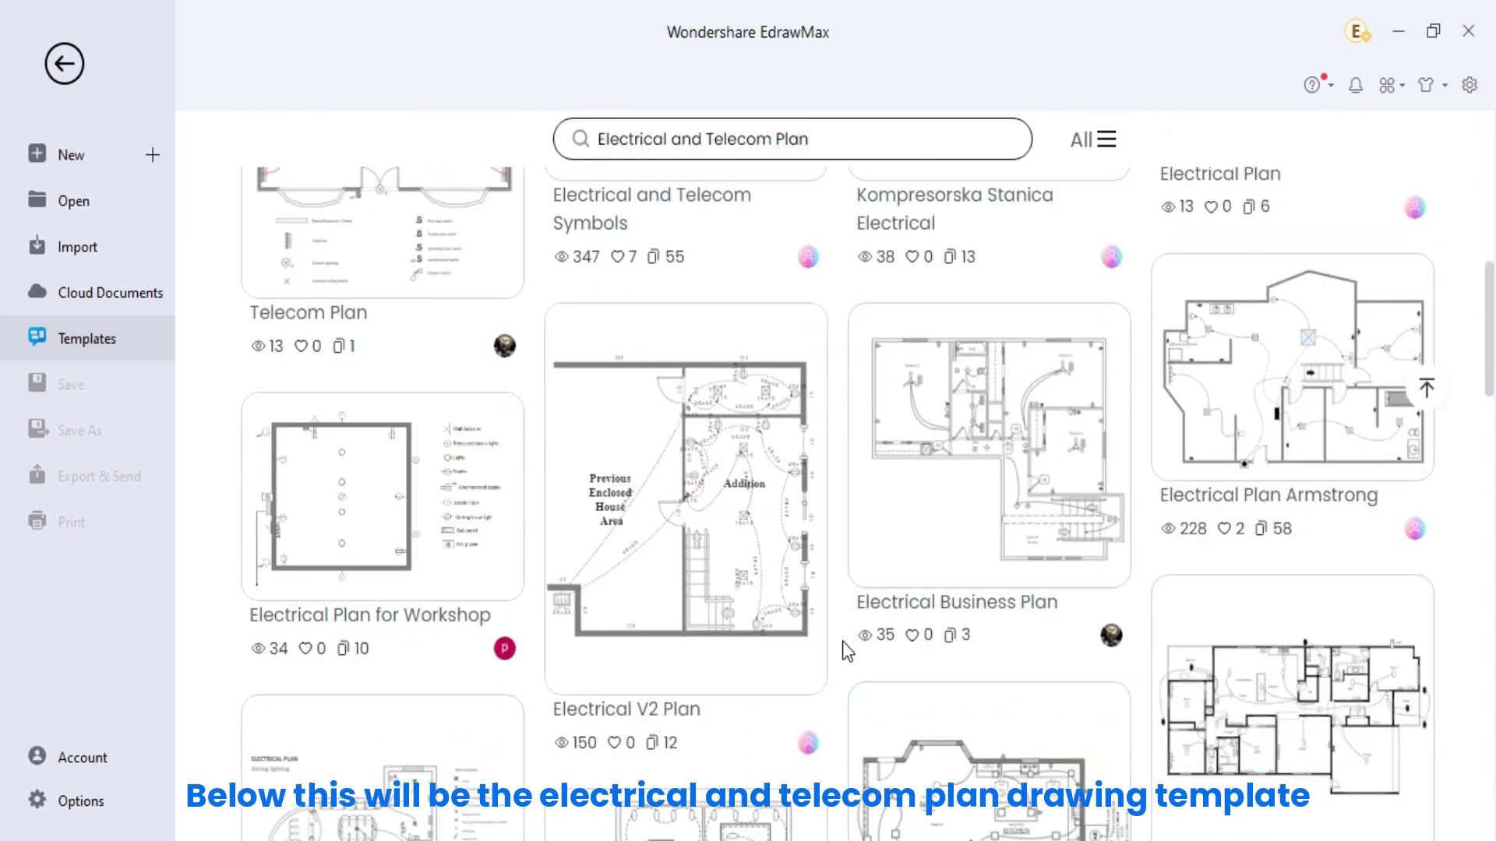
scroll(842, 642, down, 2)
scroll(843, 641, down, 2)
scroll(843, 642, down, 2)
scroll(843, 642, down, 2)
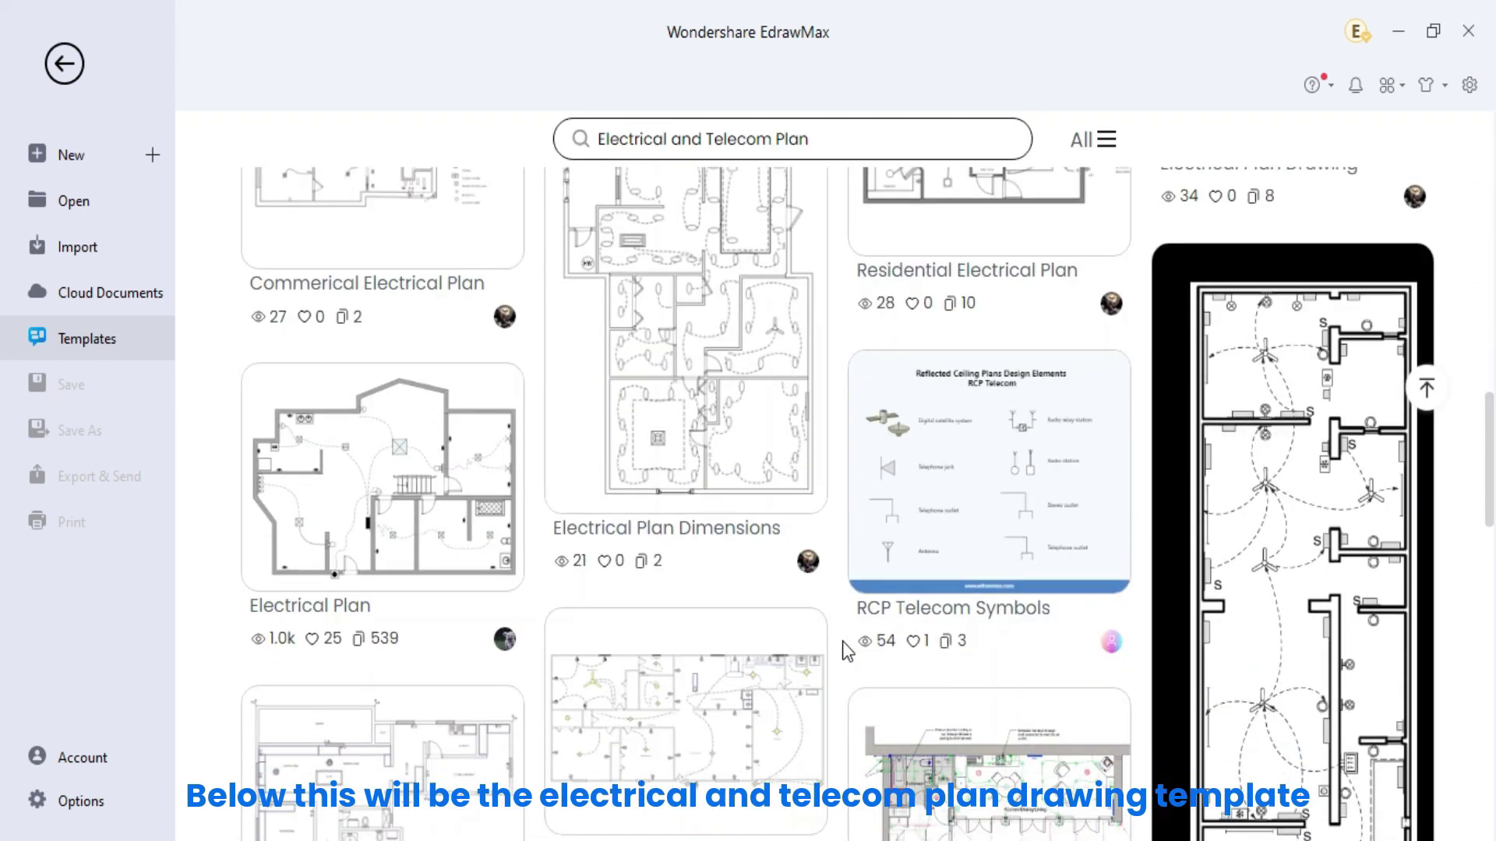
scroll(843, 642, down, 2)
scroll(842, 642, down, 2)
scroll(843, 641, down, 2)
scroll(842, 642, down, 2)
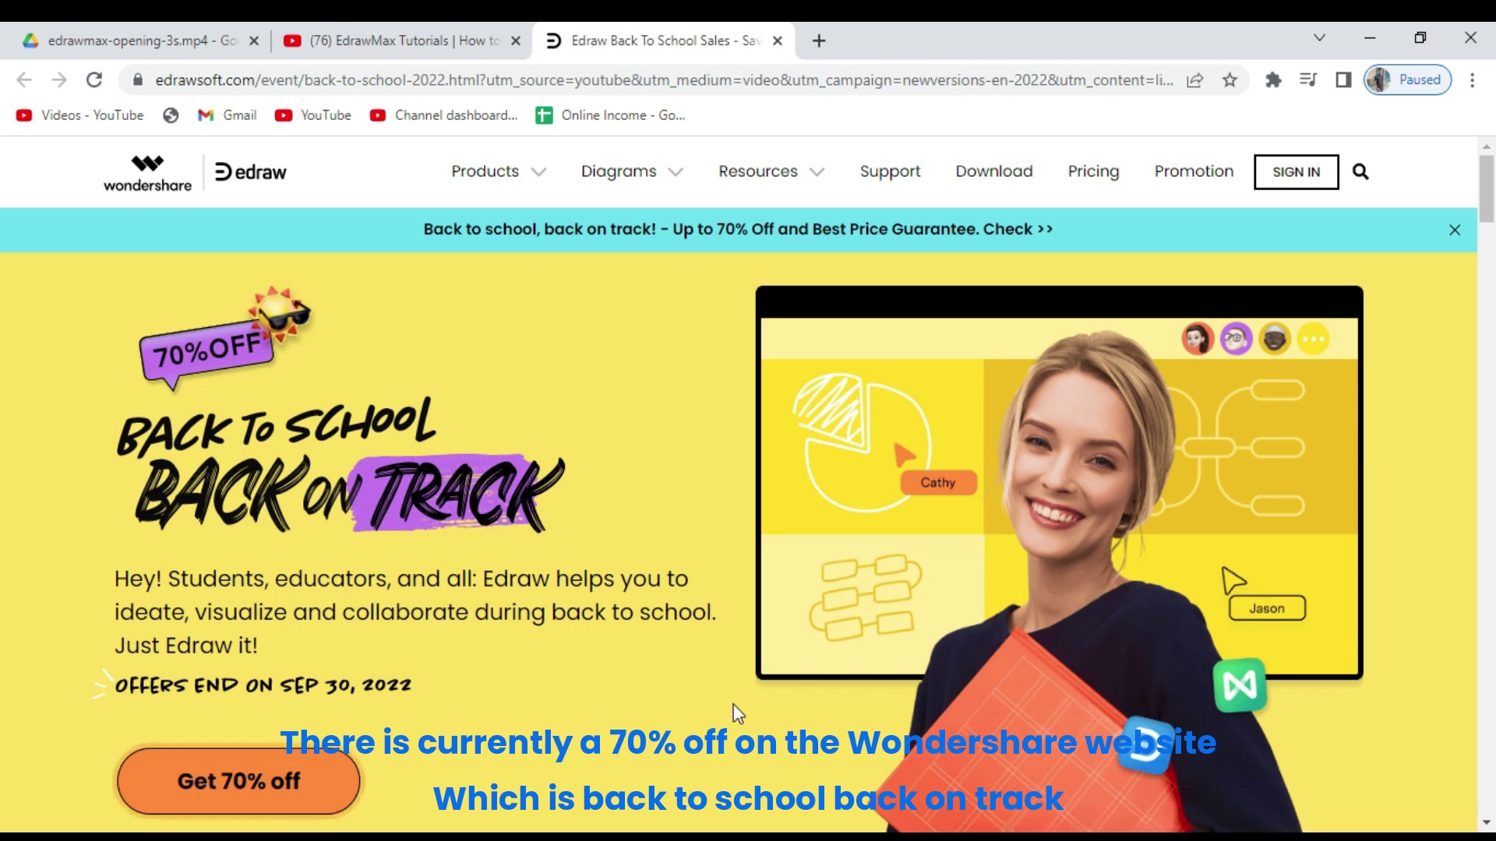
scroll(735, 706, down, 5)
scroll(735, 706, down, 5)
scroll(736, 706, down, 5)
scroll(735, 706, down, 2)
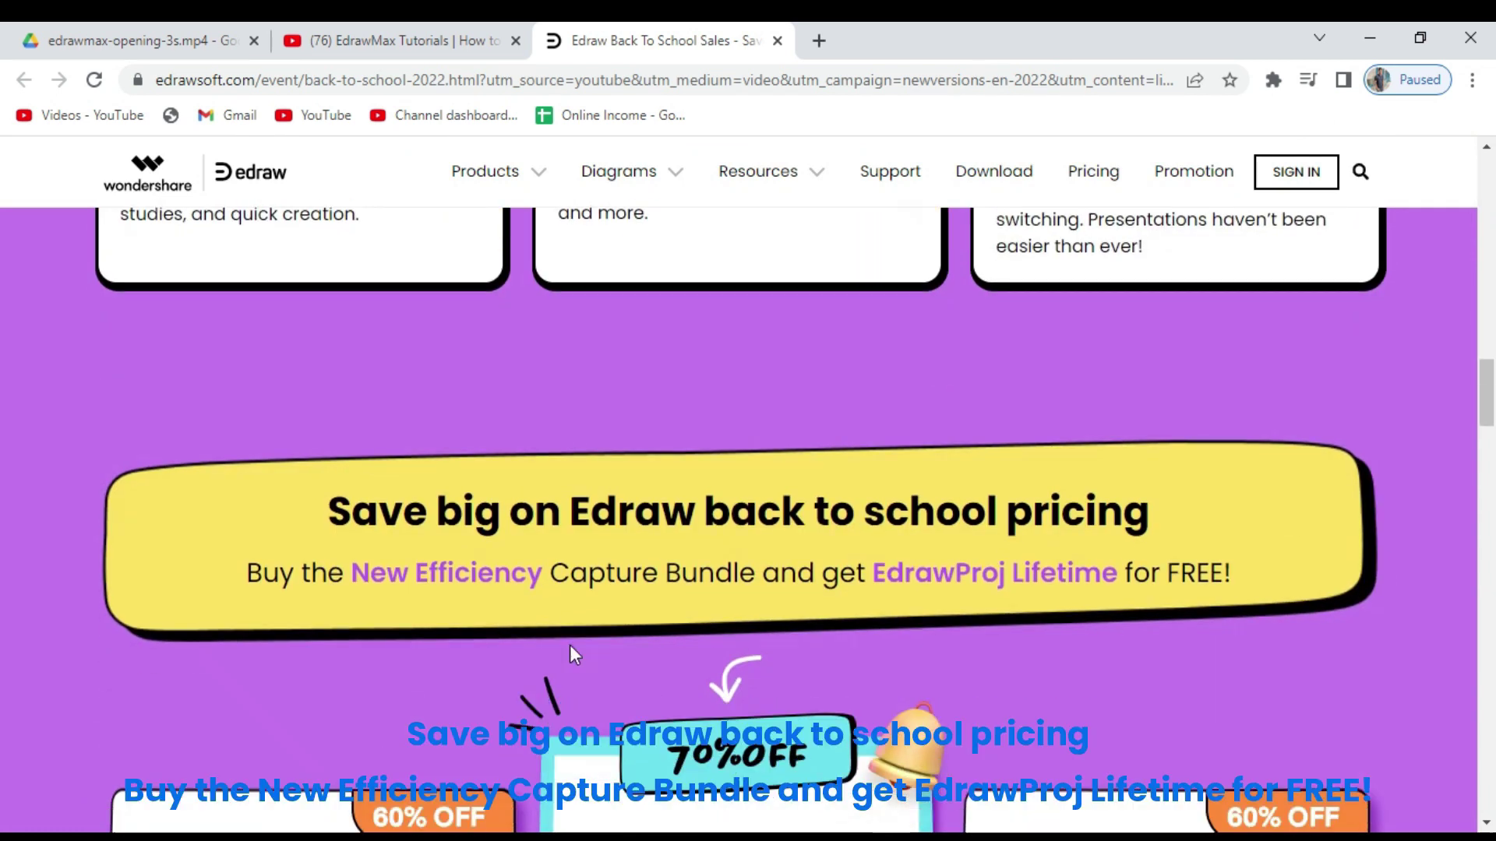
scroll(569, 646, down, 3)
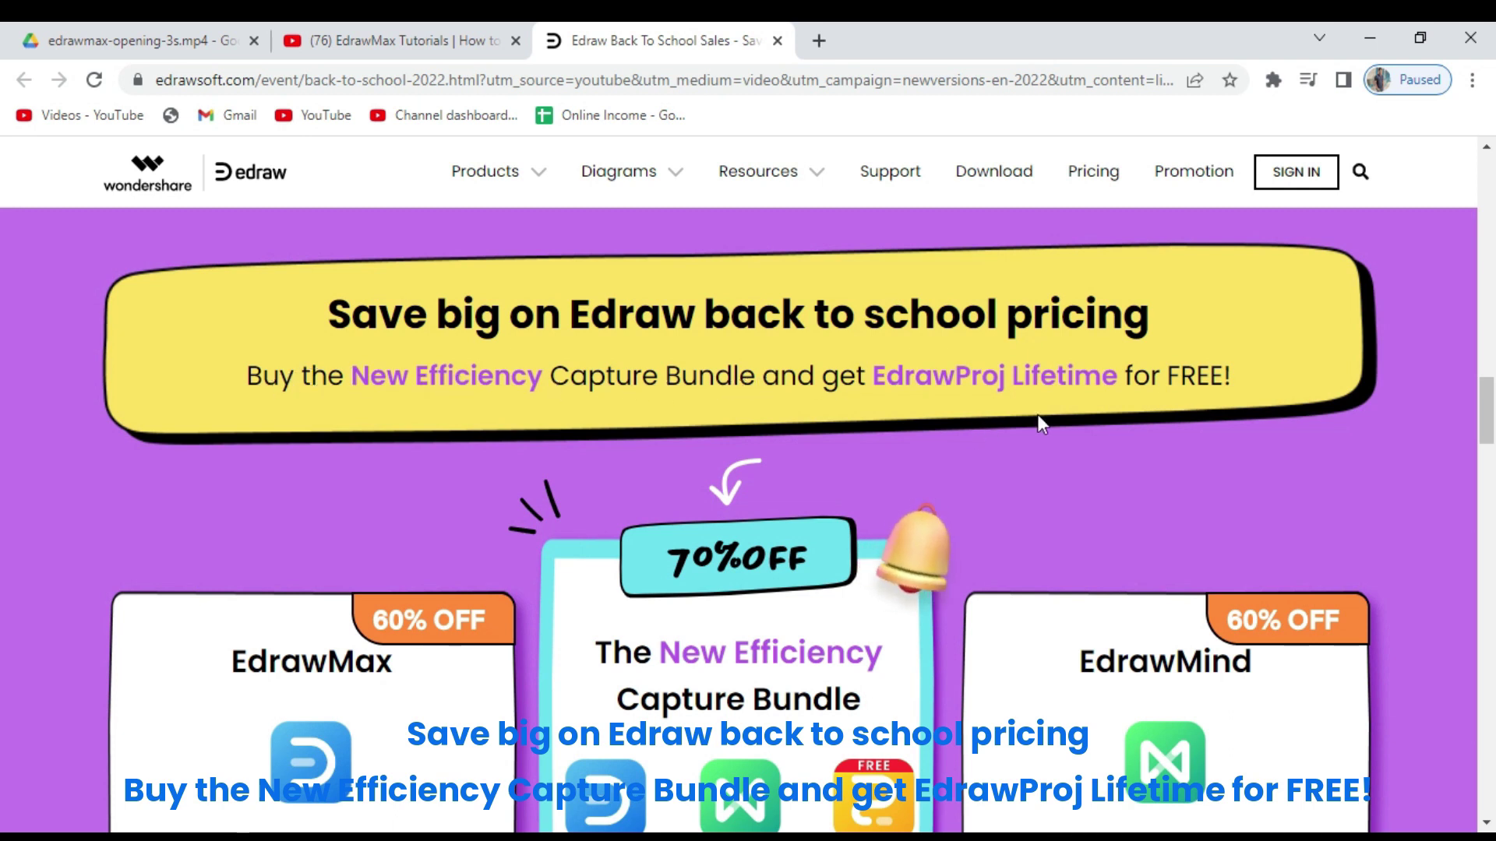
scroll(813, 464, down, 3)
scroll(760, 350, down, 3)
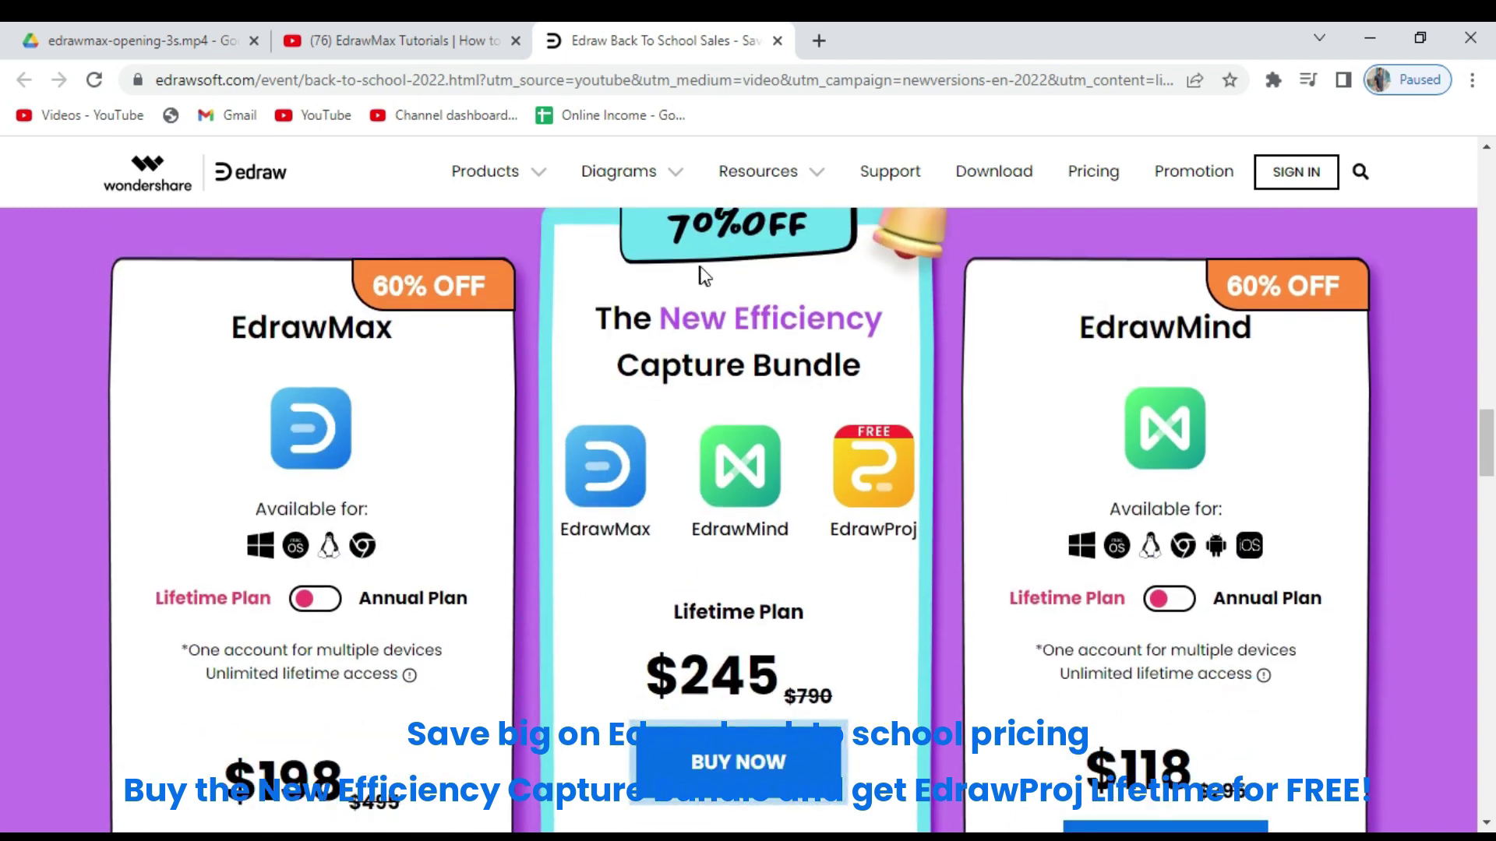
scroll(704, 275, up, 1)
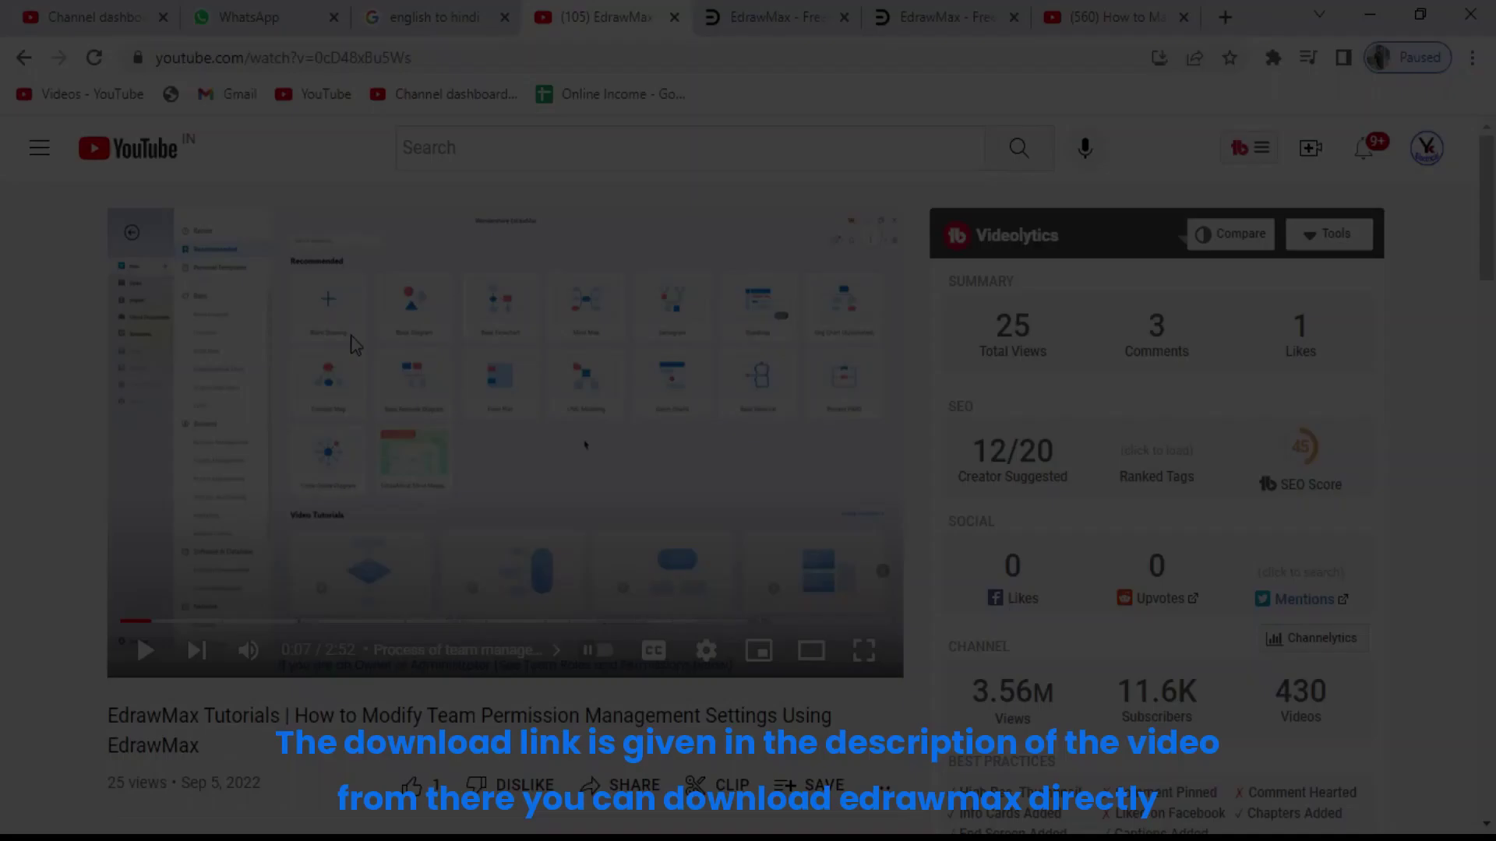
scroll(385, 441, down, 4)
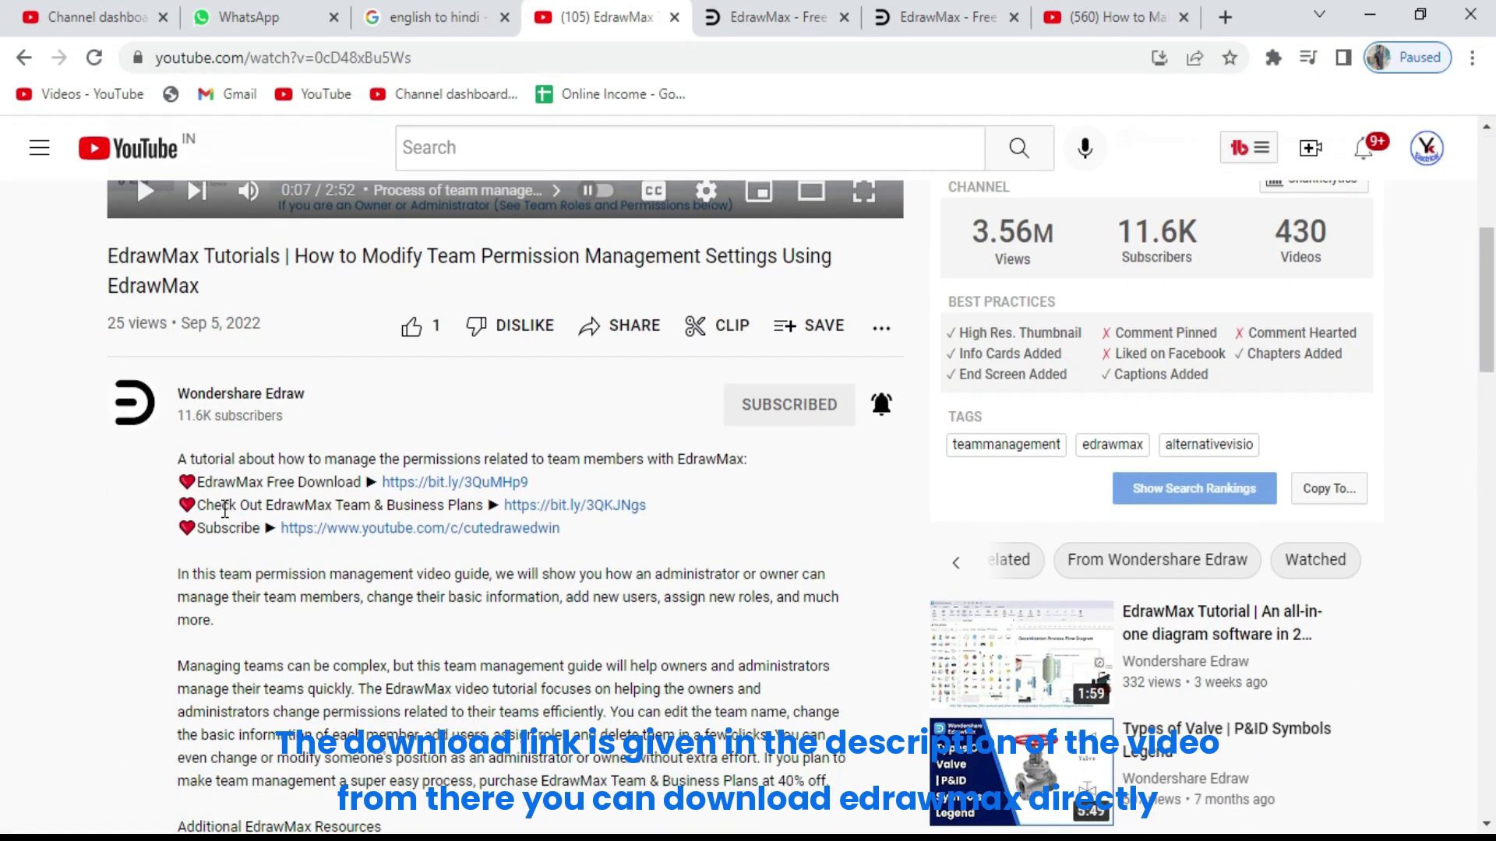
Open the EdrawMax Free Download link from the video description in its new tab.
drag(197, 483, 528, 483)
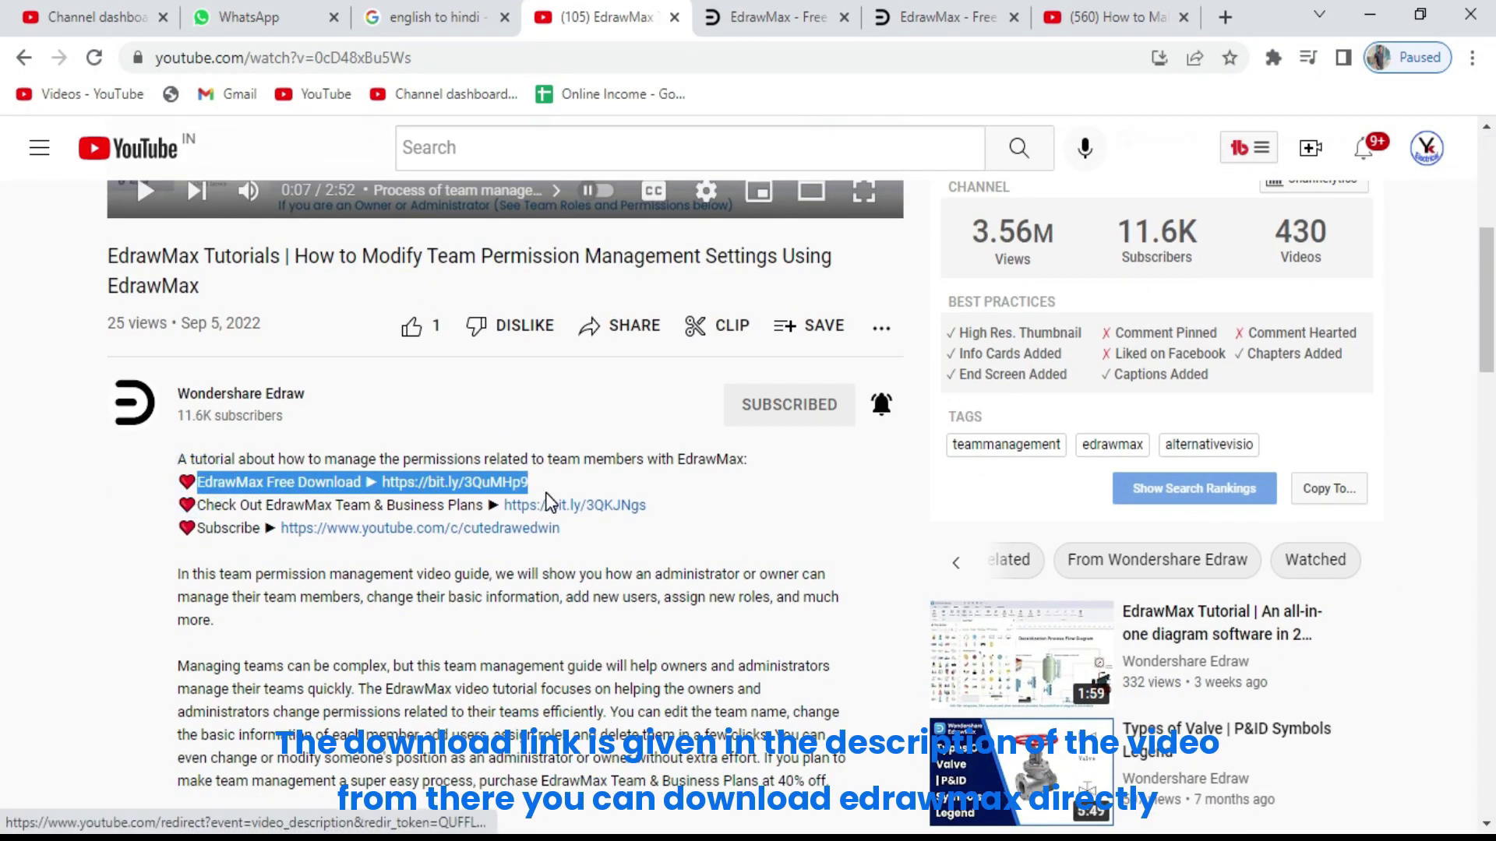
click(472, 482)
click(818, 16)
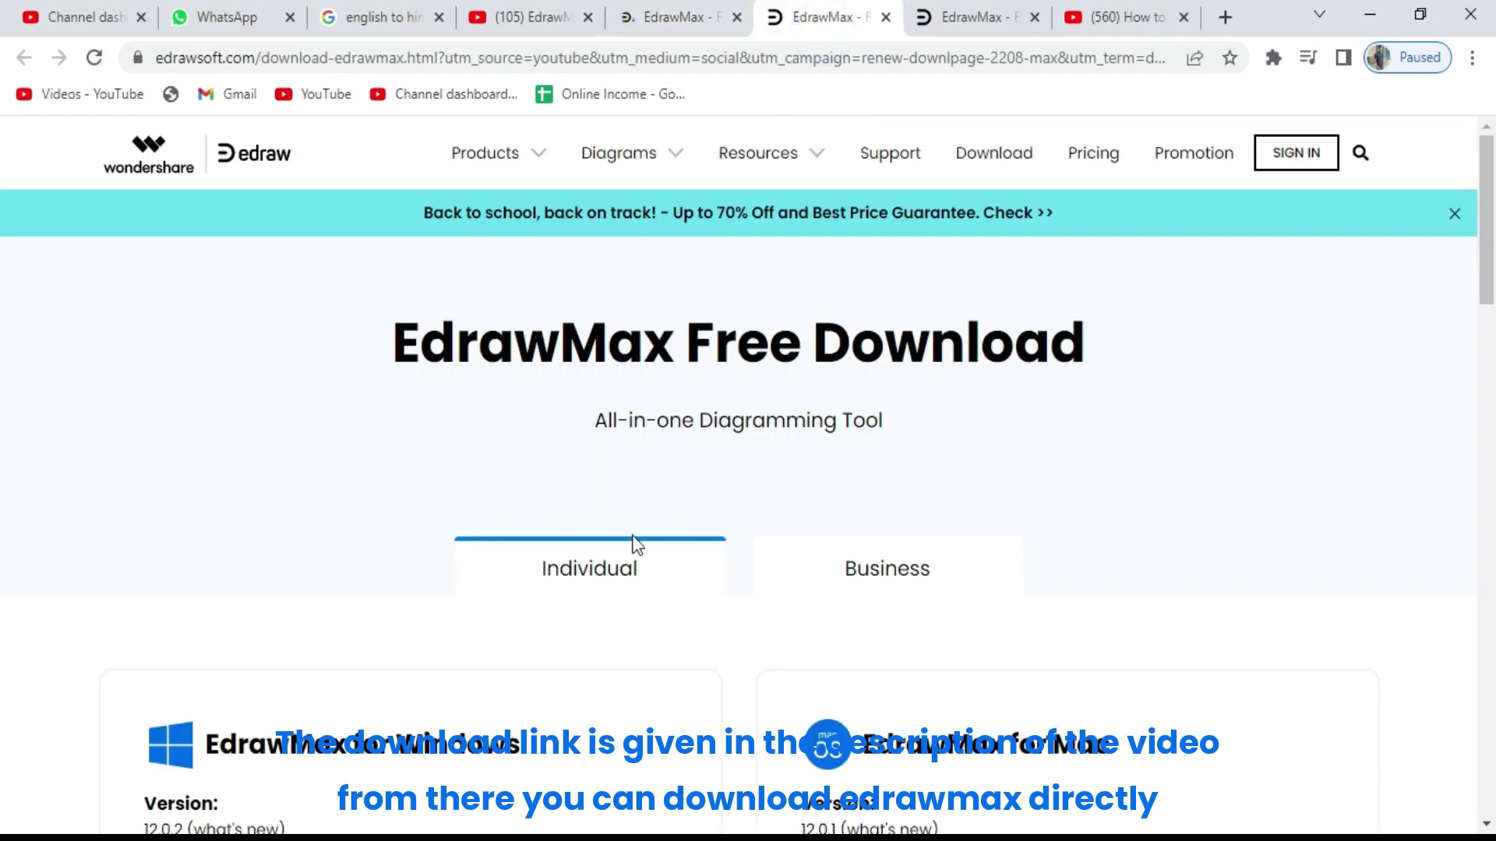
scroll(631, 546, down, 2)
scroll(504, 558, down, 3)
scroll(410, 555, down, 2)
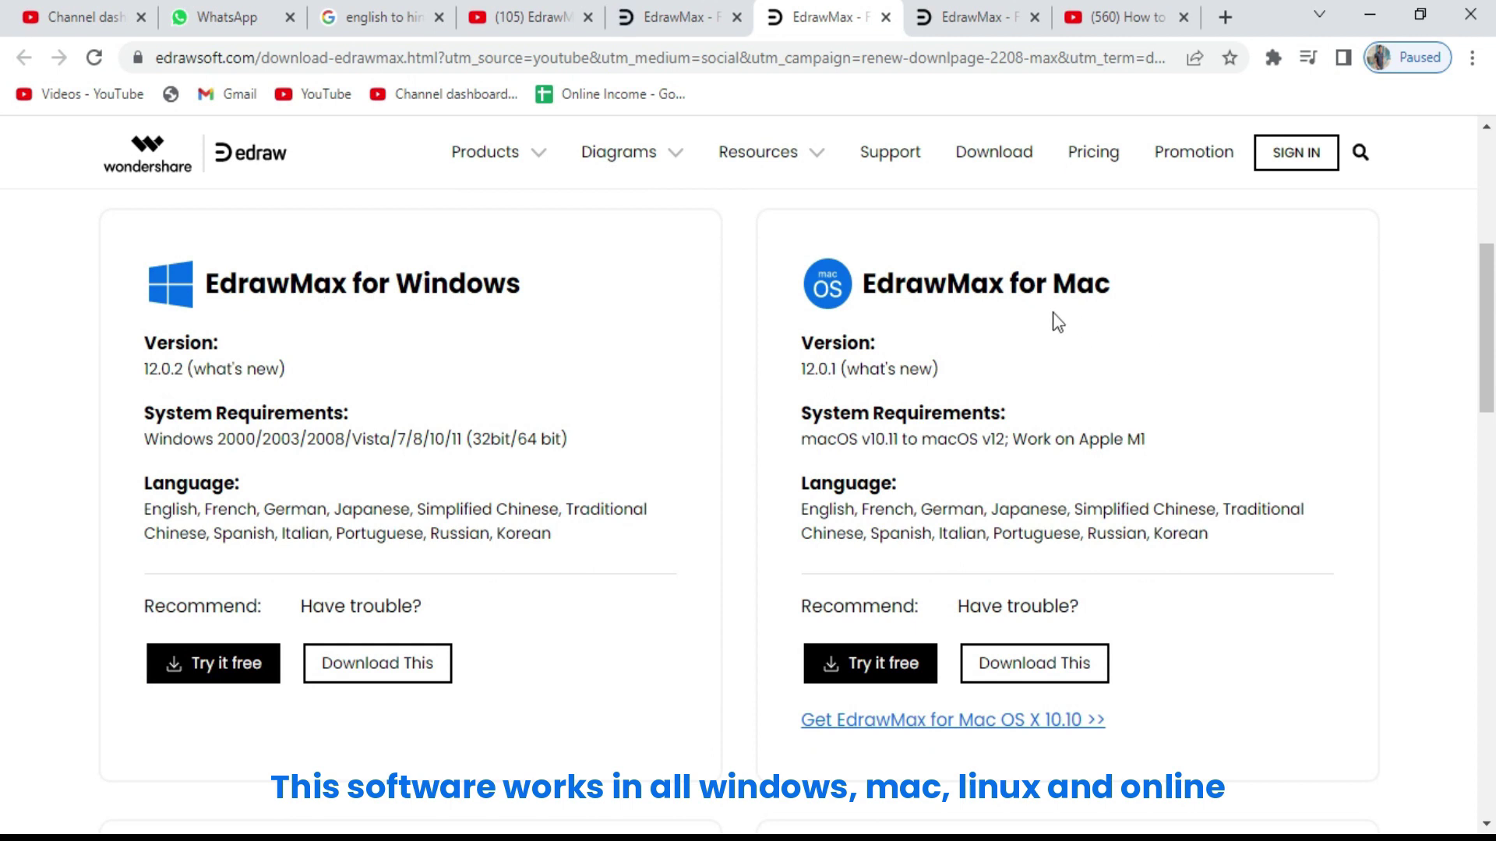
scroll(600, 601, down, 1)
scroll(480, 538, down, 4)
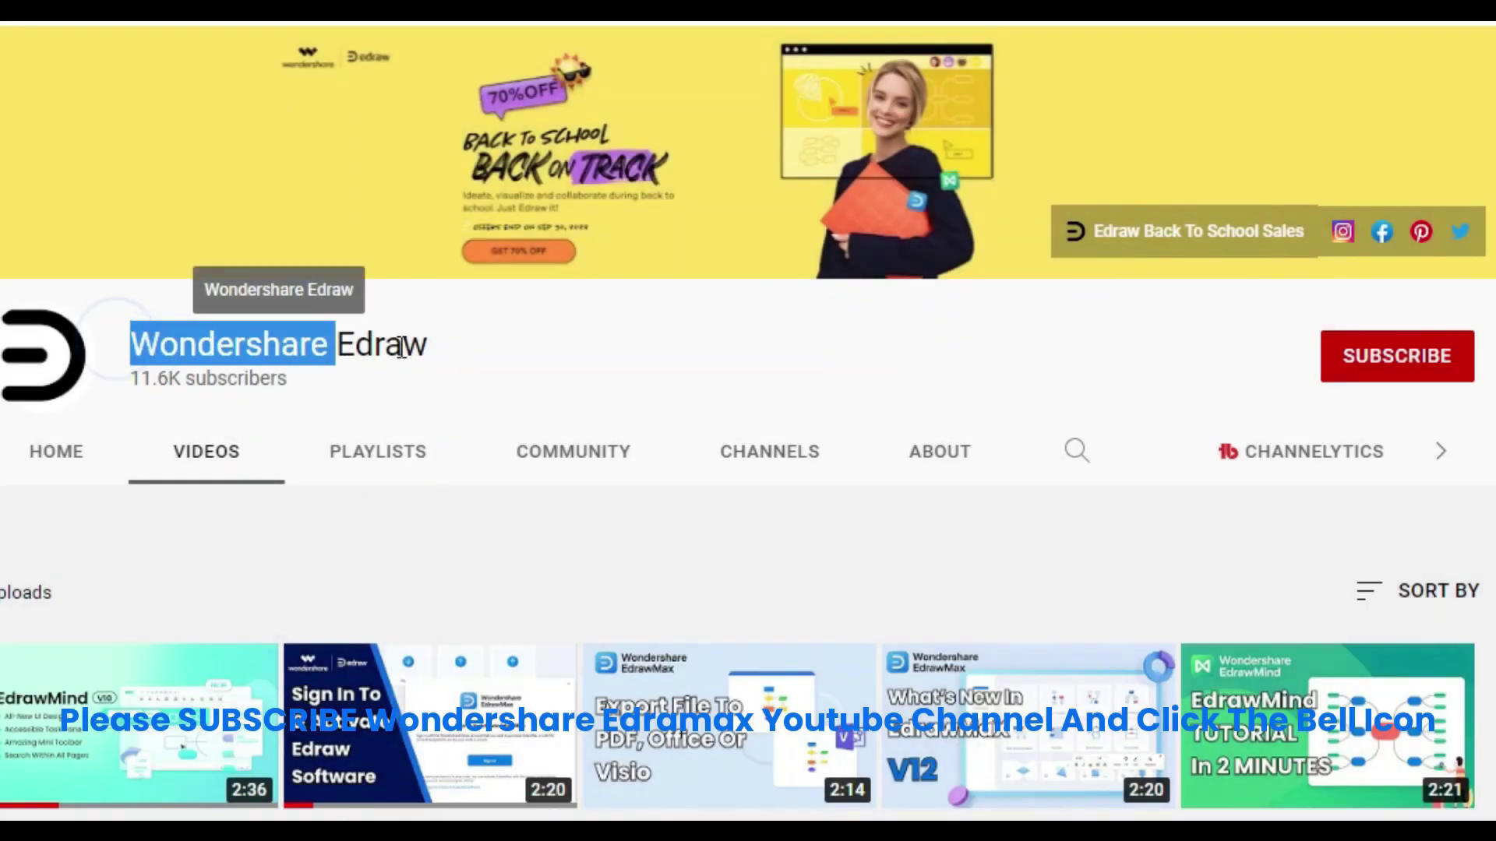
Subscribe to Wondershare Edraw and open the bell's notification options.
drag(402, 346, 438, 355)
click(1396, 355)
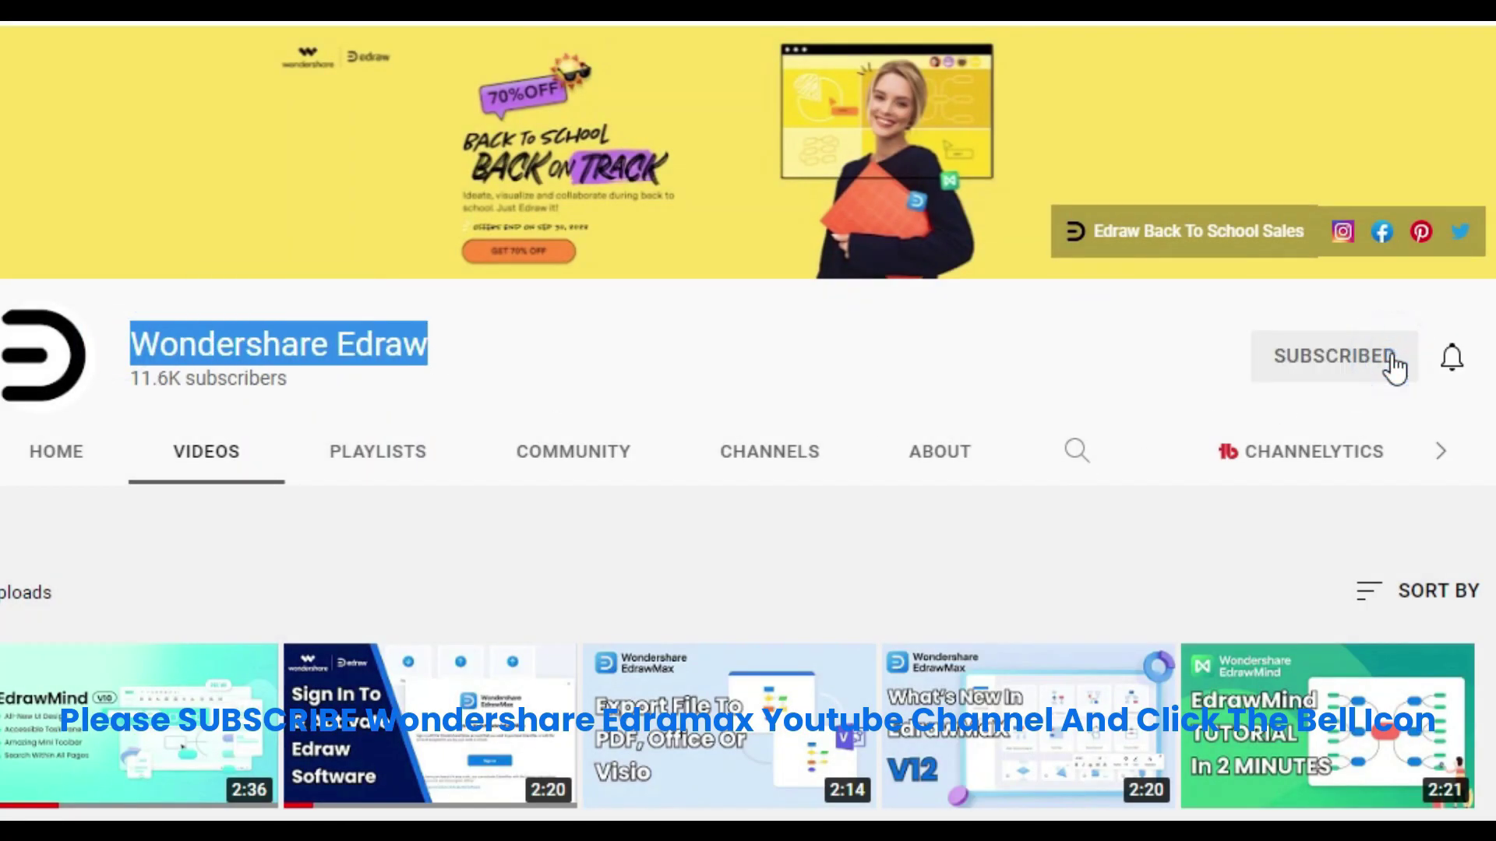
click(1452, 355)
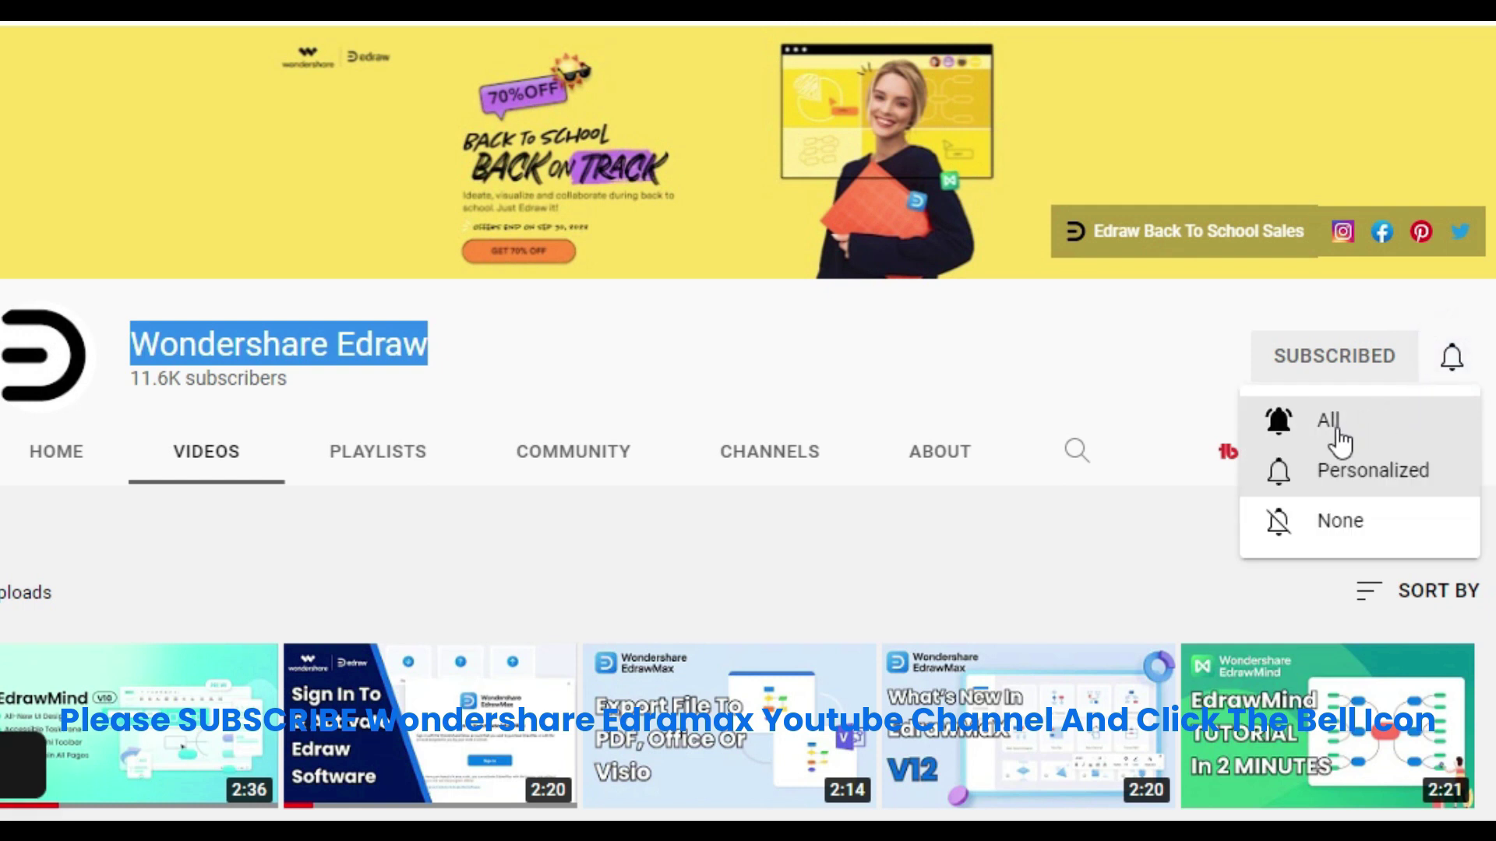